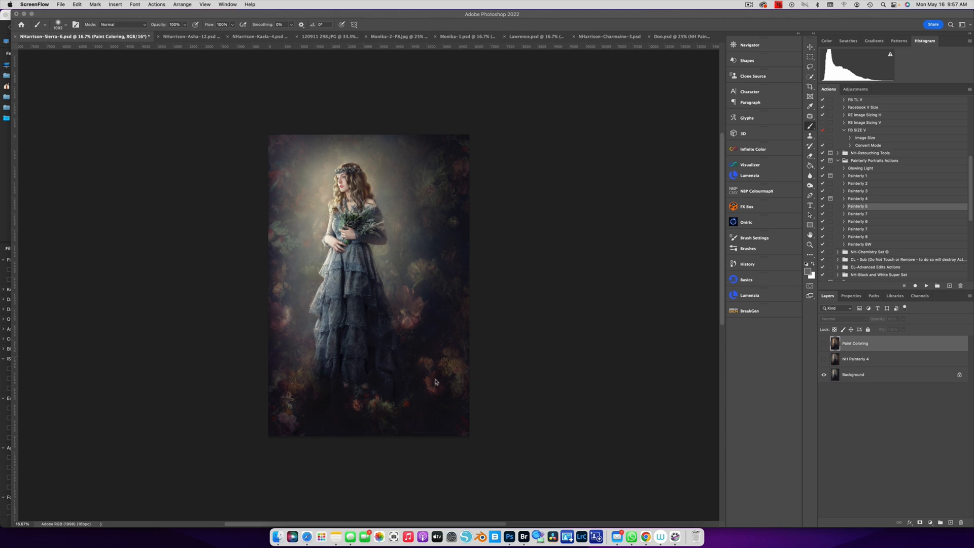
# Review each open portrait document in turn and return to the first one, with the woman in the blue lace dress
pyautogui.click(203, 38)
pyautogui.click(202, 39)
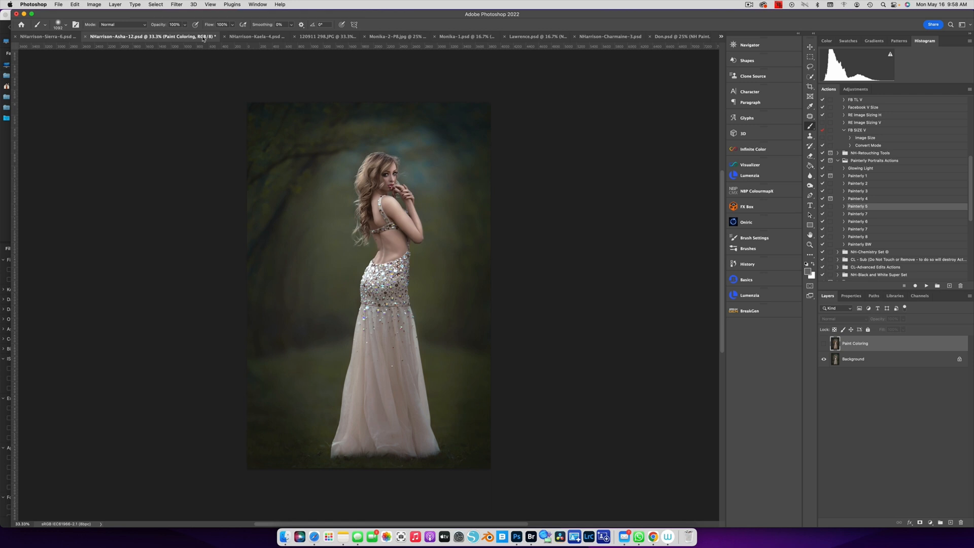
pyautogui.click(247, 38)
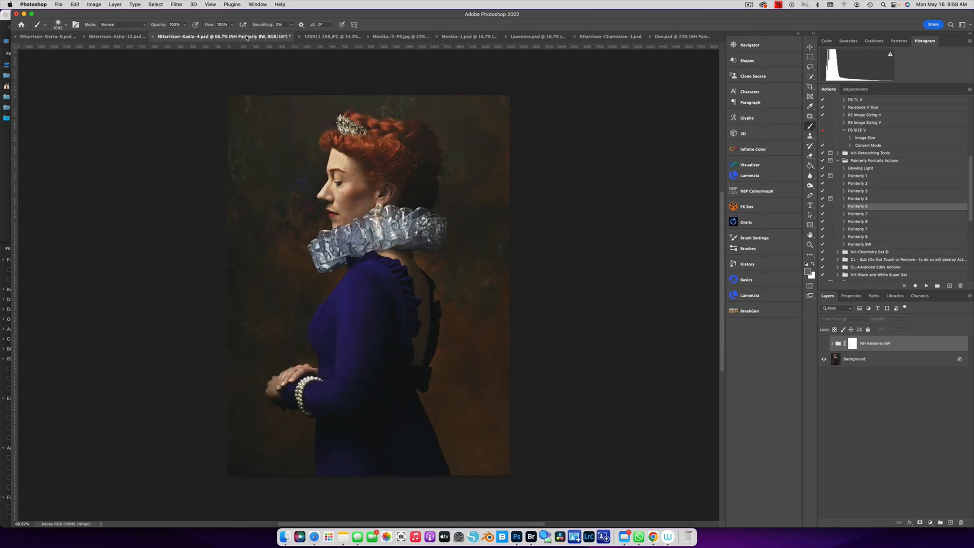
pyautogui.click(331, 37)
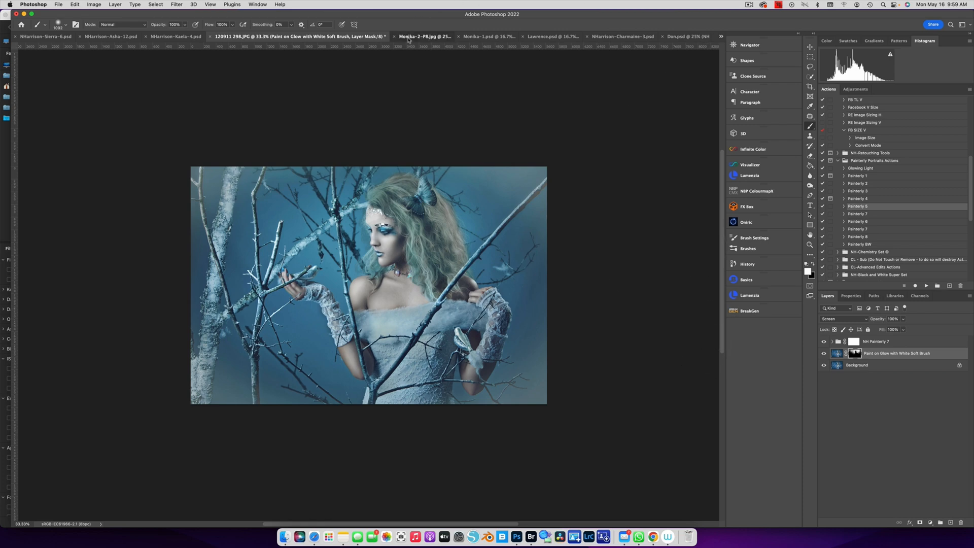
pyautogui.click(409, 37)
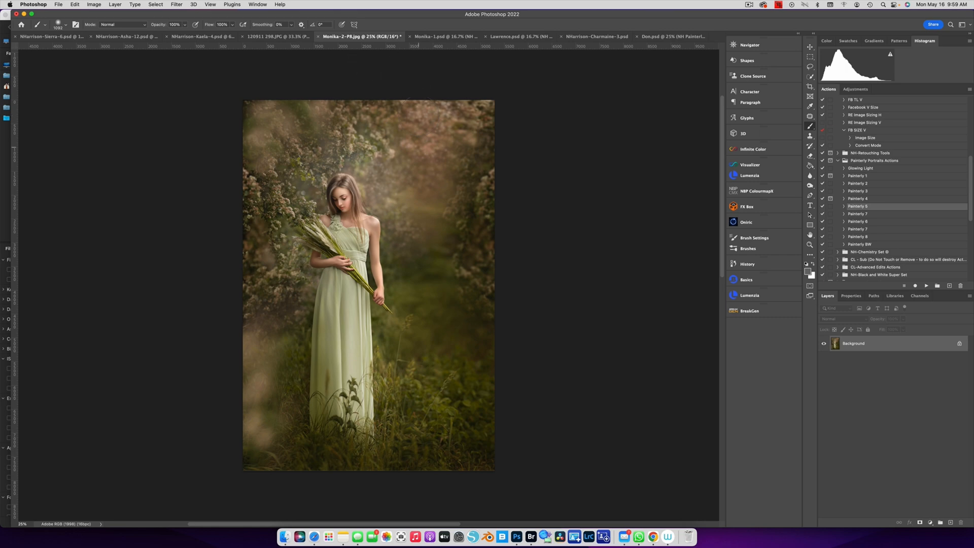
pyautogui.click(437, 38)
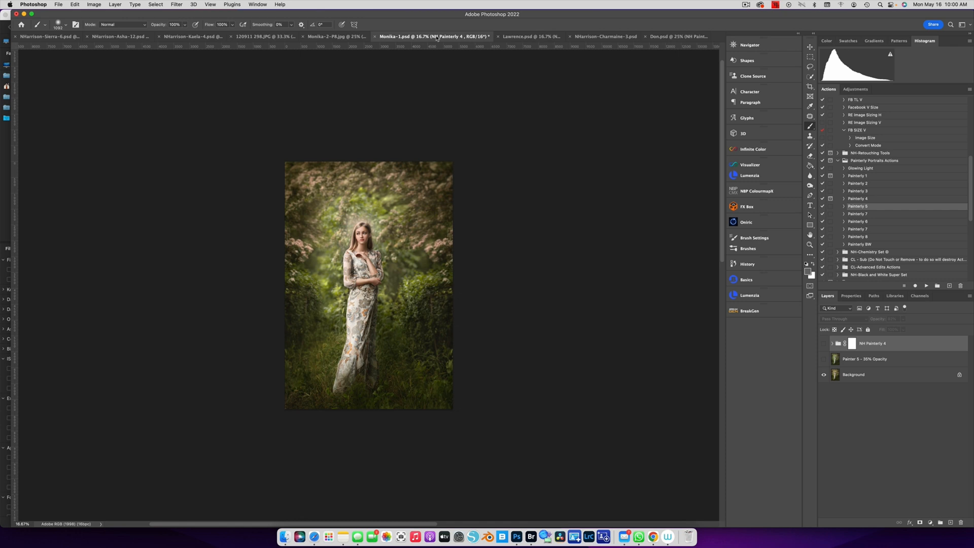
pyautogui.click(536, 39)
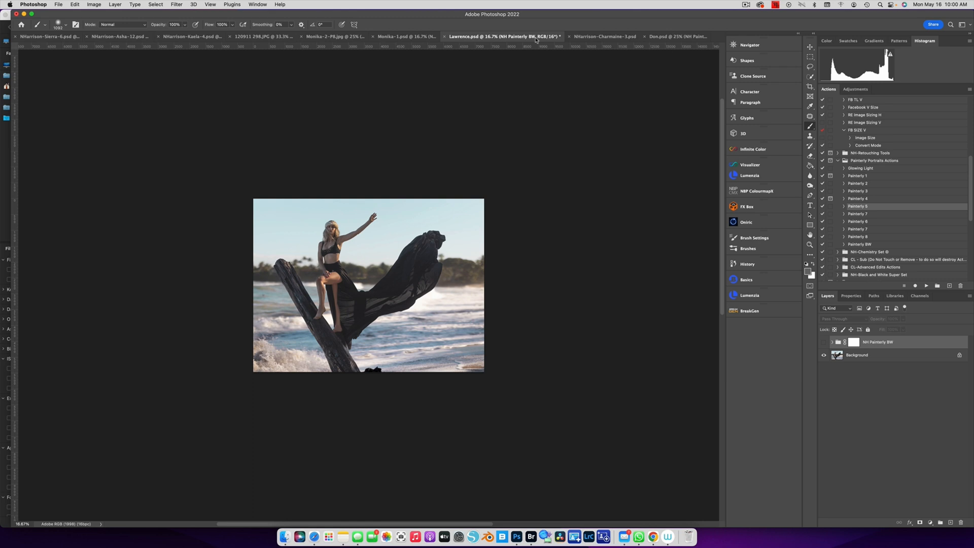
pyautogui.click(598, 37)
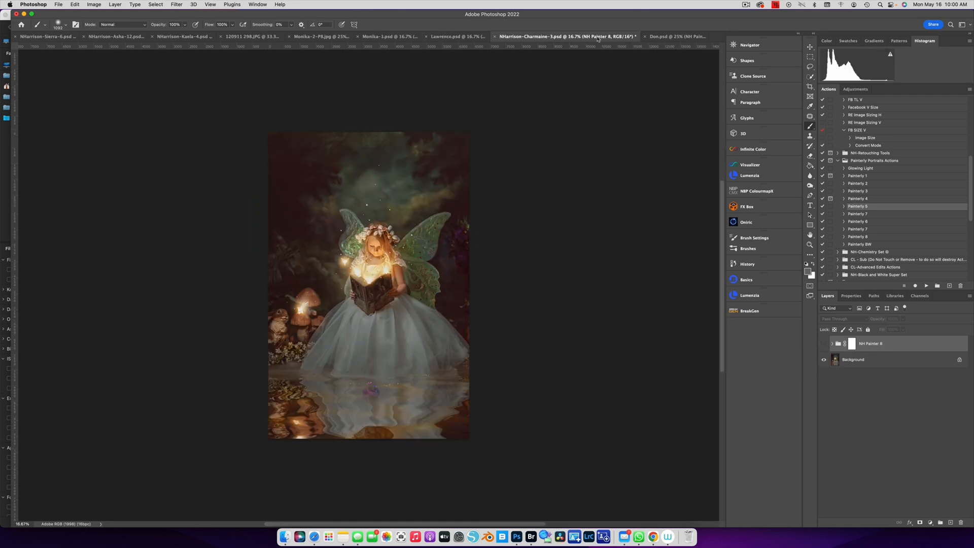
pyautogui.click(660, 36)
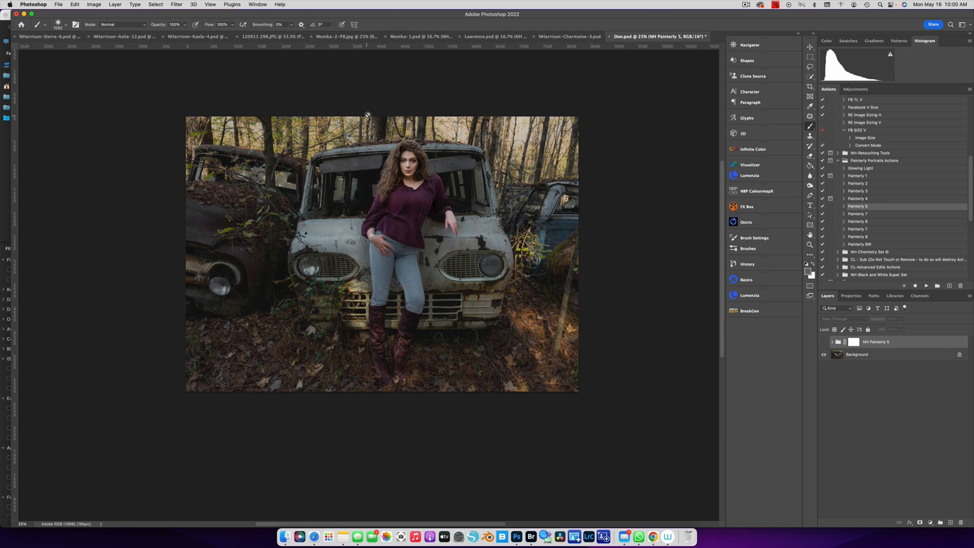
pyautogui.click(54, 37)
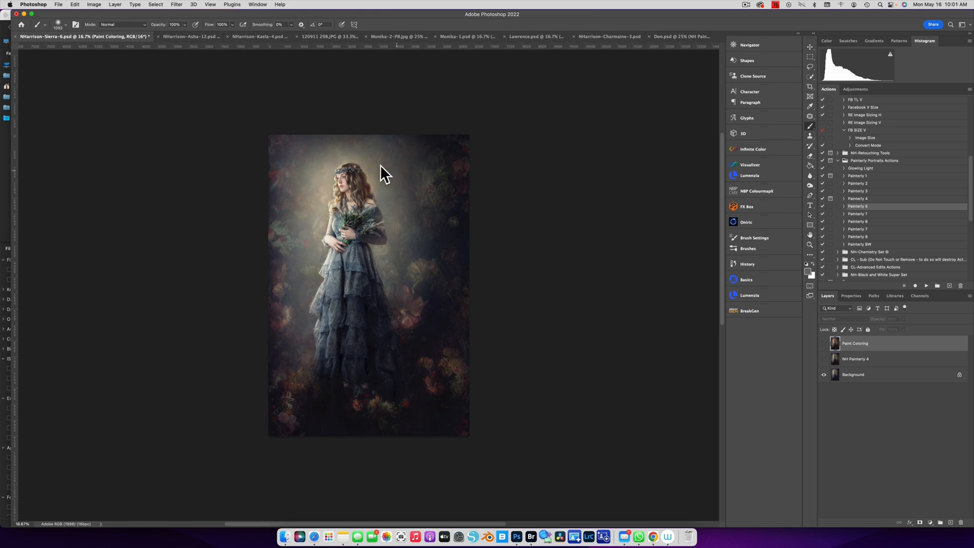
# Preview the finished Paint Coloring and NH Painterly 4 layers, and hide both again
pyautogui.click(824, 359)
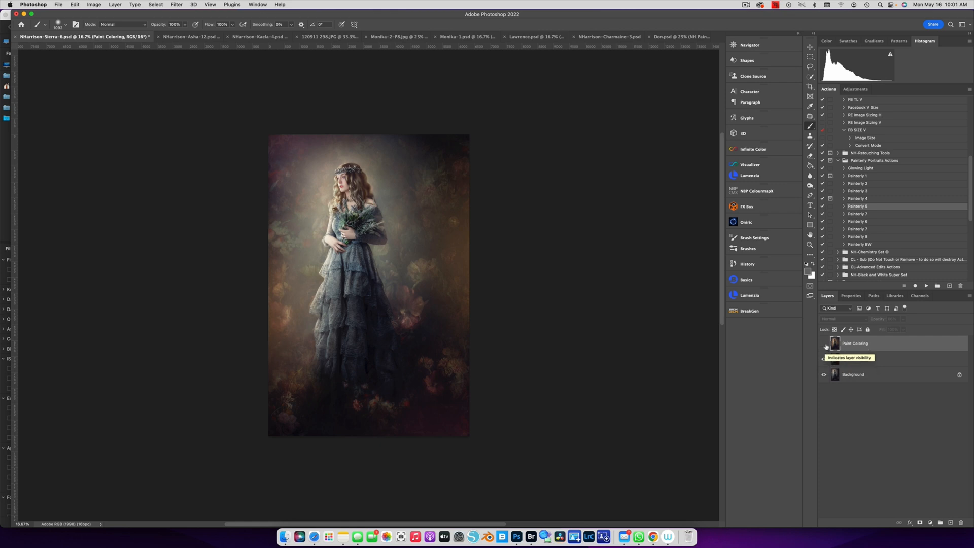
pyautogui.click(825, 344)
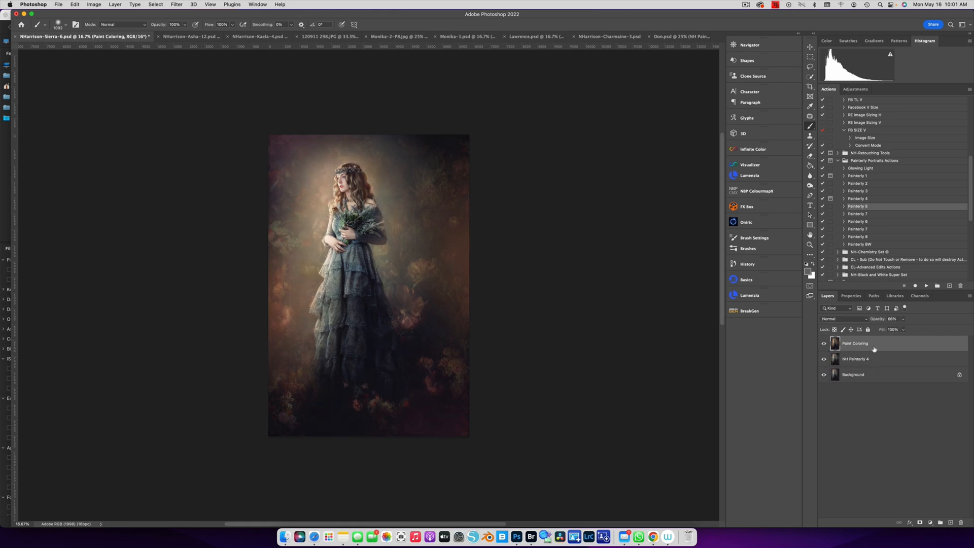
pyautogui.click(824, 343)
pyautogui.click(824, 360)
# Run the Painterly 4 action on the Background layer up to its hair-painting pause
pyautogui.click(865, 380)
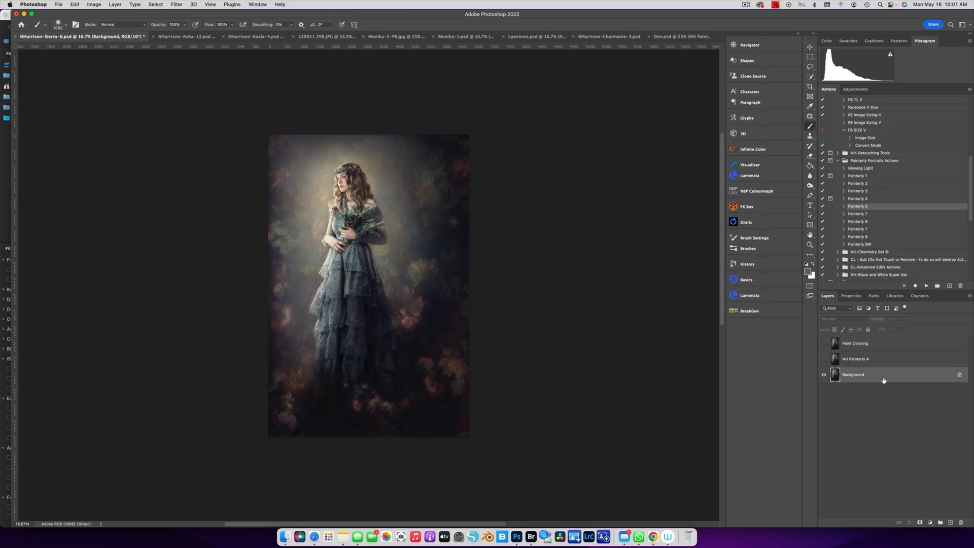
pyautogui.click(872, 199)
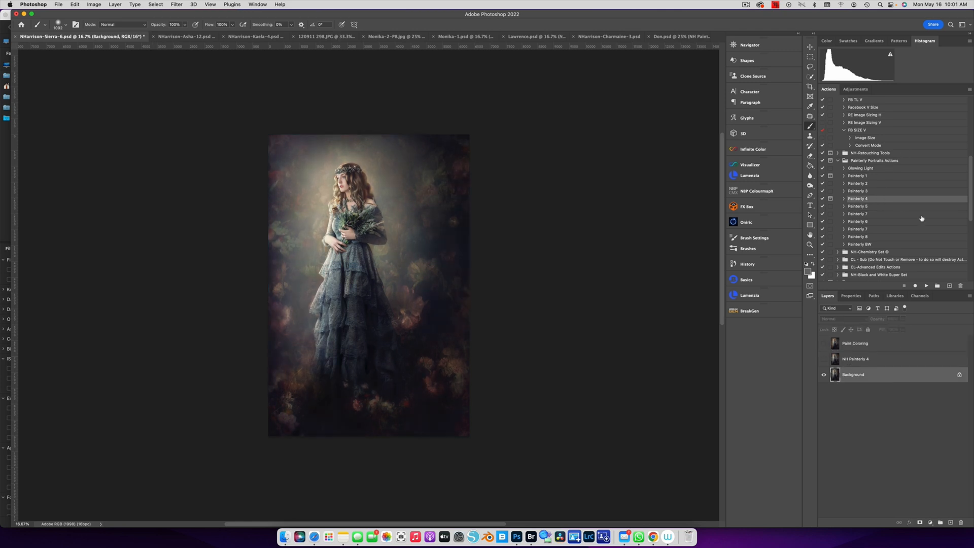
pyautogui.click(927, 287)
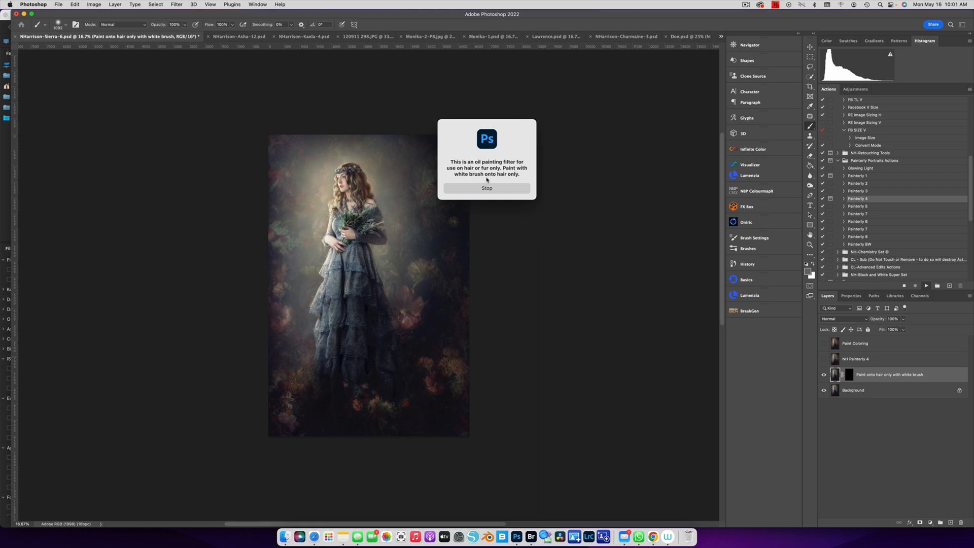
pyautogui.click(487, 189)
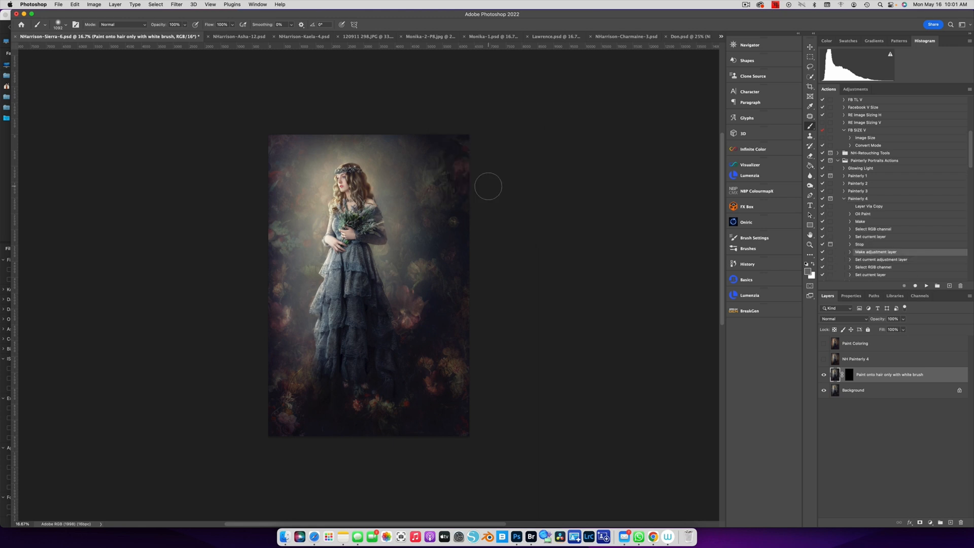
# Paint the oil painting effect onto the woman's hair on the layer mask with a size 100 white brush and resume the action
pyautogui.click(851, 375)
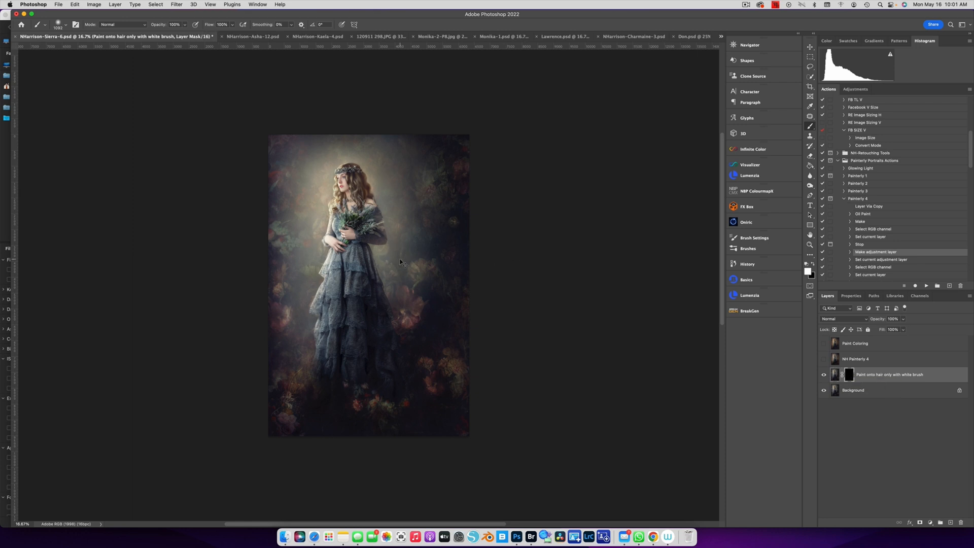
pyautogui.press('super+equal')
pyautogui.press('super+equal')
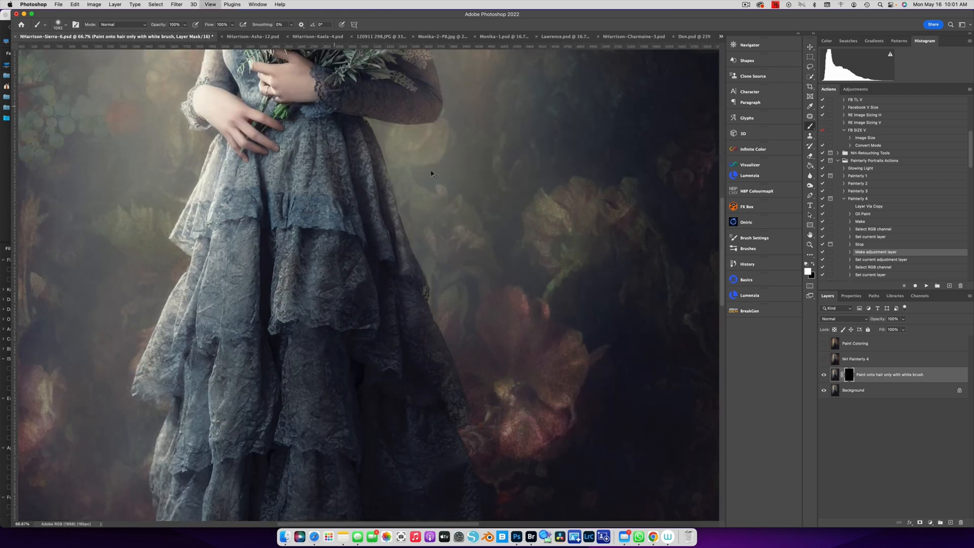
pyautogui.press('super+equal')
pyautogui.moveTo(367, 94); pyautogui.dragTo(432, 330)
pyautogui.moveTo(442, 166); pyautogui.dragTo(459, 341)
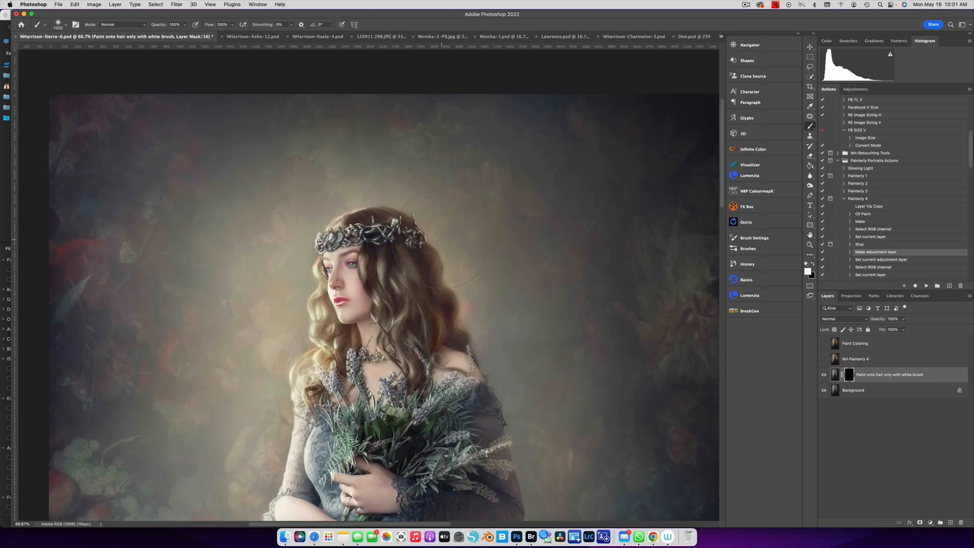
pyautogui.press('[')
pyautogui.press('[')
pyautogui.press('[')
pyautogui.press('[')
pyautogui.press('super+minus')
pyautogui.press('super+minus')
pyautogui.press('super+minus')
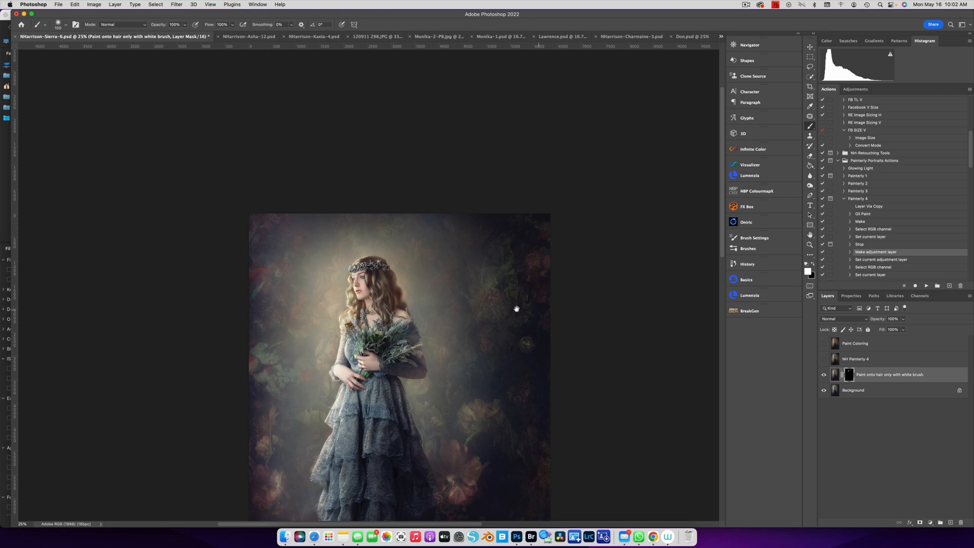
pyautogui.moveTo(500, 332); pyautogui.dragTo(515, 230)
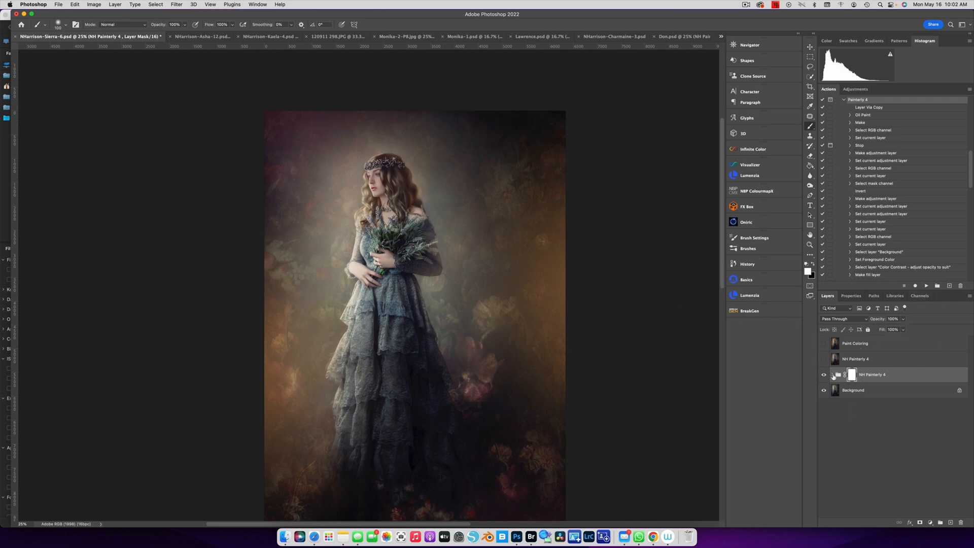
# Expand the new NH Painterly 4 group and hide its layers from the Vignette down through Color Contrast
pyautogui.click(833, 375)
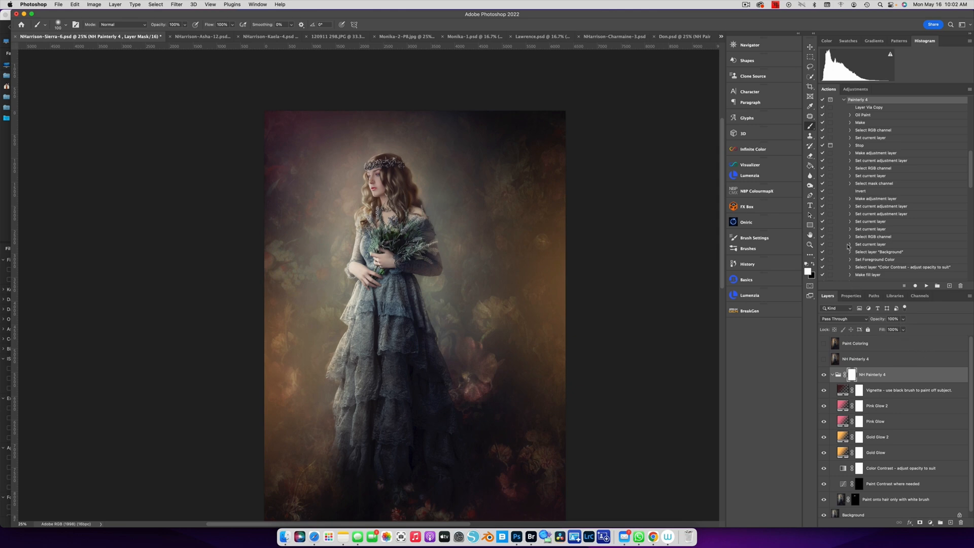
pyautogui.moveTo(845, 290); pyautogui.dragTo(845, 156)
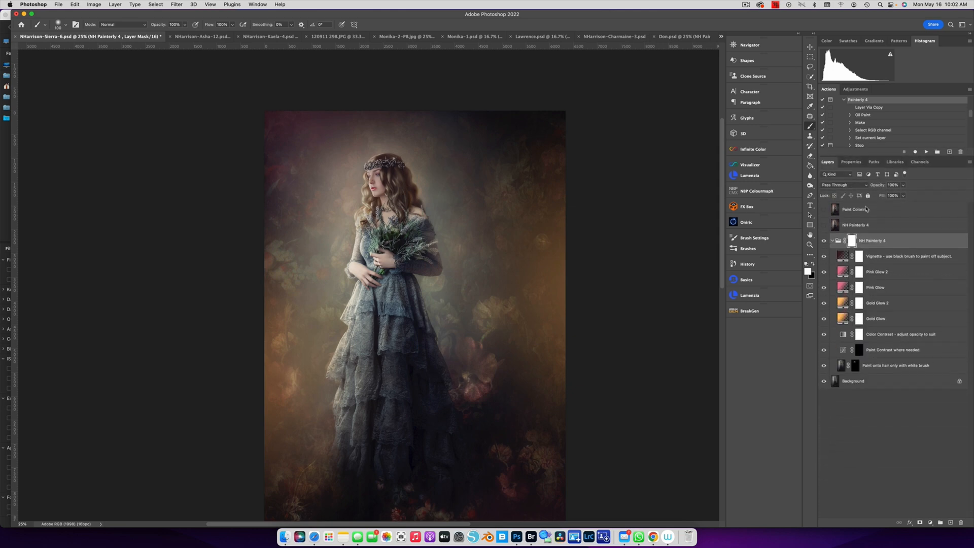
pyautogui.click(824, 256)
pyautogui.moveTo(826, 273); pyautogui.dragTo(828, 343)
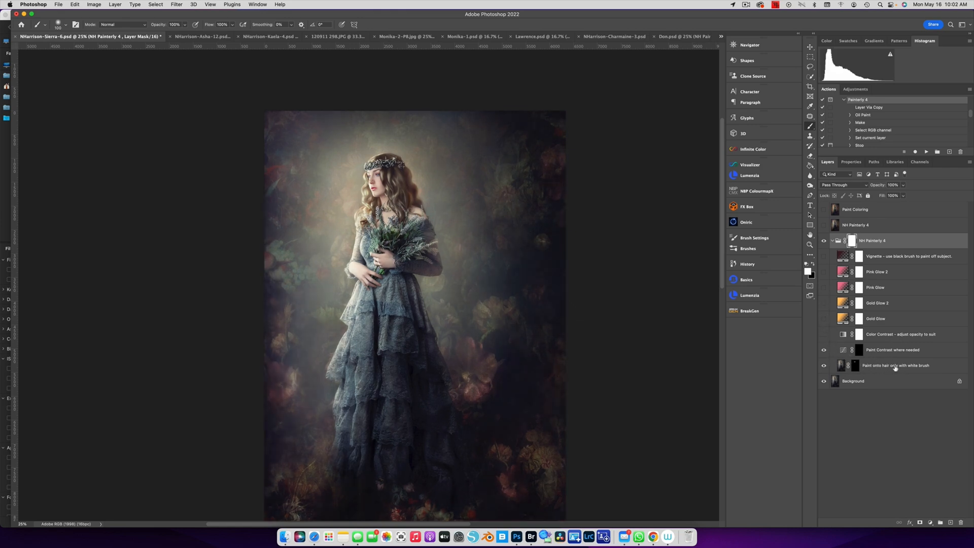
# Brush contrast onto the woman in white on the mask of the Paint Contrast where needed layer
pyautogui.click(824, 350)
pyautogui.click(824, 350)
pyautogui.click(869, 355)
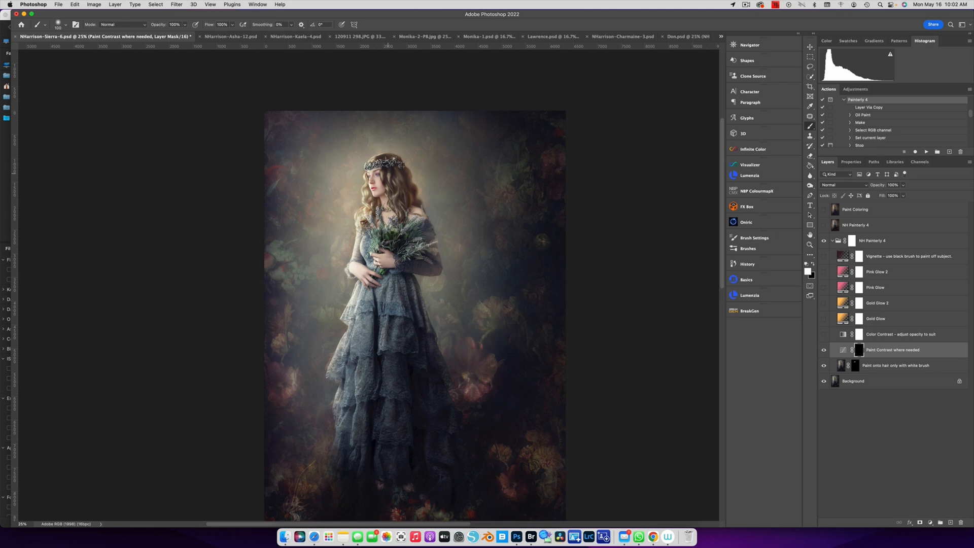
pyautogui.moveTo(395, 188); pyautogui.dragTo(405, 189)
# Compare the image with and without the Color Contrast layer and leave the layer turned on
pyautogui.click(824, 335)
pyautogui.click(824, 335)
pyautogui.click(824, 335)
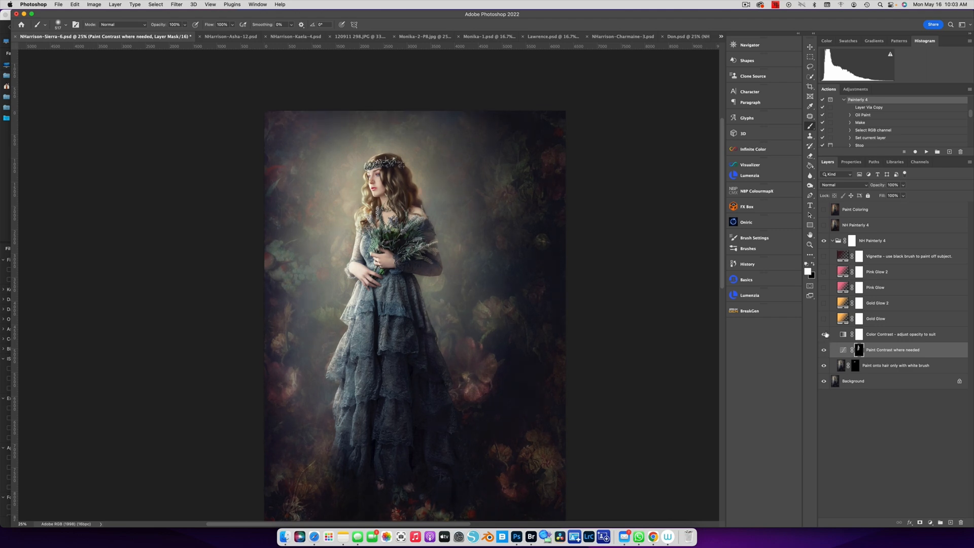
pyautogui.click(824, 335)
pyautogui.click(824, 334)
pyautogui.click(825, 335)
pyautogui.click(826, 335)
# Show the Gold Glow layer and lower its opacity to 39%
pyautogui.click(824, 319)
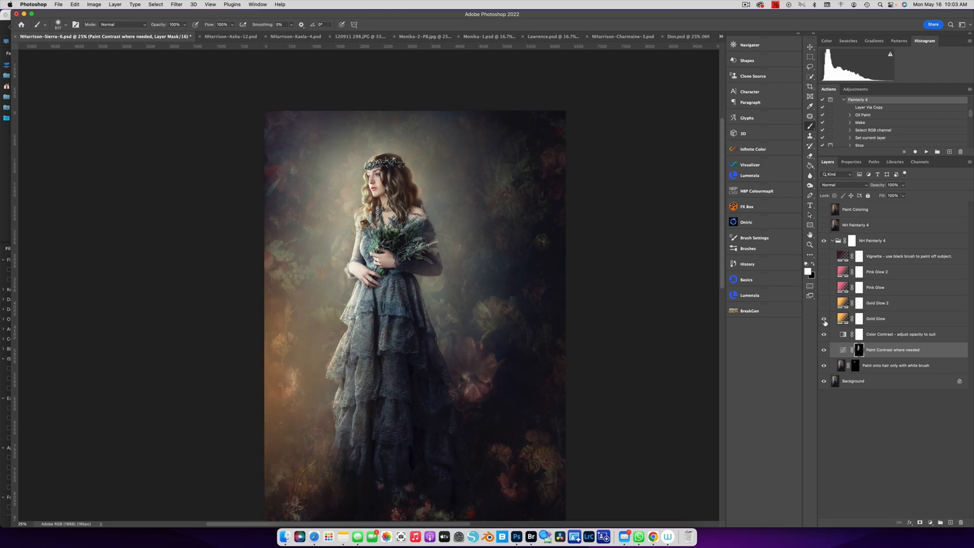
pyautogui.click(923, 317)
pyautogui.click(903, 185)
pyautogui.moveTo(905, 195); pyautogui.dragTo(895, 196)
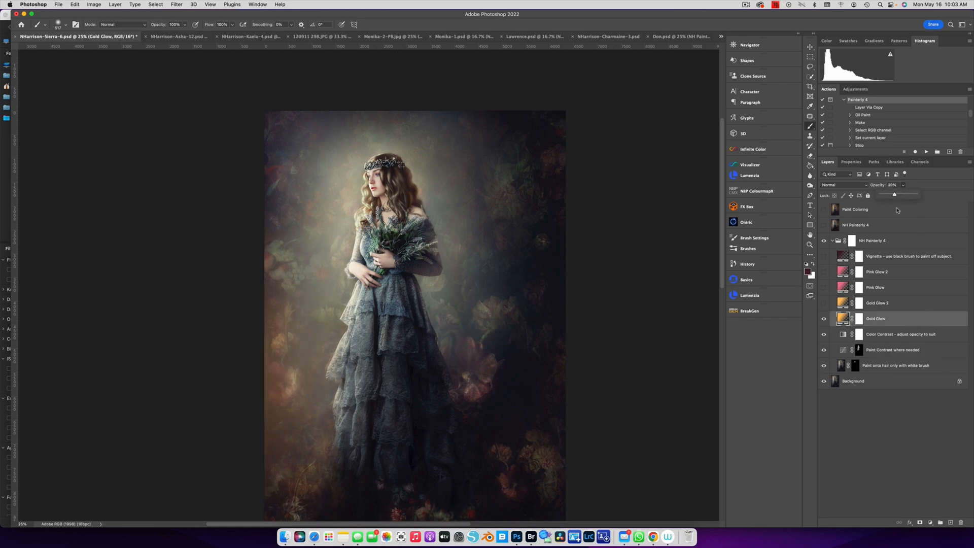
# Show the Gold Glow 2 layer and reduce its opacity to 33%
pyautogui.click(823, 303)
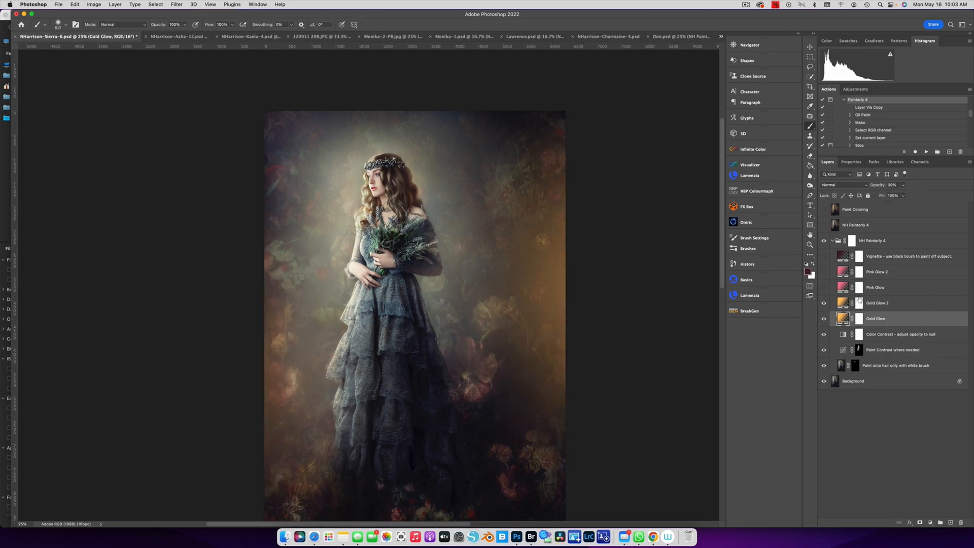
pyautogui.click(902, 299)
pyautogui.click(903, 185)
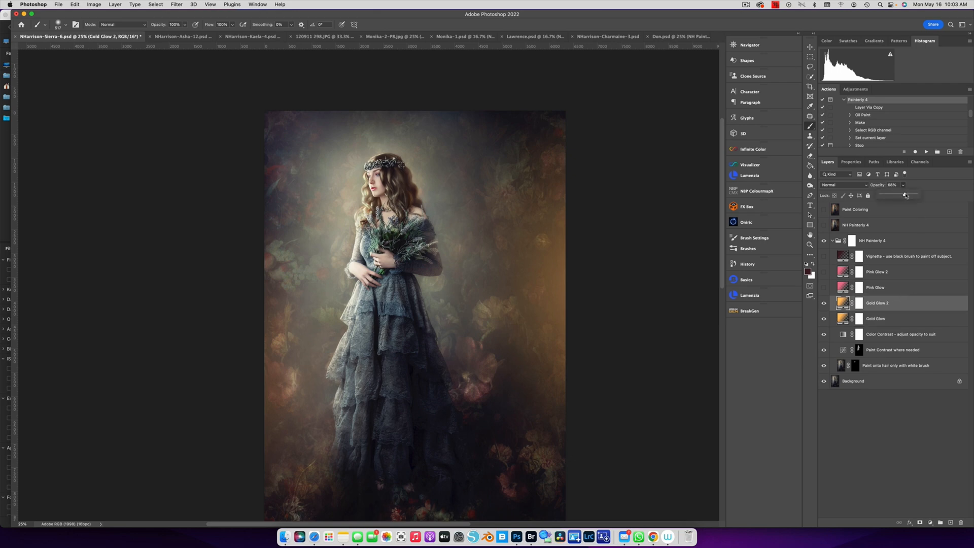
pyautogui.moveTo(904, 195); pyautogui.dragTo(896, 196)
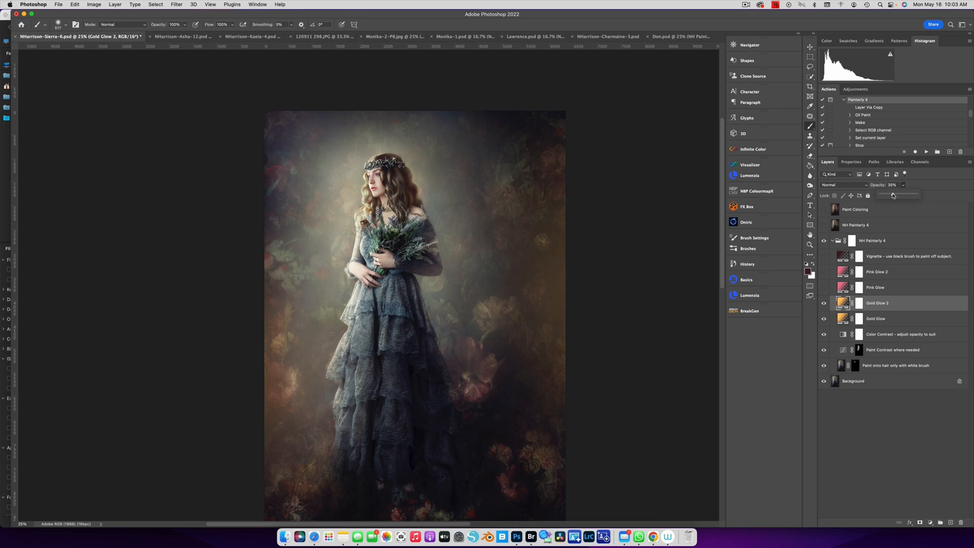
# Show the Pink Glow layer and lower its opacity to 23%
pyautogui.click(825, 287)
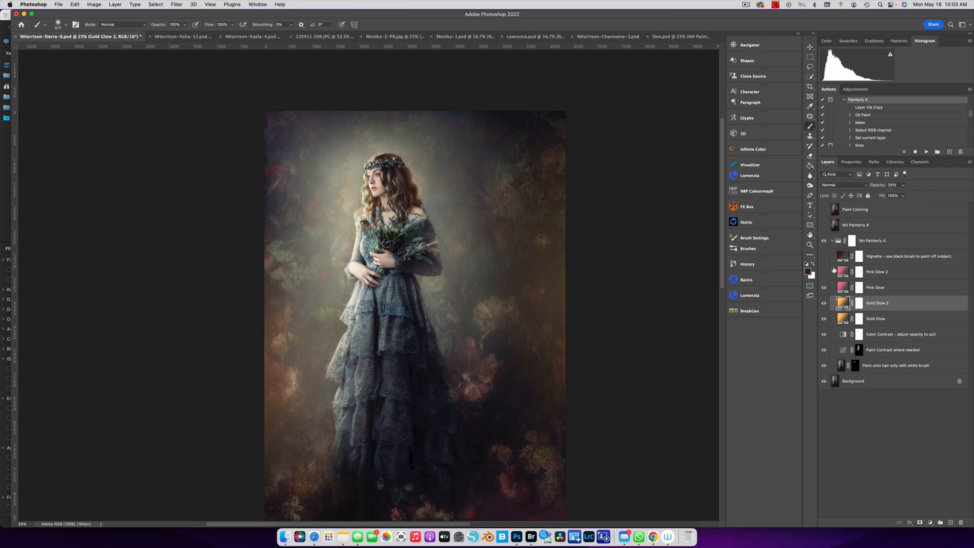
pyautogui.press('super+minus')
pyautogui.click(877, 288)
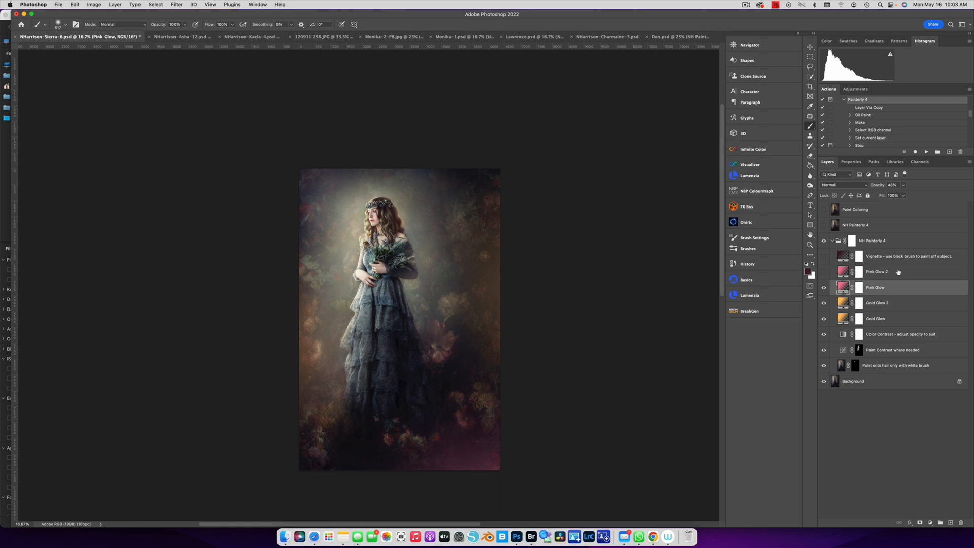
pyautogui.click(903, 184)
pyautogui.moveTo(904, 196); pyautogui.dragTo(895, 196)
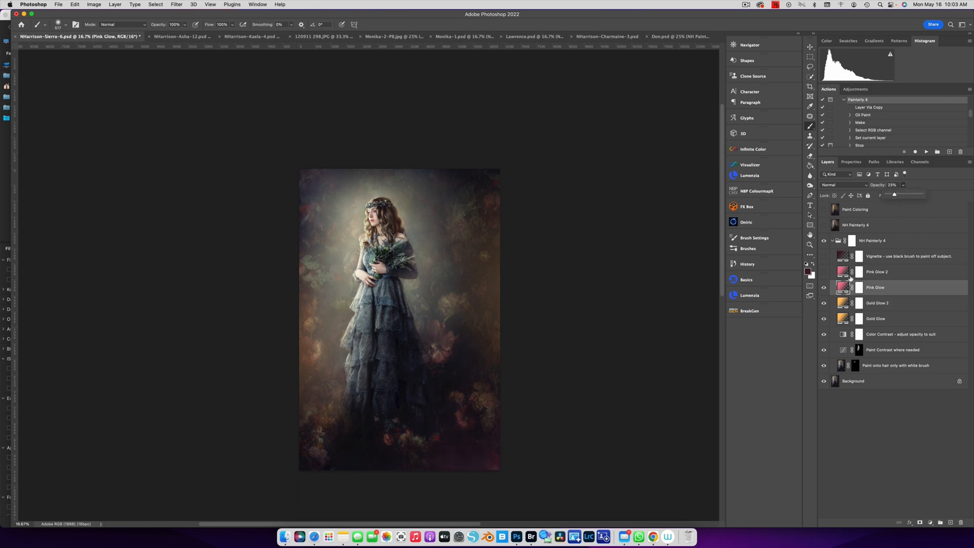
# Show the Pink Glow 2 layer and set its opacity to 26%
pyautogui.click(824, 272)
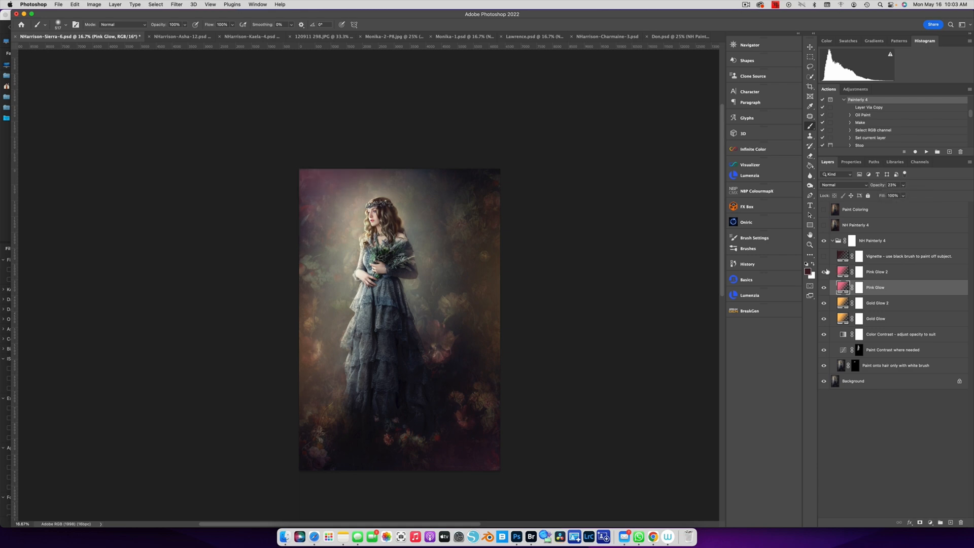
pyautogui.click(878, 272)
pyautogui.click(904, 185)
pyautogui.moveTo(904, 195); pyautogui.dragTo(902, 195)
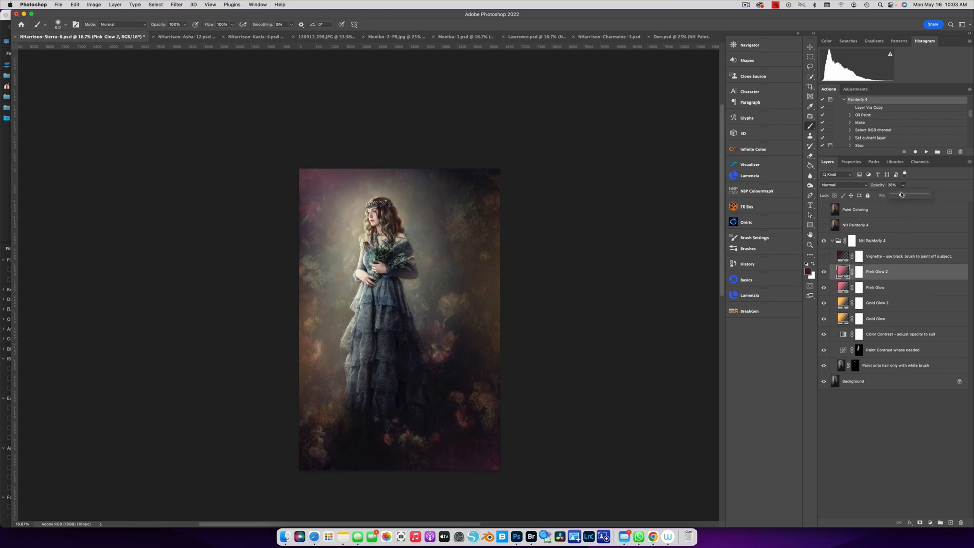
# Show the Vignette layer and paint black over the woman on its mask with a soft brush about 2879 px wide
pyautogui.click(825, 257)
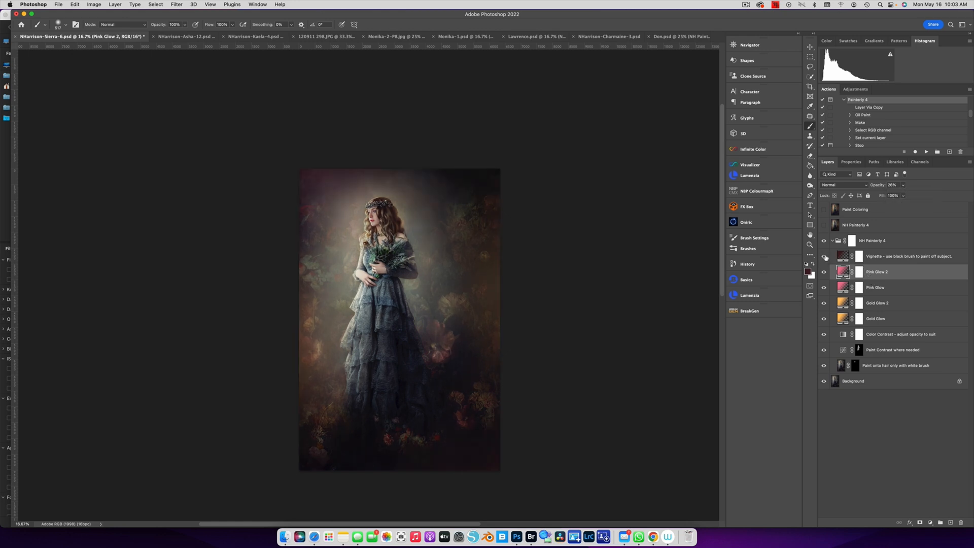
pyautogui.click(825, 257)
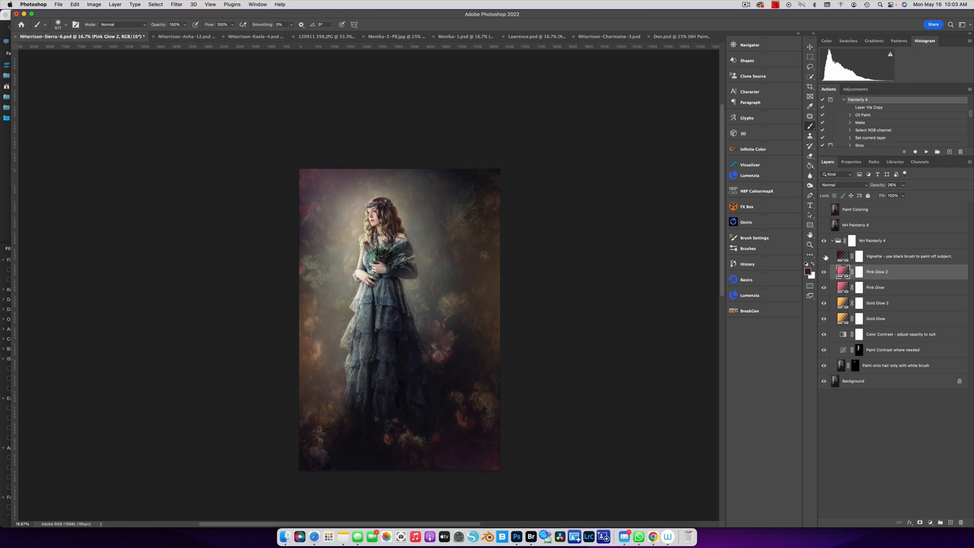
pyautogui.click(825, 257)
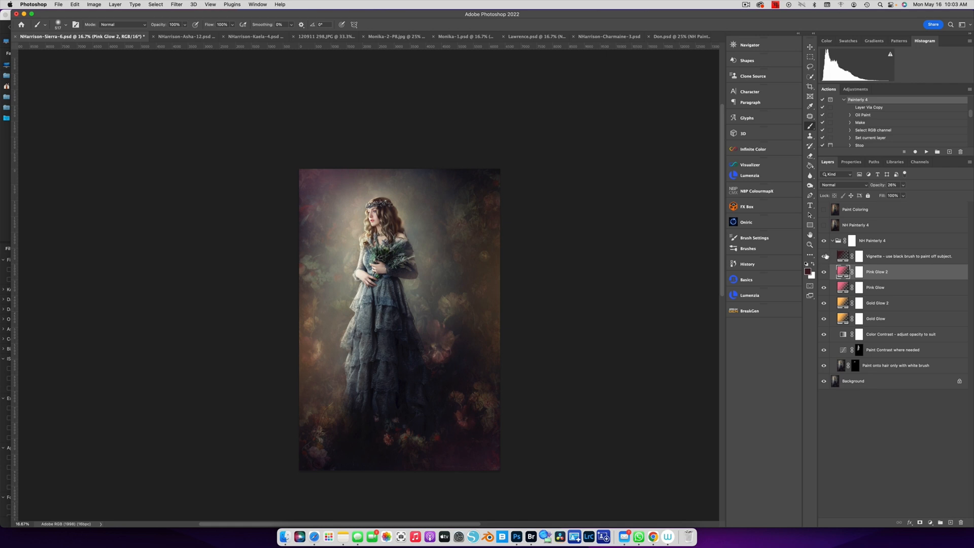
pyautogui.click(860, 257)
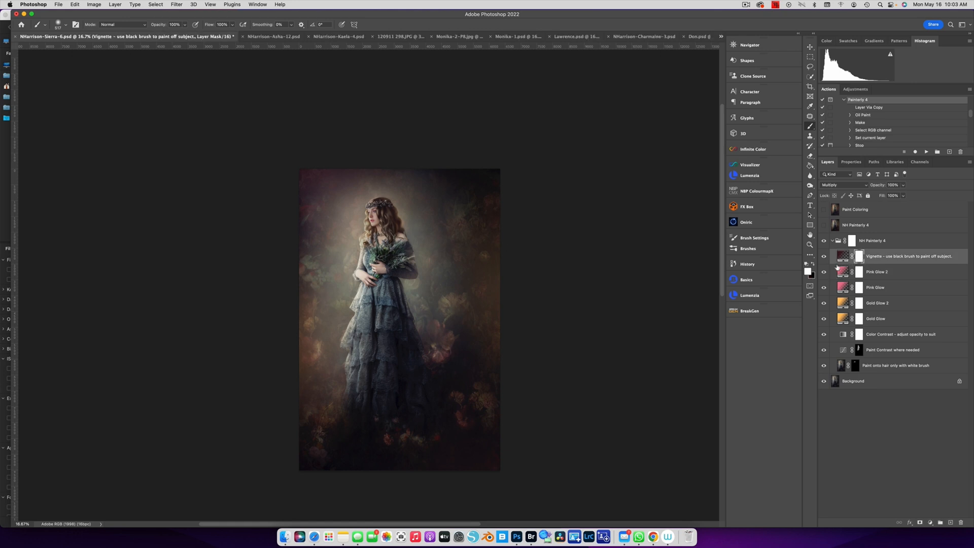
pyautogui.press('x')
pyautogui.moveTo(388, 254); pyautogui.dragTo(467, 243)
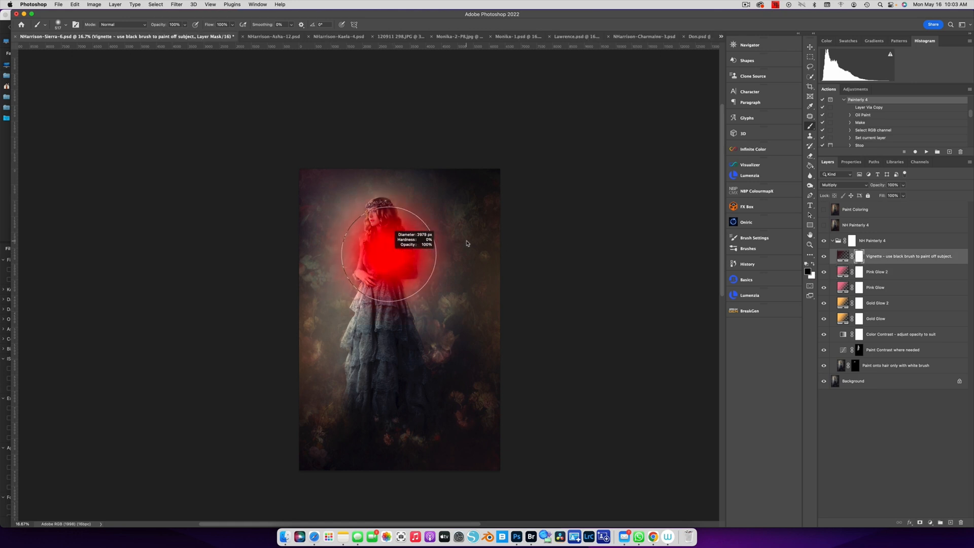
pyautogui.moveTo(389, 224); pyautogui.dragTo(388, 250)
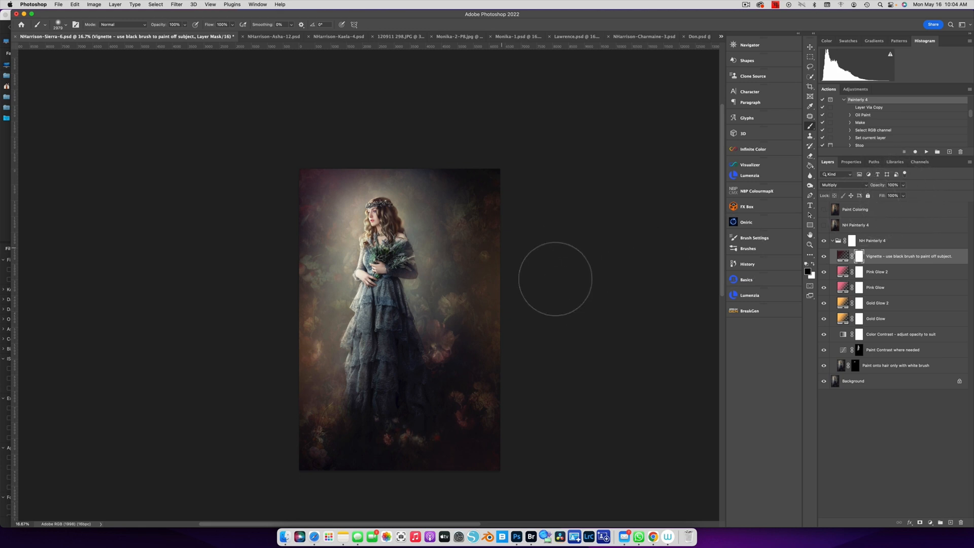
# Set the Vignette layer's opacity to 70% and compare the collapsed NH Painterly 4 group with the original portrait
pyautogui.click(903, 184)
pyautogui.moveTo(905, 196); pyautogui.dragTo(893, 195)
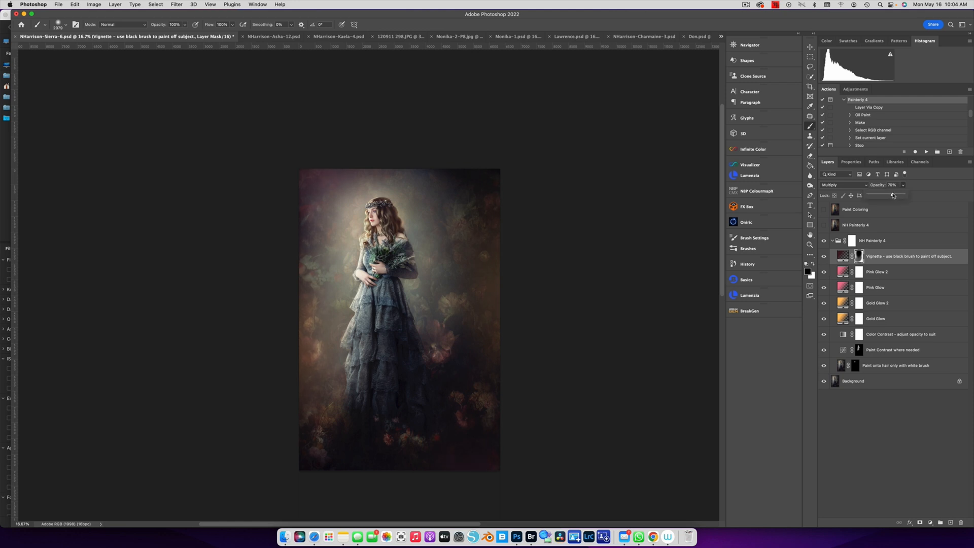
pyautogui.click(833, 241)
pyautogui.hotkey('alt', ']')
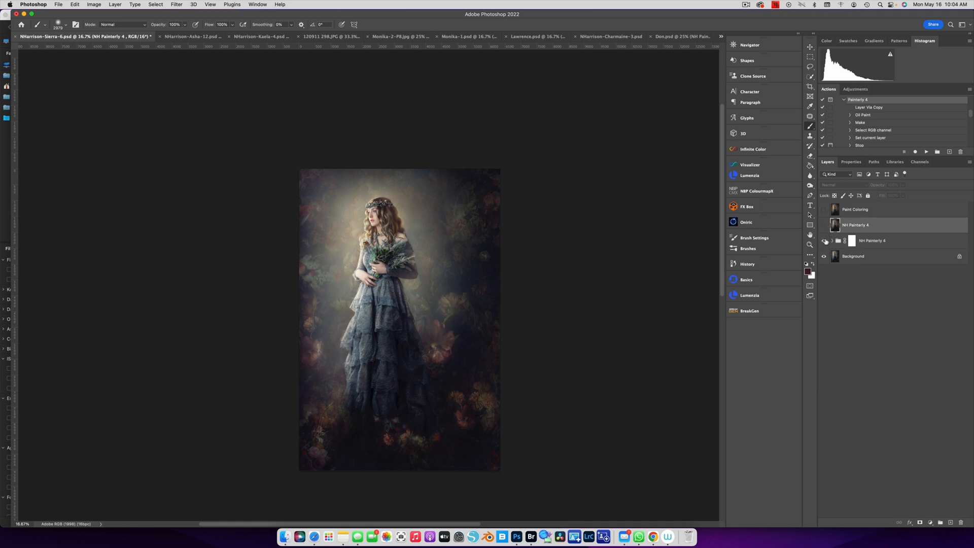
pyautogui.click(825, 241)
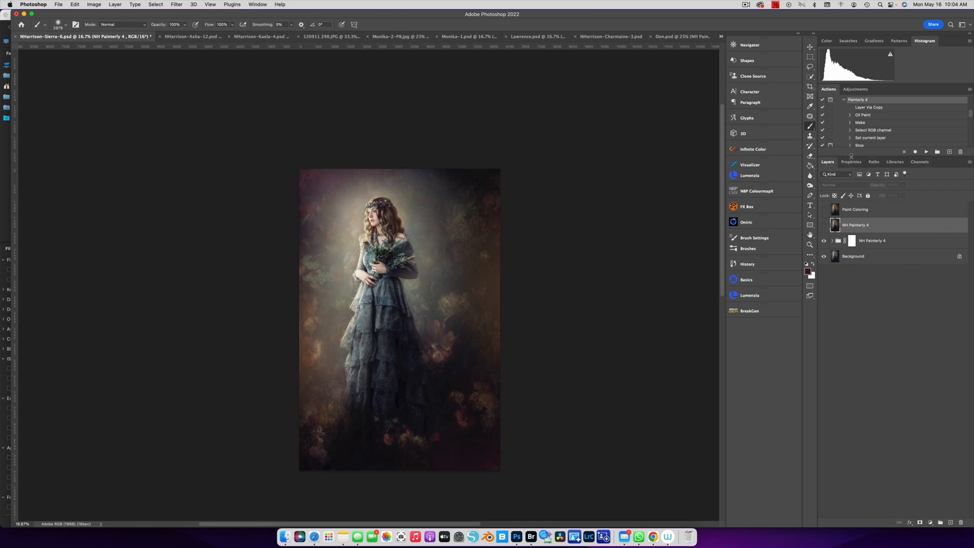
# Enlarge the list of actions and rename the Painterly 6 action as "Painterly 6 - Paint Coloring"
pyautogui.moveTo(851, 156); pyautogui.dragTo(834, 335)
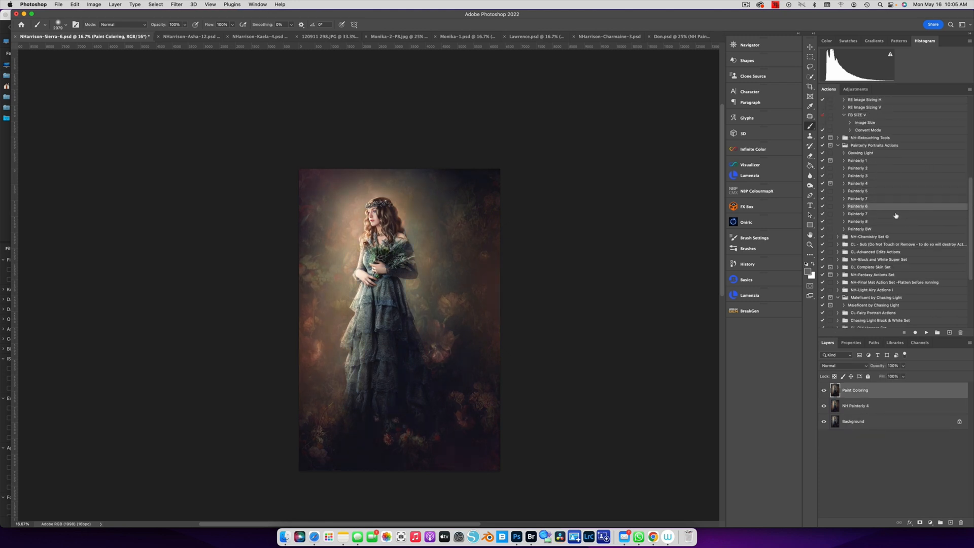
pyautogui.doubleClick(864, 207)
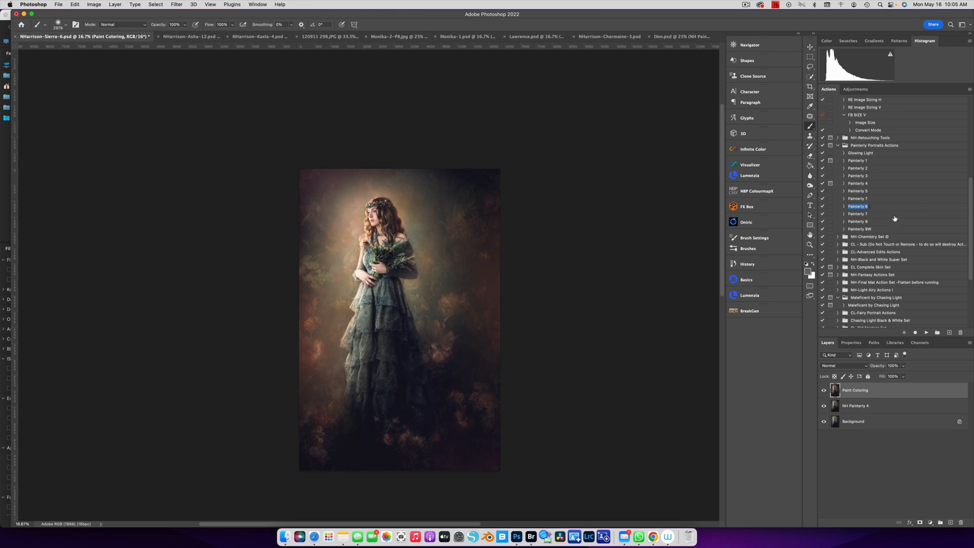
pyautogui.press('Right')
pyautogui.press('Return')
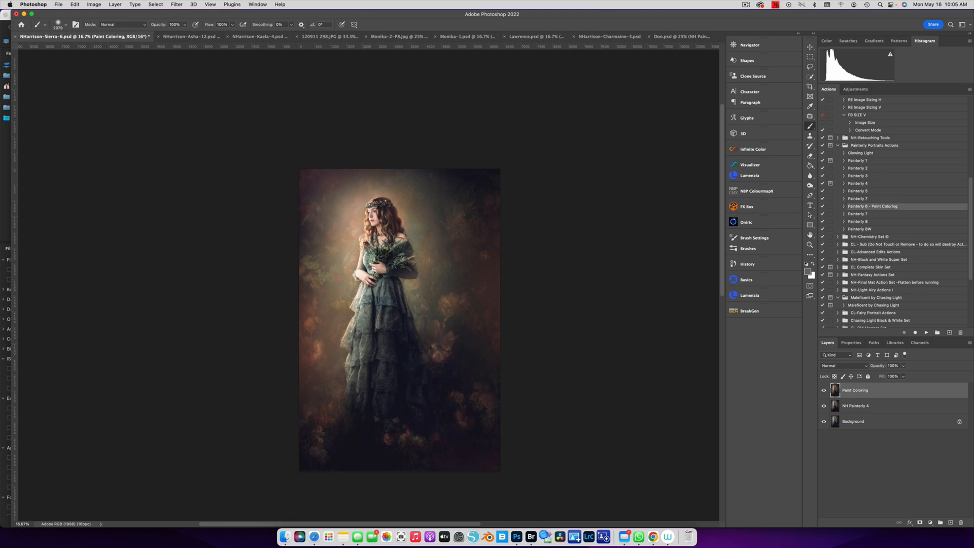
# Compare the floral-background portrait with the Paint Coloring layer hidden and shown
pyautogui.click(824, 390)
pyautogui.click(824, 391)
pyautogui.click(824, 391)
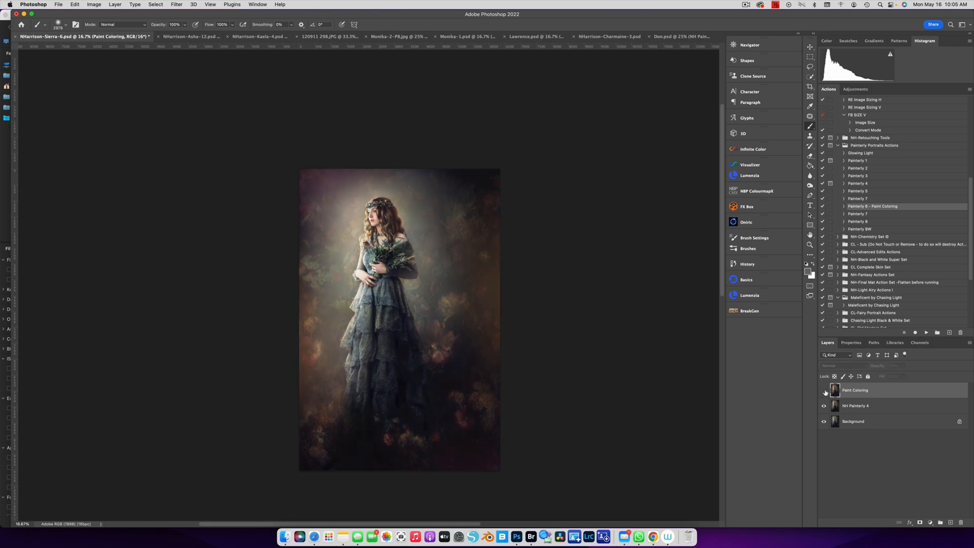
pyautogui.click(825, 390)
pyautogui.click(824, 390)
pyautogui.click(824, 390)
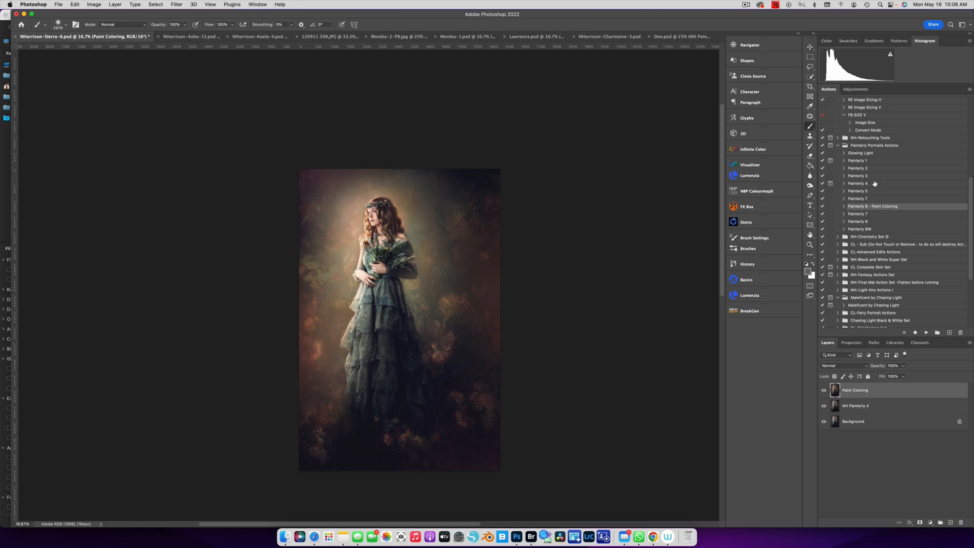
# Switch to the portrait of the woman in the beaded gown and compare it with its Paint Coloring layer on and off
pyautogui.click(199, 37)
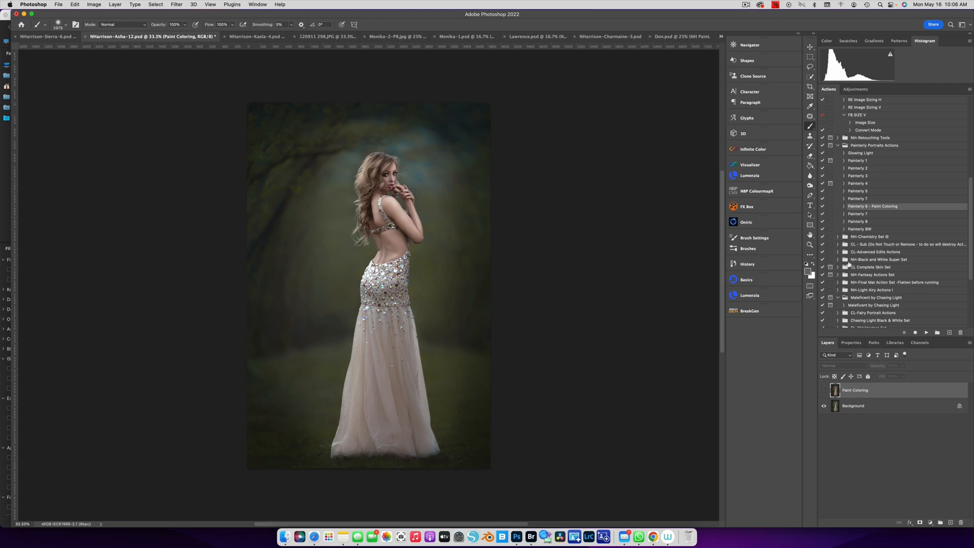
pyautogui.click(824, 391)
pyautogui.click(824, 390)
pyautogui.click(824, 391)
# Switch to the profile portrait with the ruffled collar, then show and expand its NH Painterly BW group
pyautogui.click(271, 36)
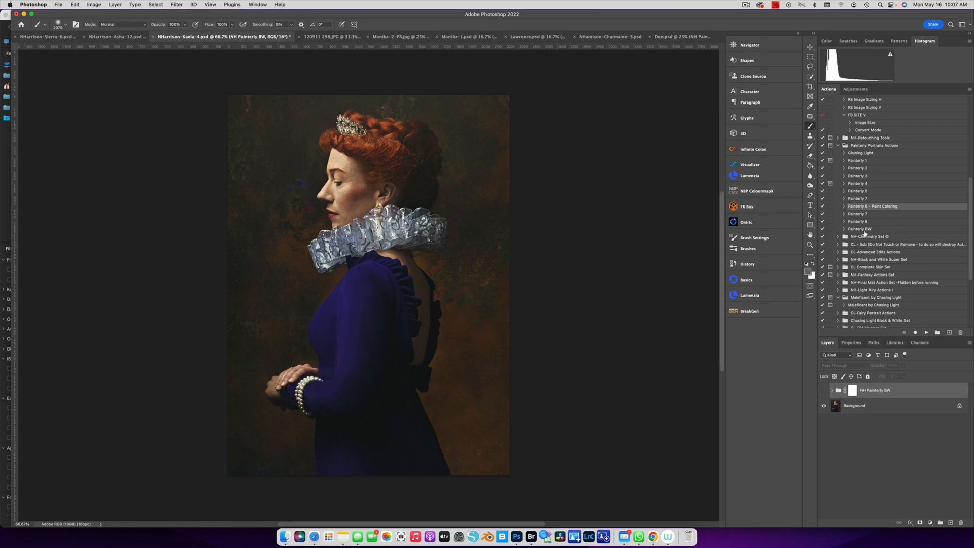
pyautogui.click(824, 390)
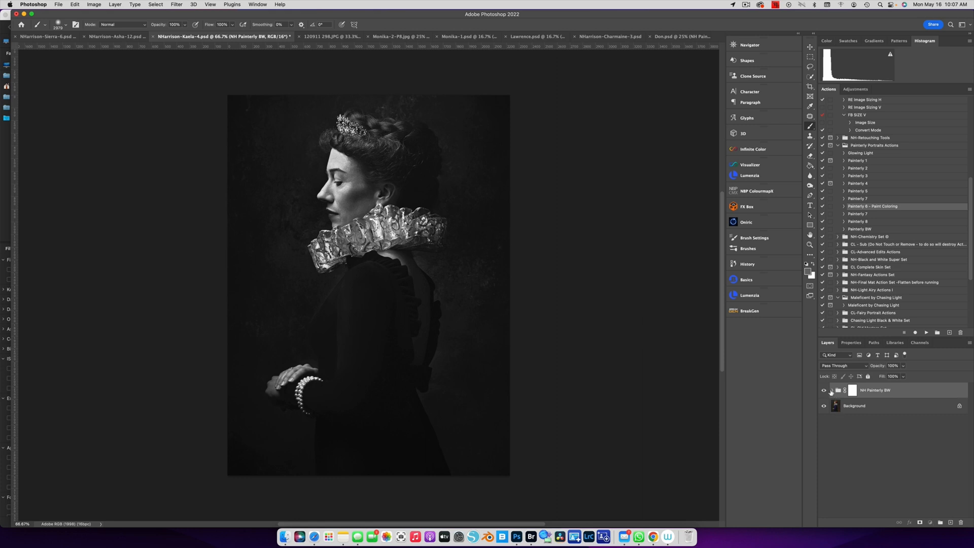
pyautogui.click(833, 390)
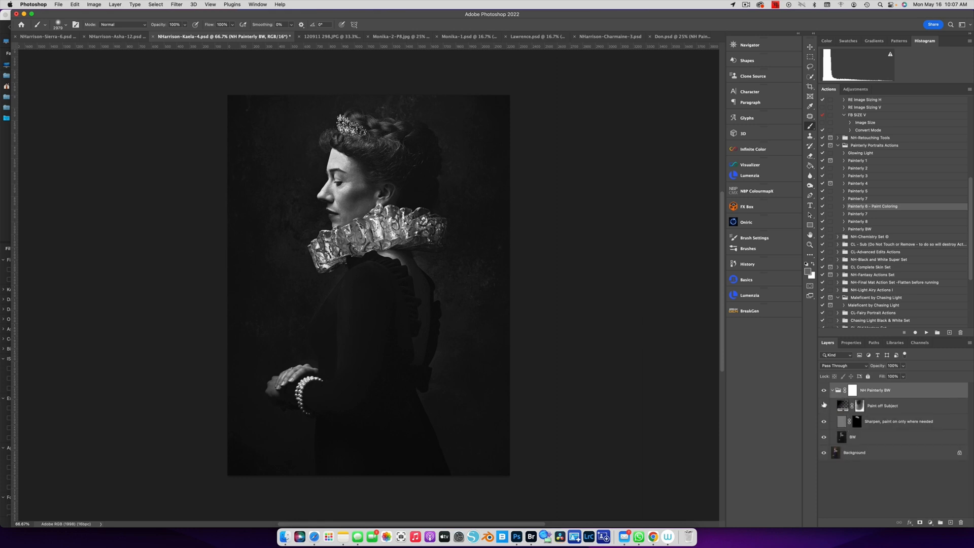
# Preview the Paint off Subject and Sharpen layers off and on, then compare the collapsed NH Painterly BW group with the original
pyautogui.click(824, 421)
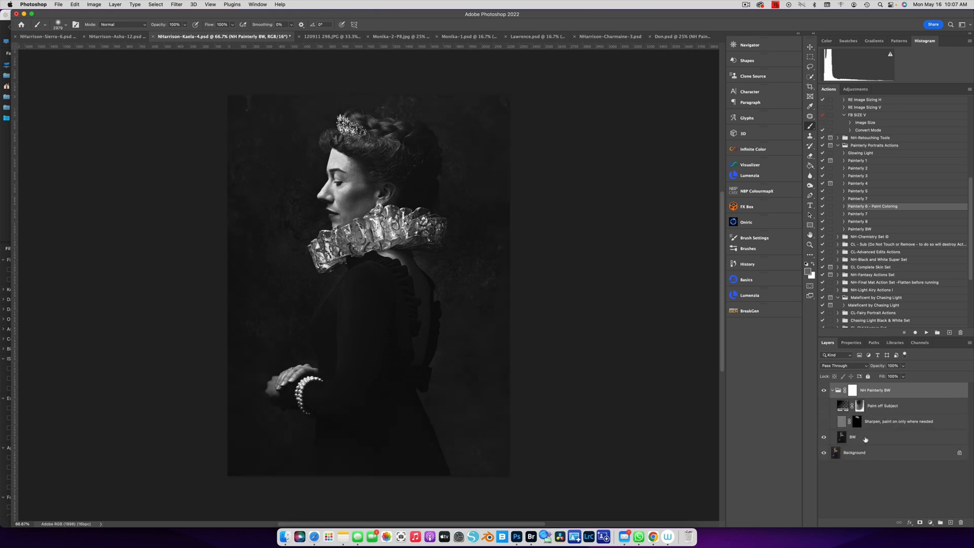
pyautogui.click(825, 422)
pyautogui.click(824, 406)
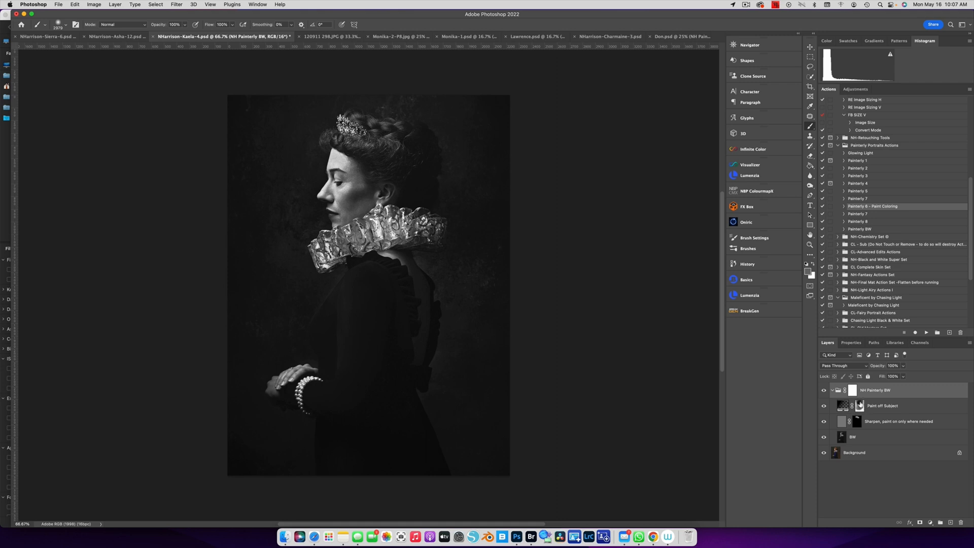
pyautogui.click(832, 390)
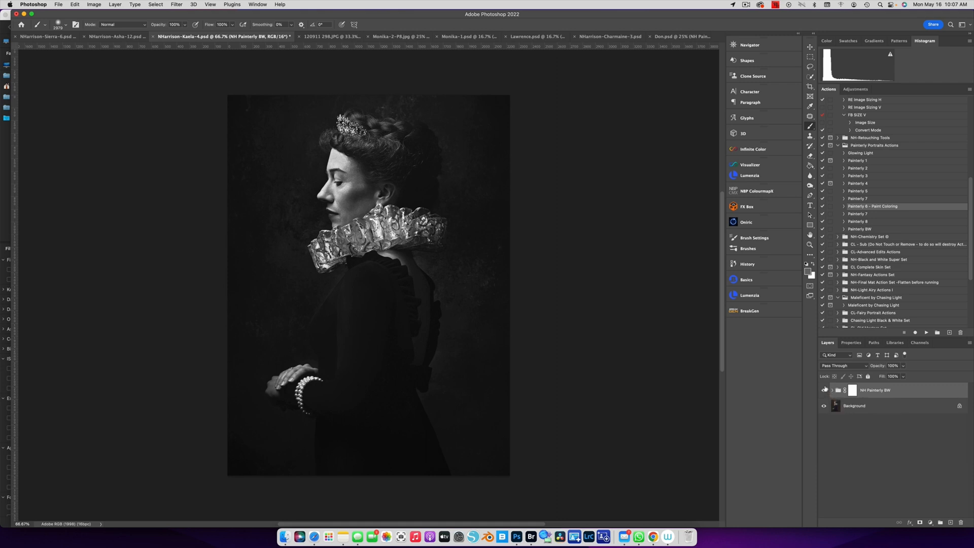
pyautogui.click(824, 390)
pyautogui.click(824, 391)
# In 120911 298.JPG, delete the NH Painterly 7 group and the Paint on Glow with White Soft Brush layer
pyautogui.click(355, 36)
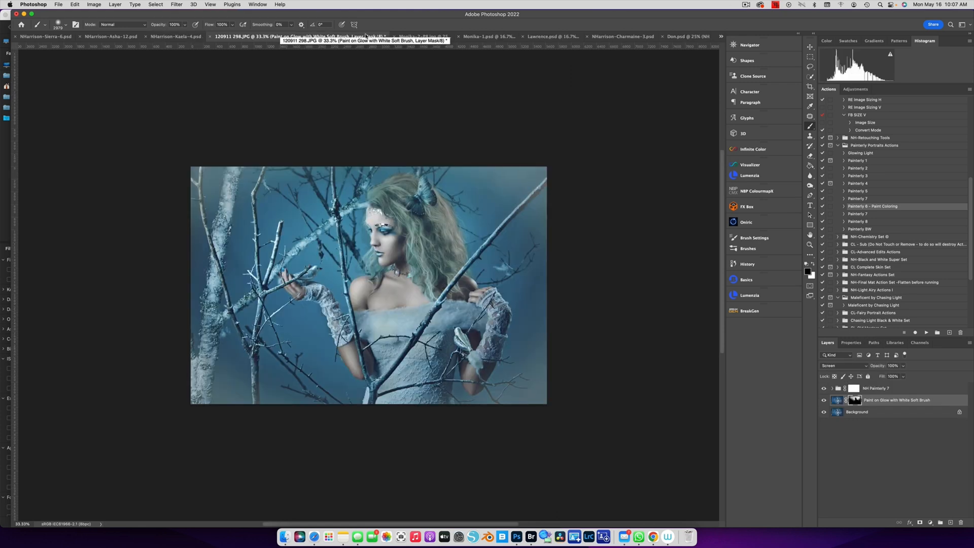
pyautogui.click(825, 389)
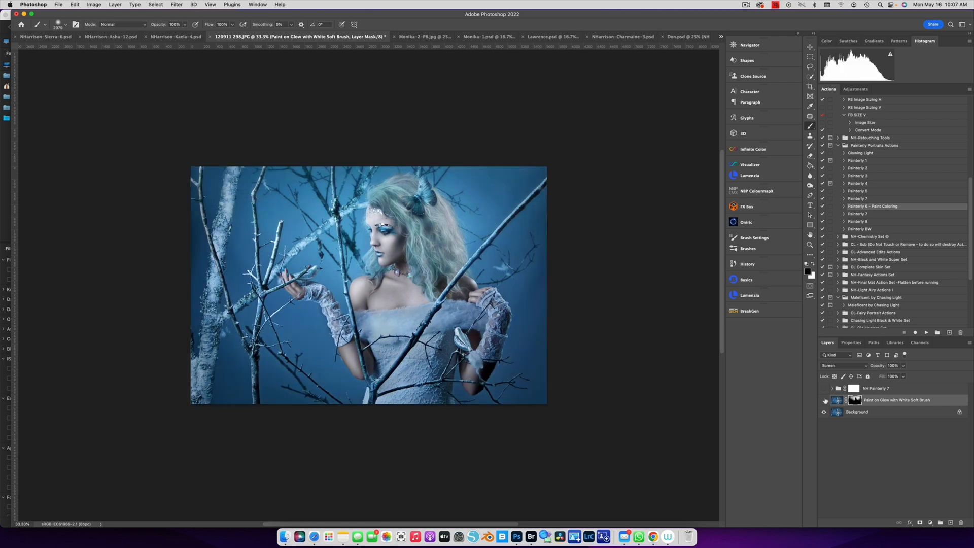
pyautogui.click(824, 401)
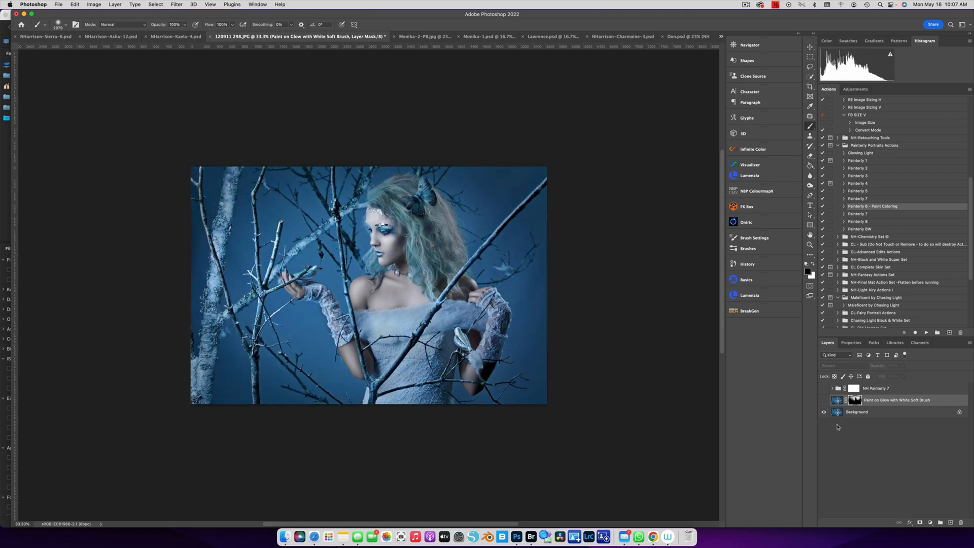
pyautogui.click(886, 388)
pyautogui.press('Delete')
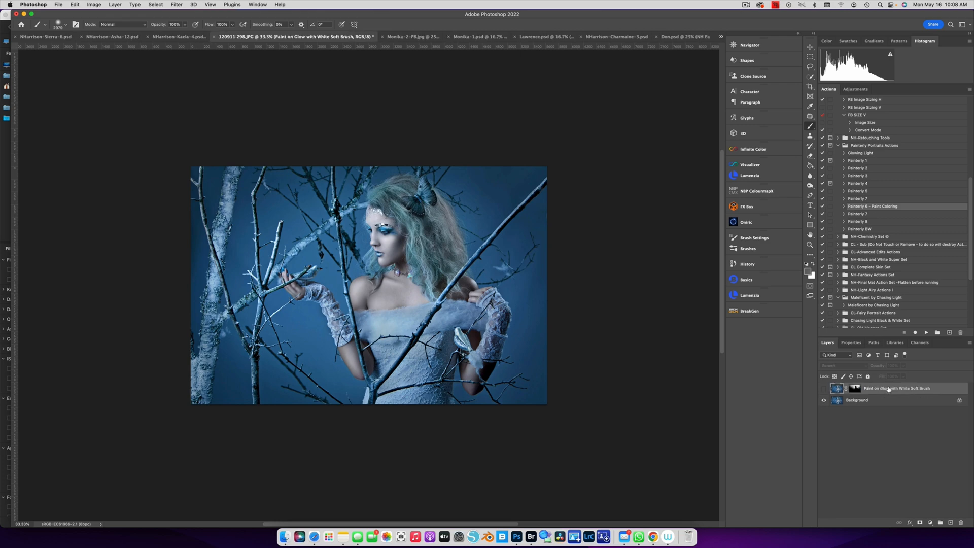
pyautogui.click(824, 388)
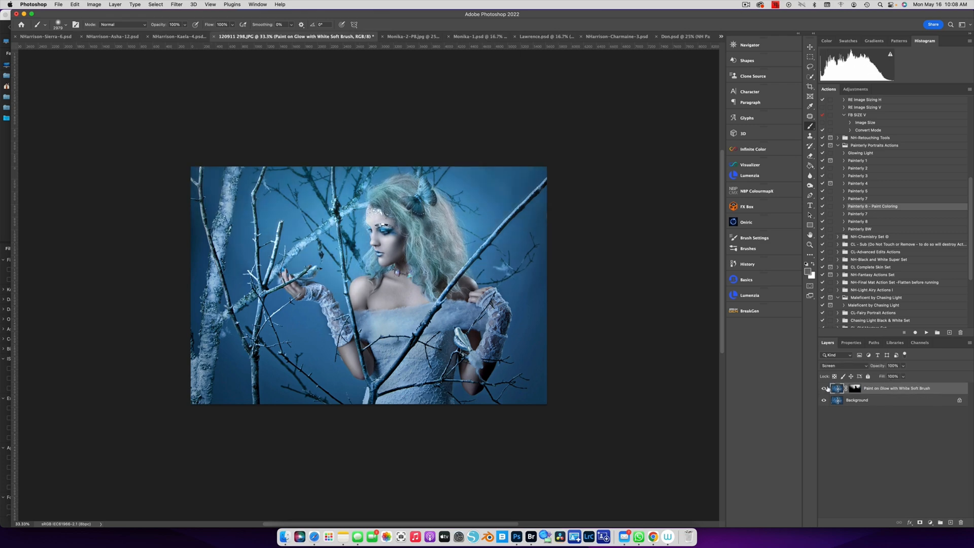
pyautogui.press('Delete')
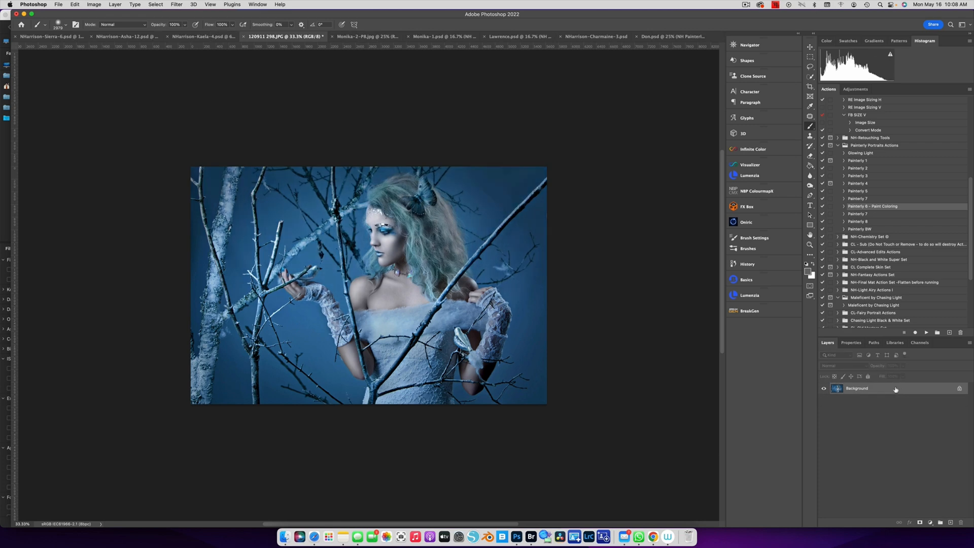
# Run the Glowing Light action and paint glow around the woman's head on the layer mask with a white brush at 3% flow
pyautogui.click(869, 153)
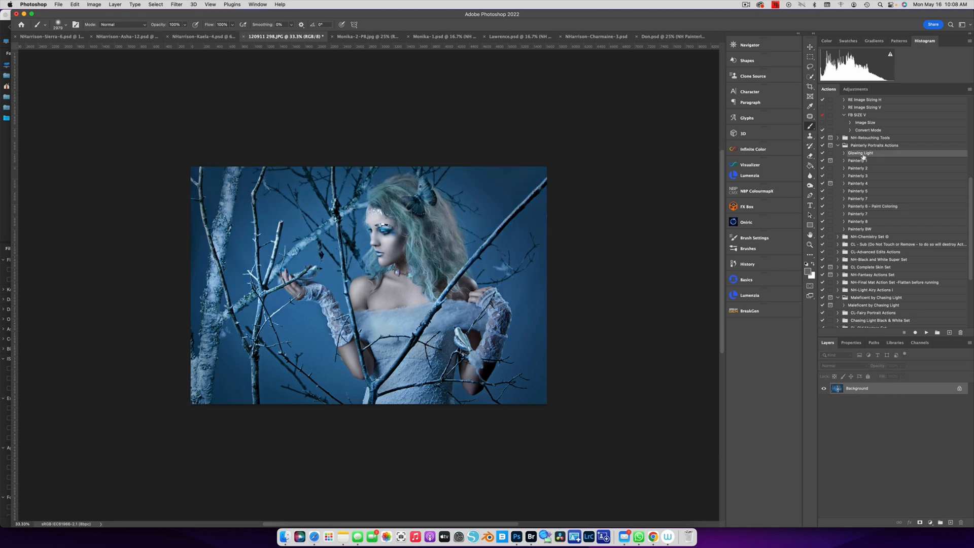
pyautogui.click(927, 332)
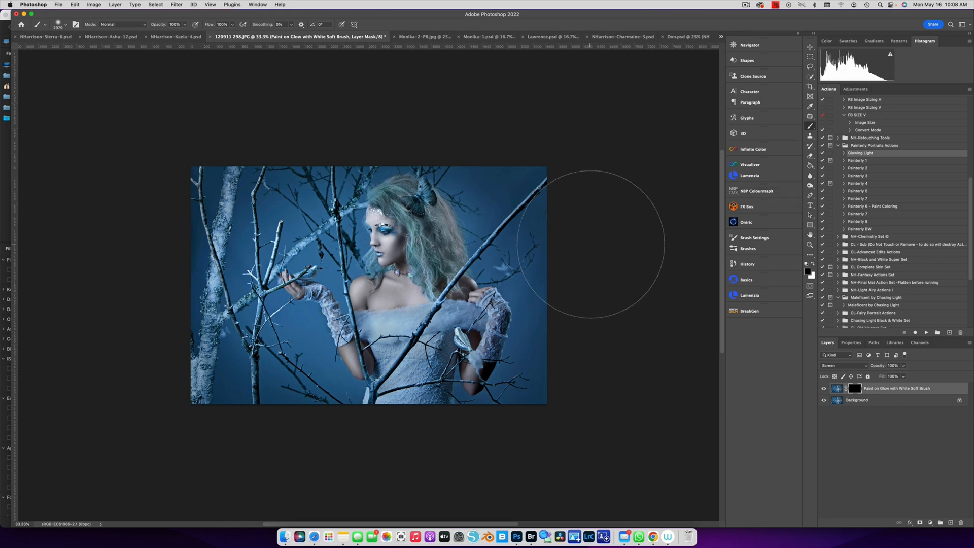
pyautogui.press('x')
pyautogui.moveTo(233, 25); pyautogui.dragTo(201, 36)
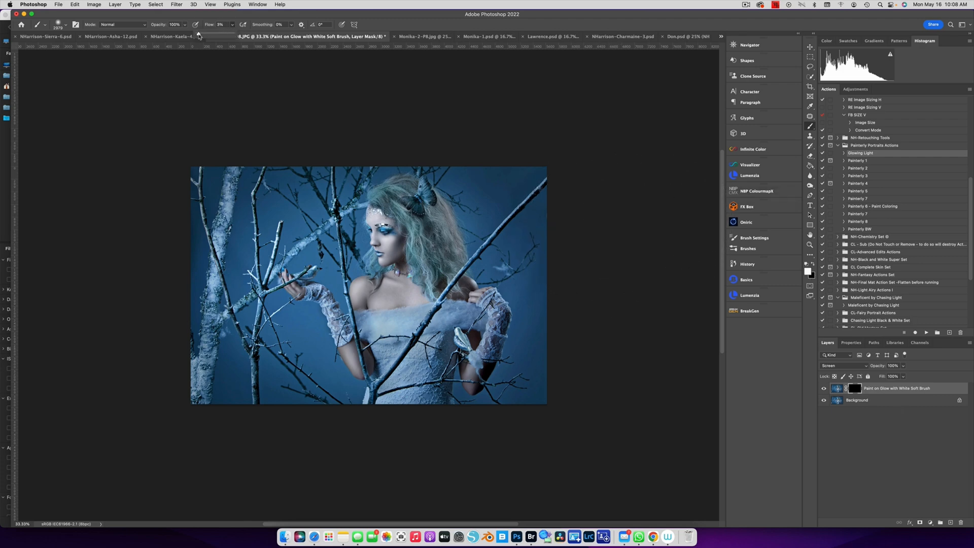
pyautogui.moveTo(449, 206); pyautogui.dragTo(401, 205)
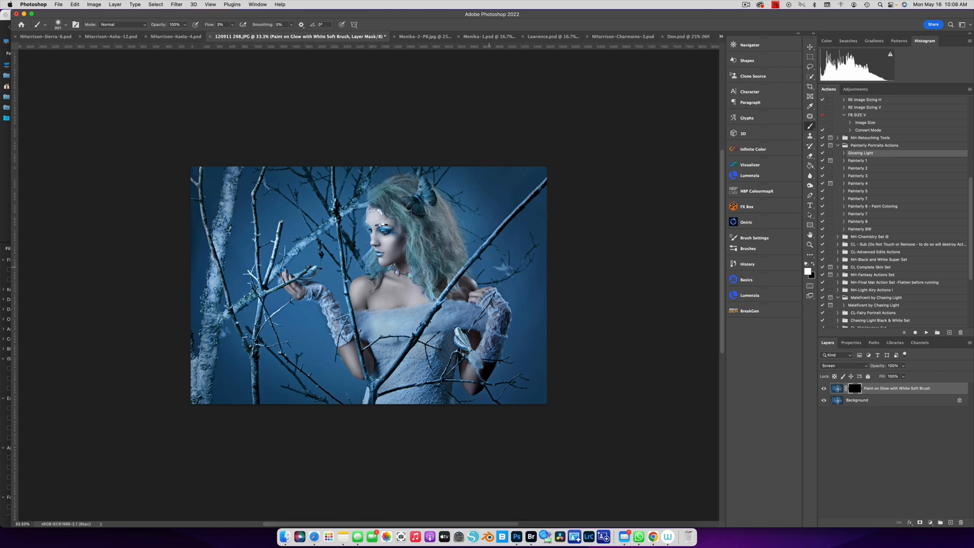
pyautogui.moveTo(444, 206); pyautogui.dragTo(413, 205)
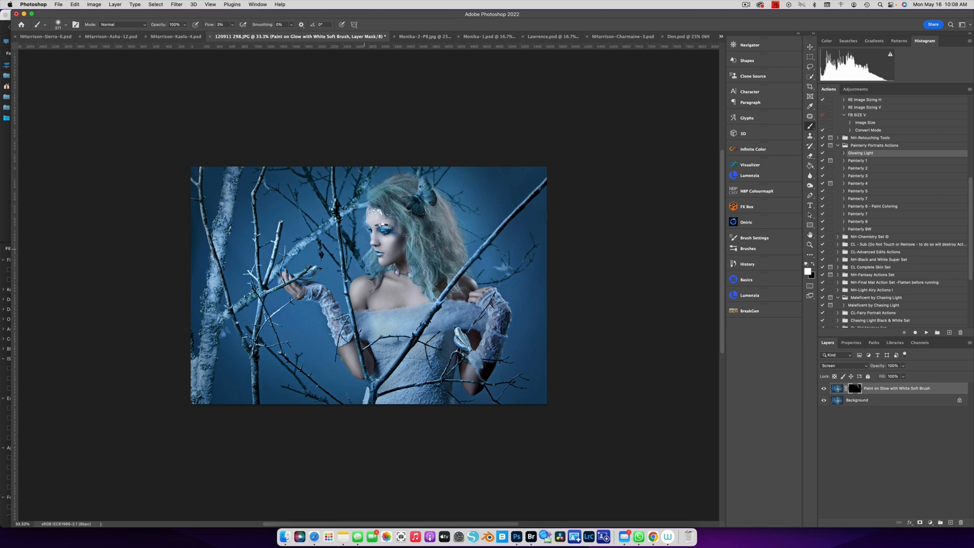
pyautogui.moveTo(399, 189); pyautogui.dragTo(411, 188)
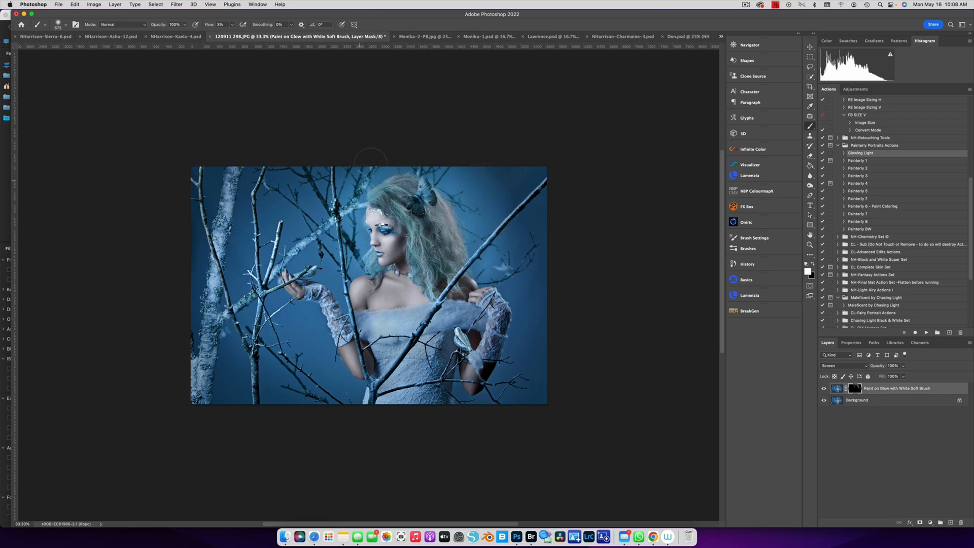
# Build up the glow with the brush flow at 5% and compare the image with the glow layer off and on
pyautogui.click(233, 25)
pyautogui.moveTo(233, 34); pyautogui.dragTo(234, 34)
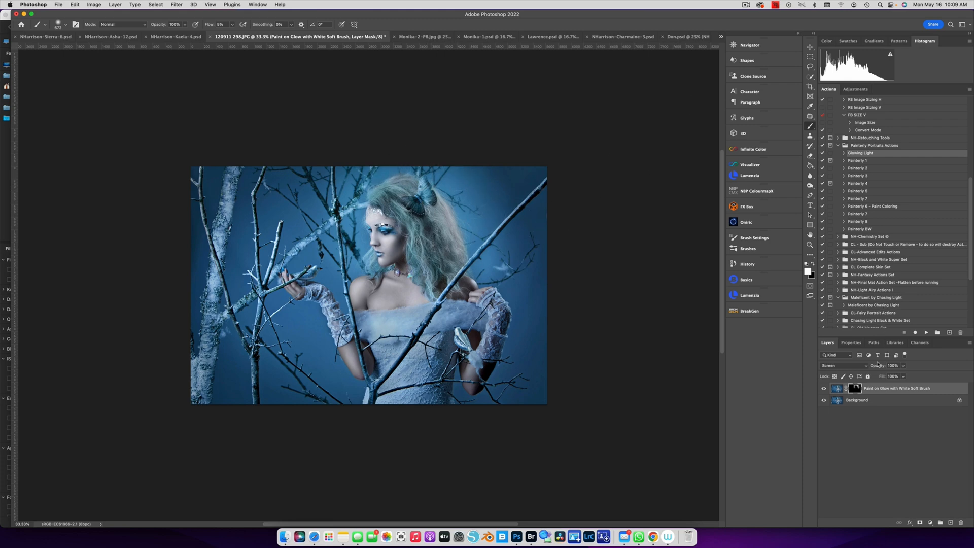
pyautogui.click(824, 389)
pyautogui.click(823, 389)
pyautogui.click(823, 389)
pyautogui.click(823, 389)
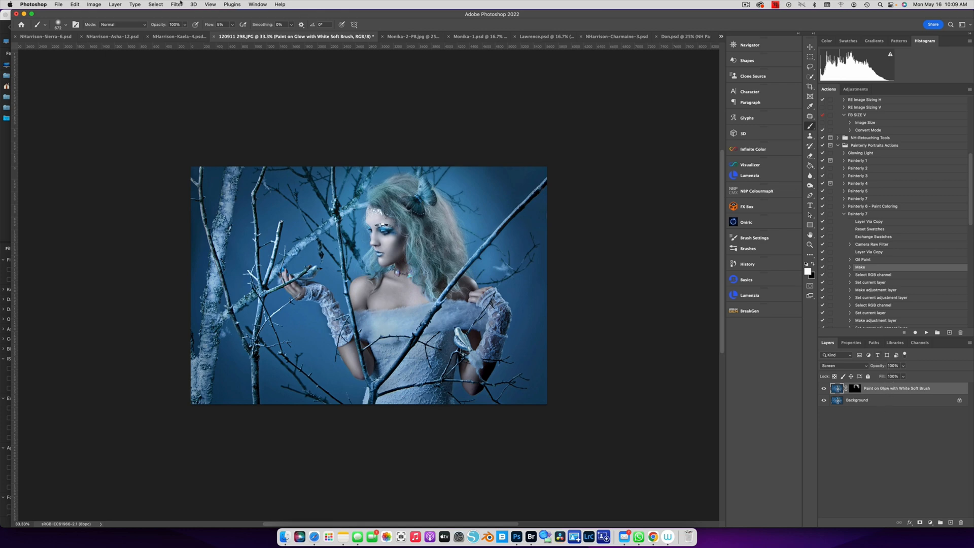
pyautogui.click(117, 4)
pyautogui.click(172, 187)
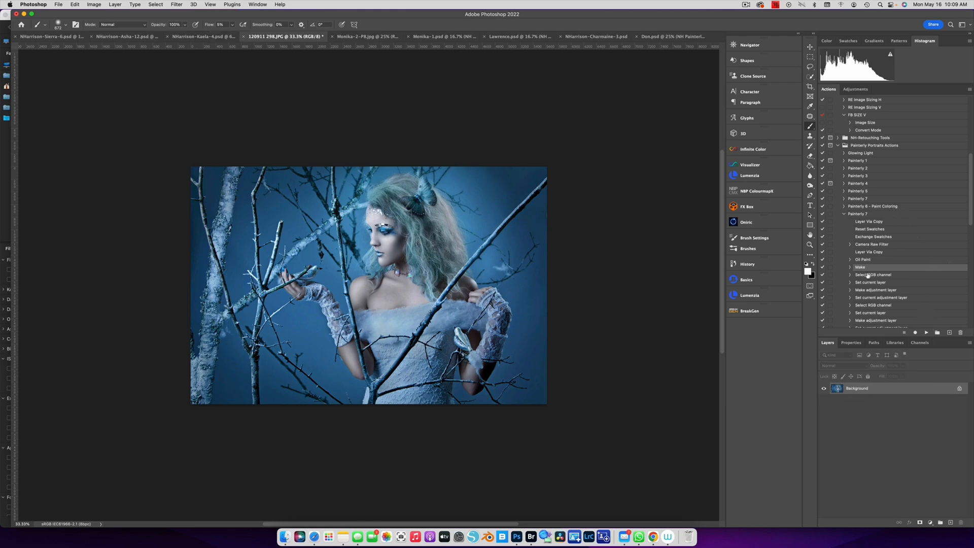
pyautogui.press('super+z')
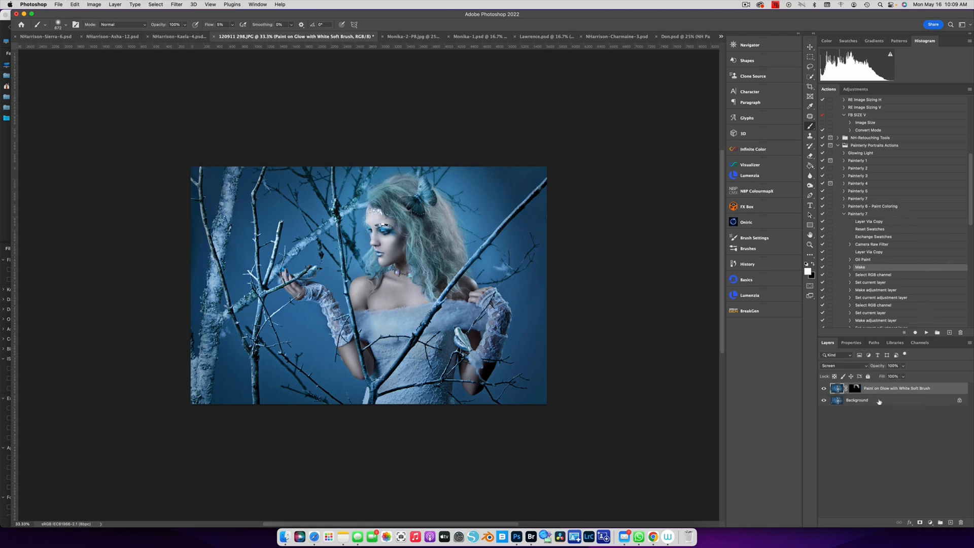
# Duplicate the Background layer and merge the copy with the Paint on Glow with White Soft Brush layer
pyautogui.click(889, 399)
pyautogui.press('super+j')
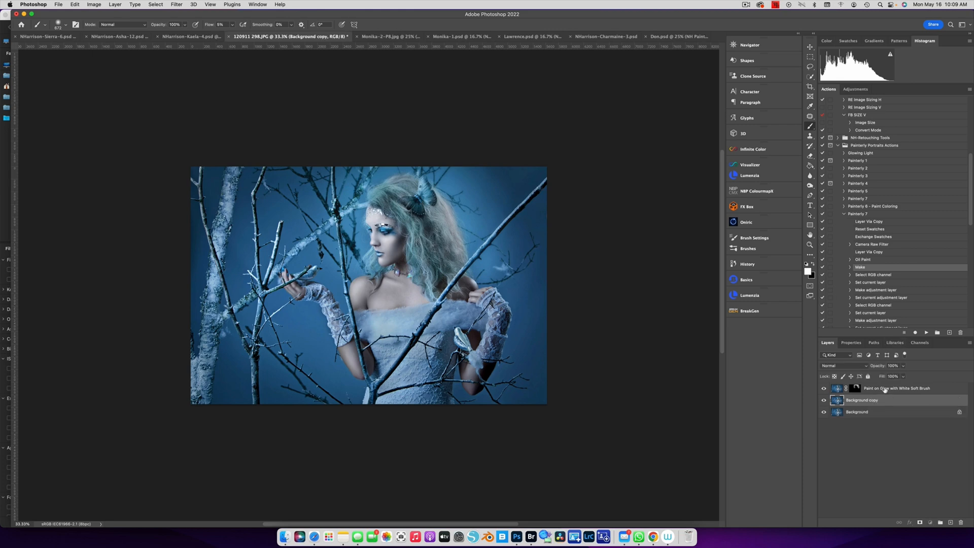
pyautogui.keyDown('shift'); pyautogui.click(887, 391); pyautogui.keyUp('shift')
pyautogui.rightClick(880, 398)
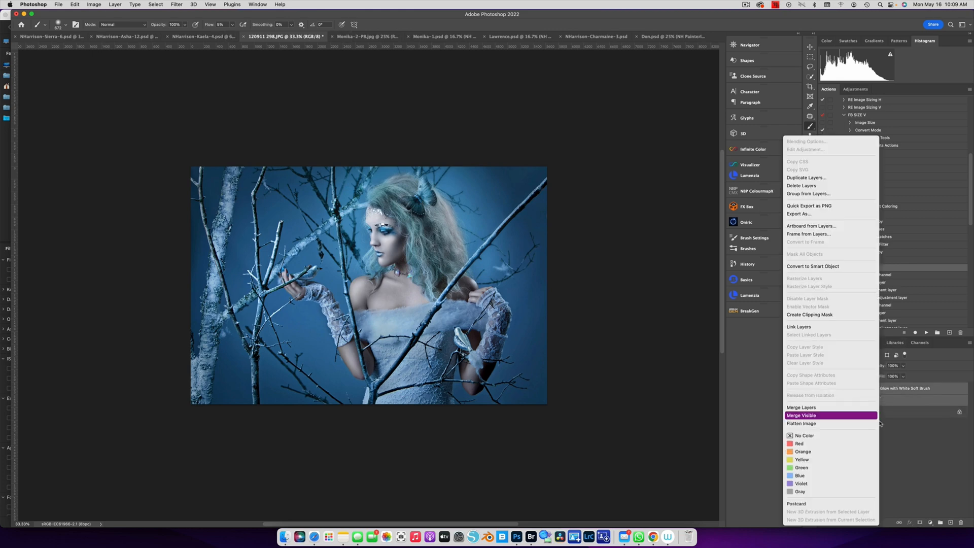
pyautogui.click(840, 407)
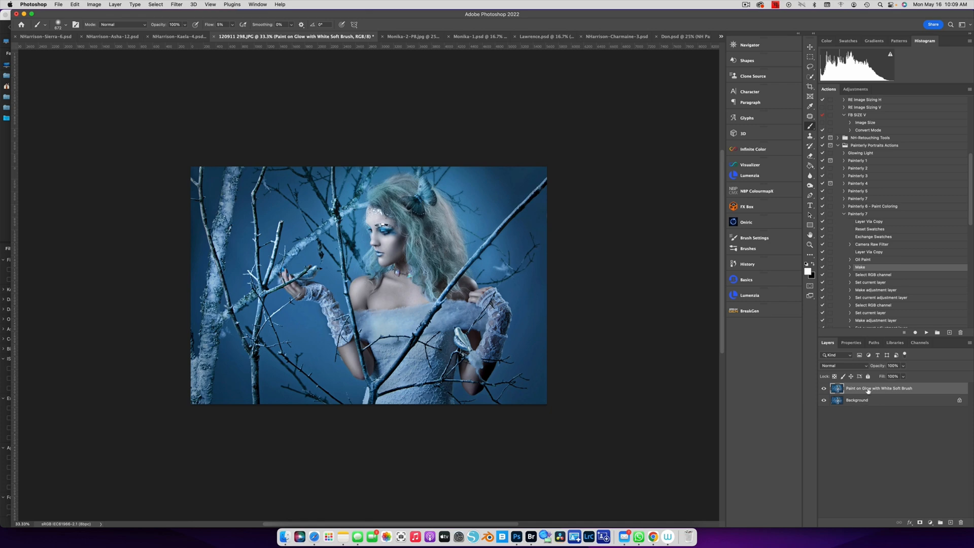
# Rename the merged glow layer as Layer 1
pyautogui.doubleClick(865, 388)
pyautogui.write('Layer 1')
pyautogui.press('Return')
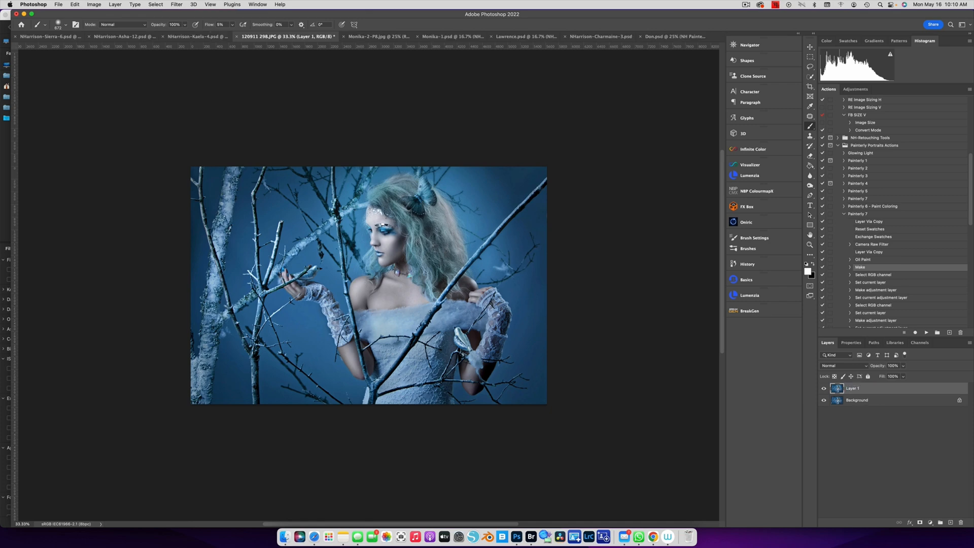
# Run the Painterly 7 action on Layer 1 and hide the group's adjustment layers above color corrections to inspect that layer
pyautogui.click(844, 214)
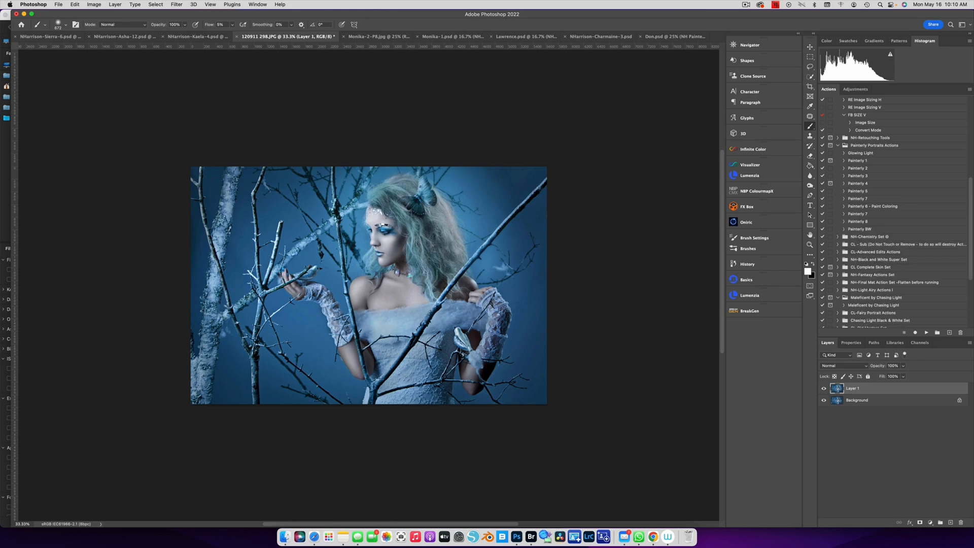
pyautogui.click(858, 198)
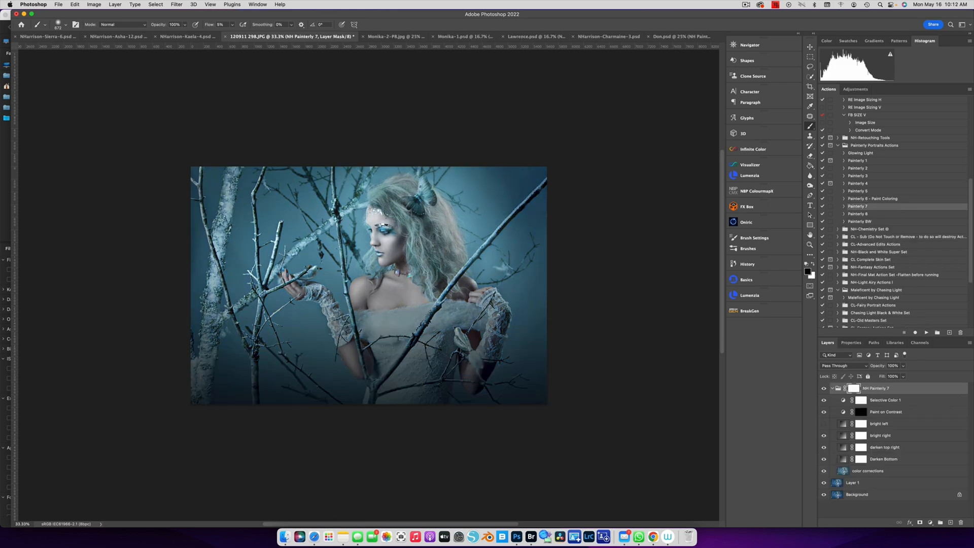
pyautogui.click(824, 412)
pyautogui.click(825, 436)
pyautogui.click(824, 448)
pyautogui.click(824, 459)
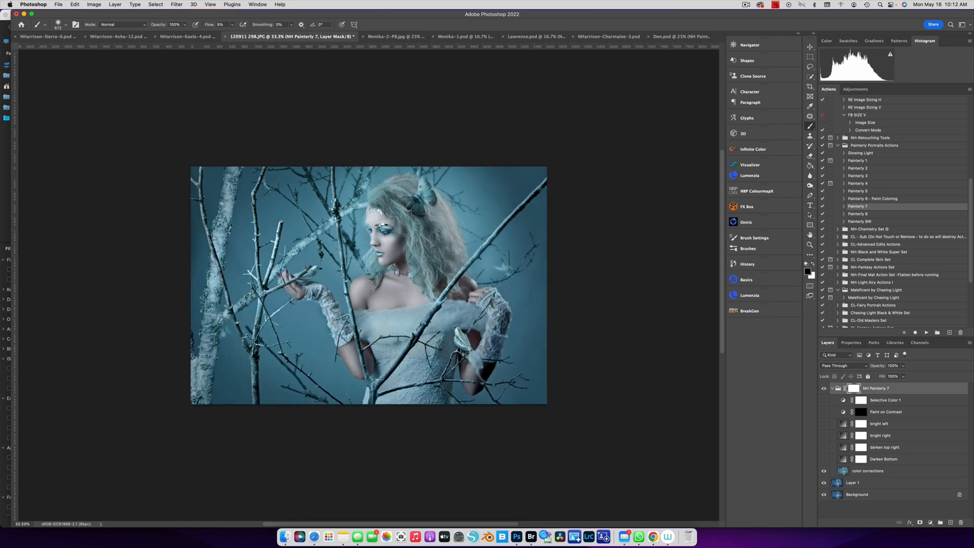
pyautogui.click(825, 471)
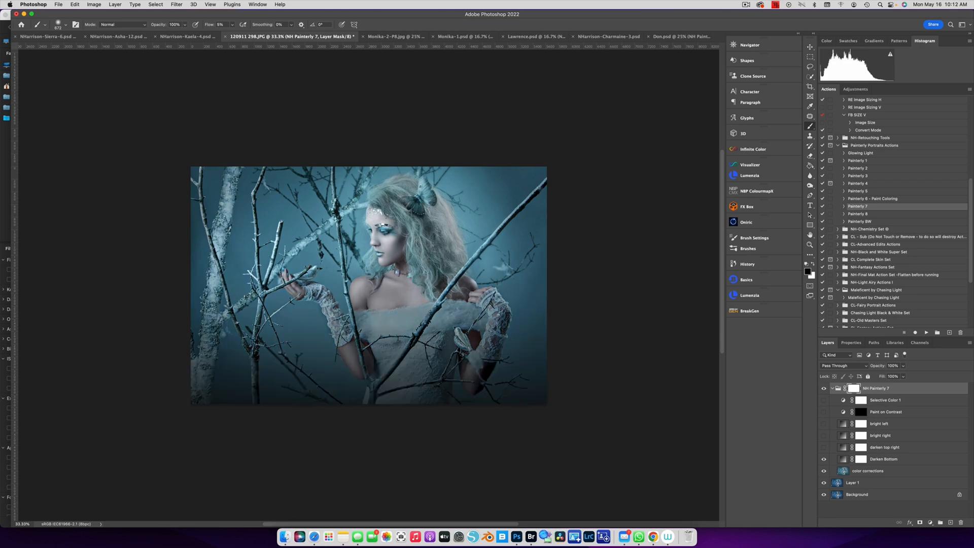
# With the Darken Bottom layer shown, set its opacity to 52%
pyautogui.click(884, 460)
pyautogui.click(904, 366)
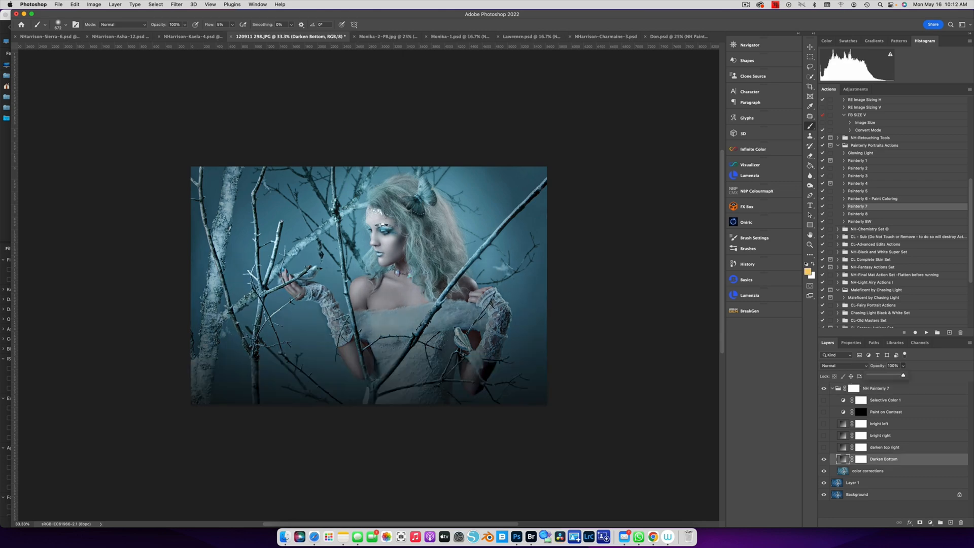
pyautogui.moveTo(893, 376); pyautogui.dragTo(886, 375)
# Preview the darken top right, bright right and bright left layers by switching their visibility
pyautogui.click(825, 447)
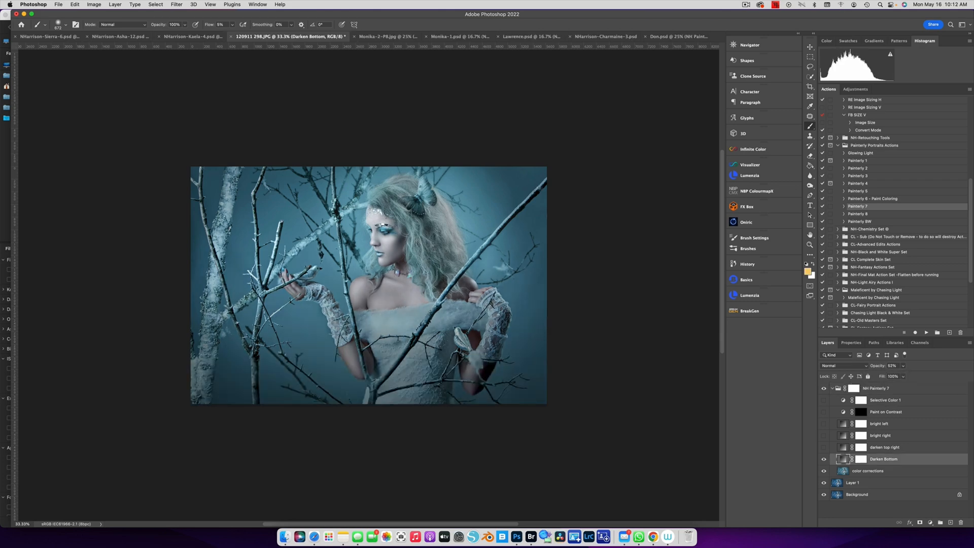
pyautogui.click(824, 448)
pyautogui.click(824, 448)
pyautogui.click(824, 435)
pyautogui.click(824, 435)
pyautogui.click(824, 423)
# Collapse the NH Painterly 7 group and compare the image with the group off and on
pyautogui.click(833, 388)
pyautogui.click(824, 388)
pyautogui.click(824, 388)
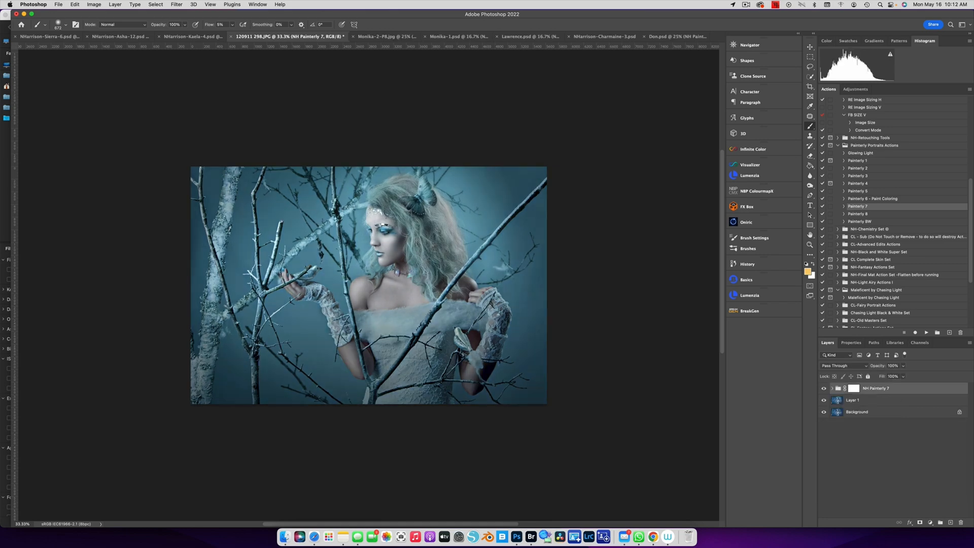
pyautogui.click(824, 388)
pyautogui.click(824, 389)
# Switch to the portrait of the girl in the green dress and run Painterly 1 up to its environment painting stage
pyautogui.click(386, 37)
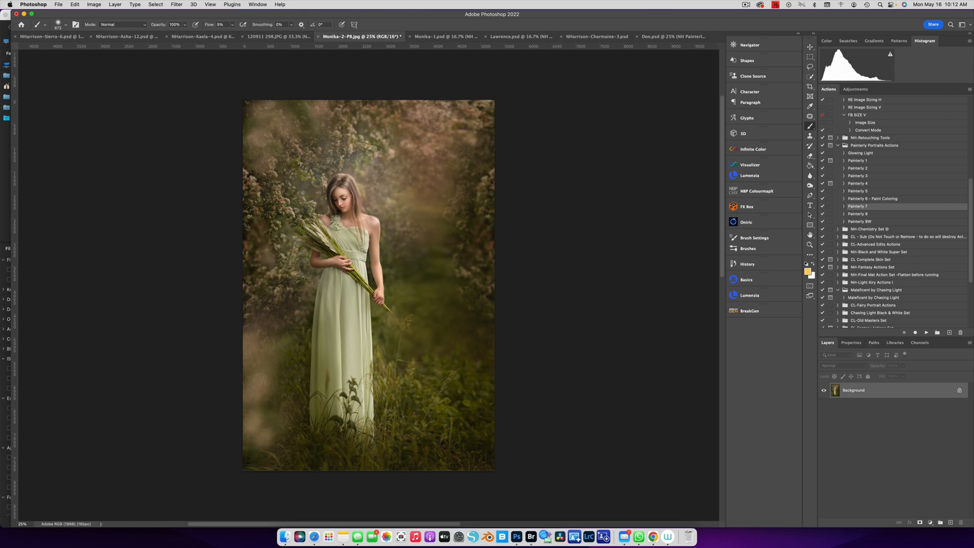
pyautogui.click(858, 161)
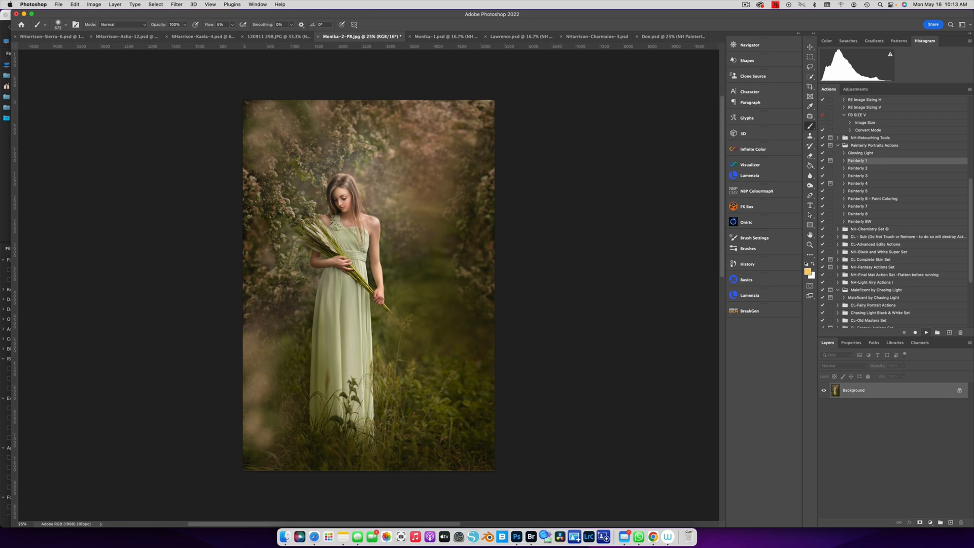
pyautogui.click(927, 333)
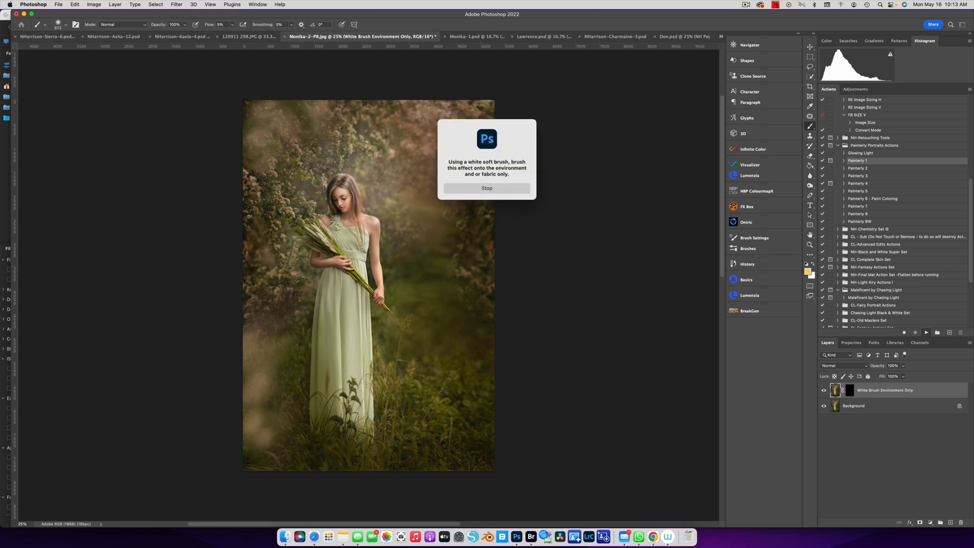
pyautogui.press('Return')
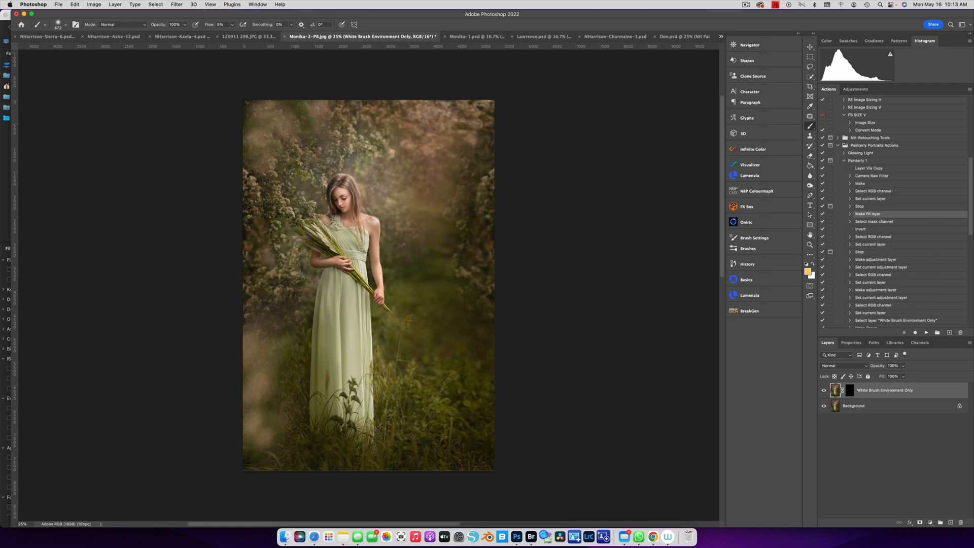
# Paint the effect onto the surroundings on the White Brush Environment Only mask with a larger white brush at 100% flow
pyautogui.press('x')
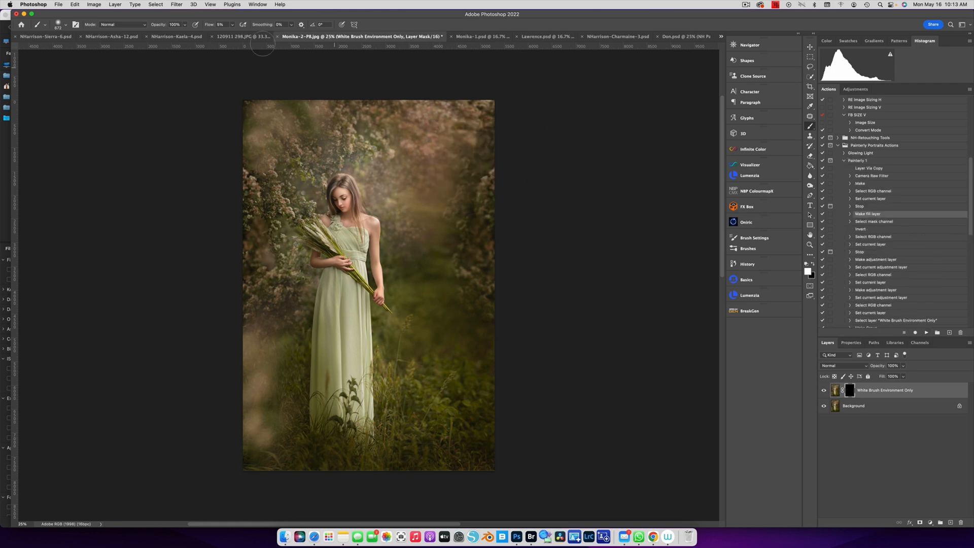
pyautogui.click(232, 25)
pyautogui.press(']')
# Continue the action and paint glow around the girl on the Paint on Glow mask with a white brush at 3% flow
pyautogui.click(926, 333)
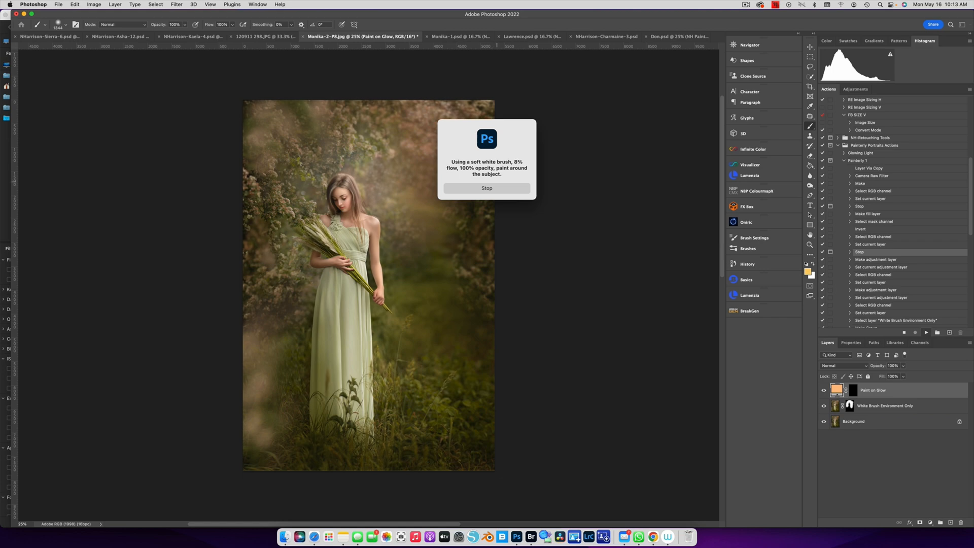
pyautogui.click(495, 188)
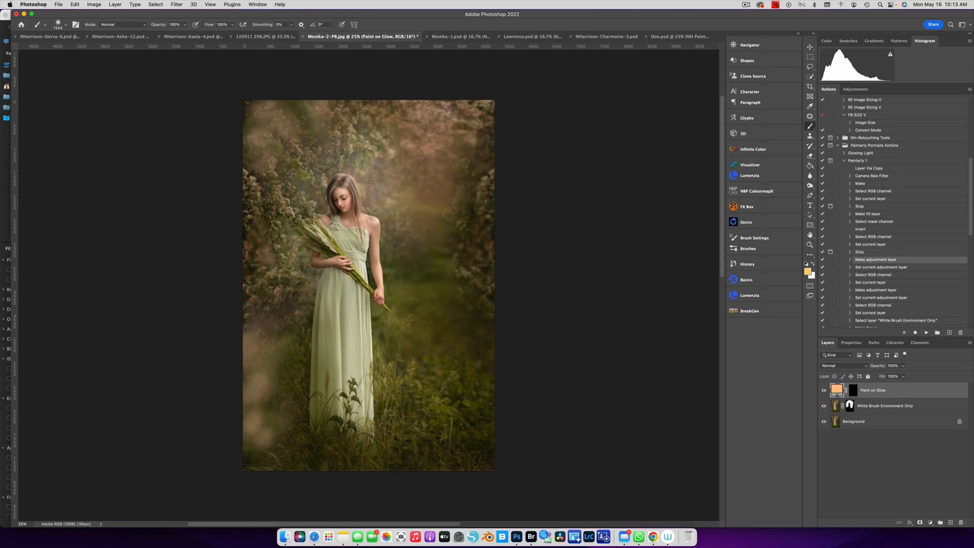
pyautogui.click(854, 390)
pyautogui.click(222, 24)
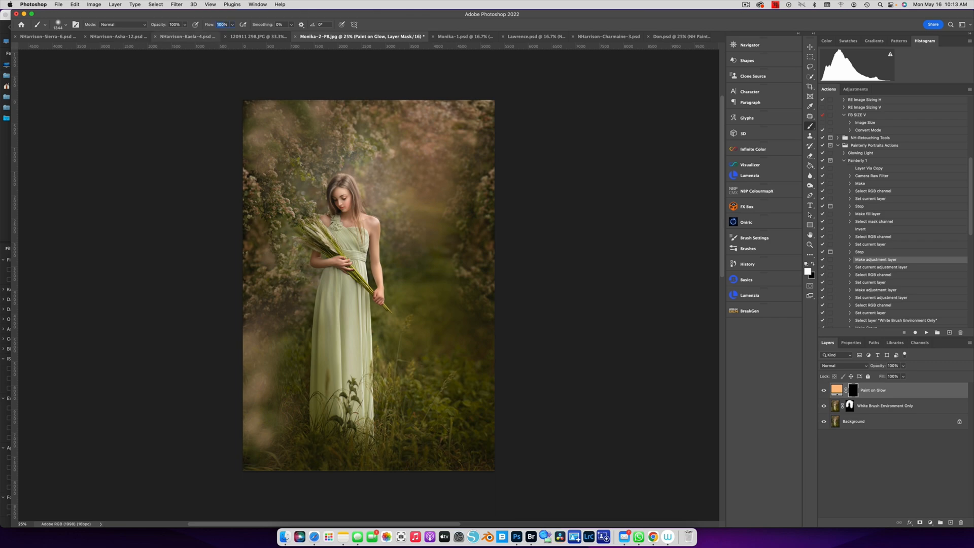
pyautogui.write('3')
pyautogui.moveTo(422, 193); pyautogui.dragTo(364, 192)
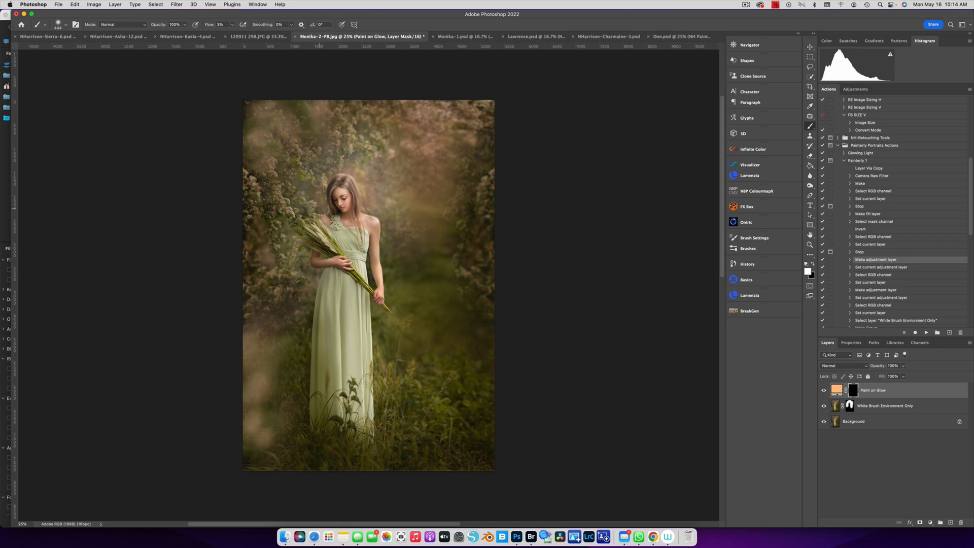
pyautogui.moveTo(305, 238); pyautogui.dragTo(304, 237)
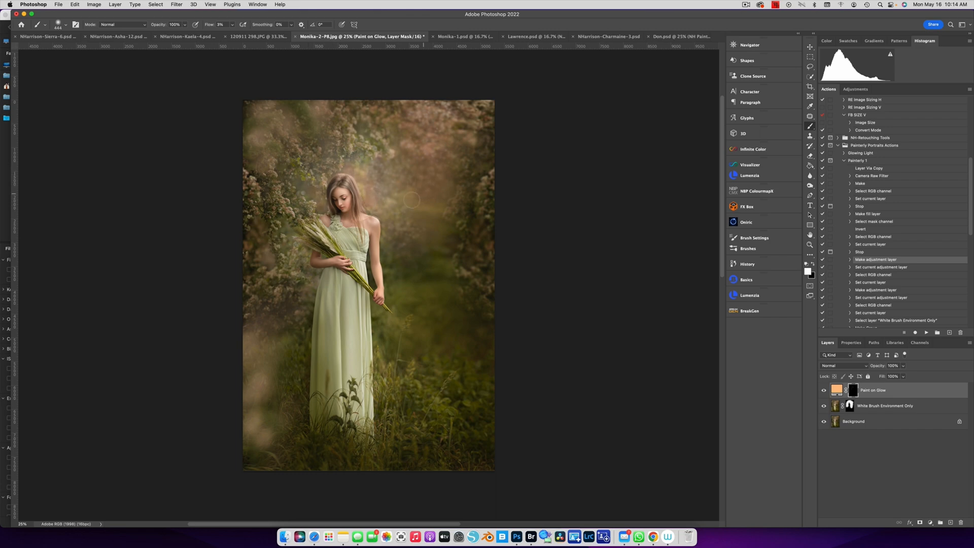
pyautogui.moveTo(387, 202); pyautogui.dragTo(399, 202)
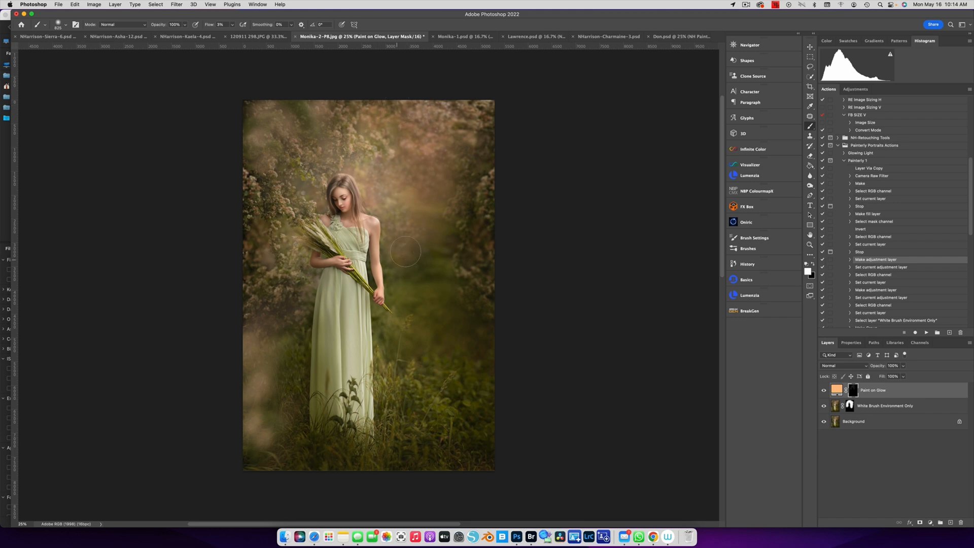
pyautogui.moveTo(405, 254); pyautogui.dragTo(383, 257)
pyautogui.moveTo(409, 260); pyautogui.dragTo(413, 261)
pyautogui.moveTo(291, 264); pyautogui.dragTo(298, 263)
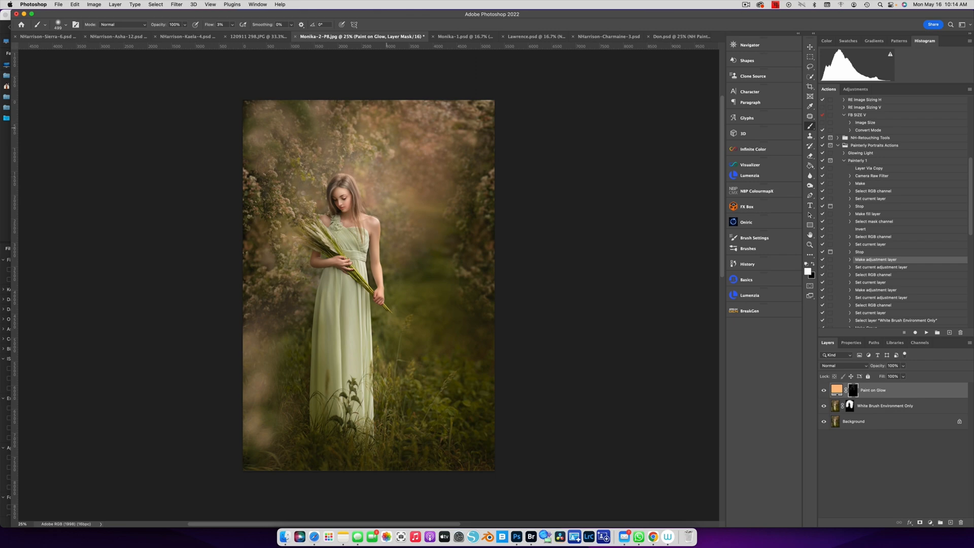
pyautogui.moveTo(294, 185); pyautogui.dragTo(305, 185)
# Compare the image with Paint on Glow off and on, and feather its layer mask by 9.3 px
pyautogui.click(824, 391)
pyautogui.click(824, 390)
pyautogui.click(852, 343)
pyautogui.moveTo(845, 420); pyautogui.dragTo(877, 419)
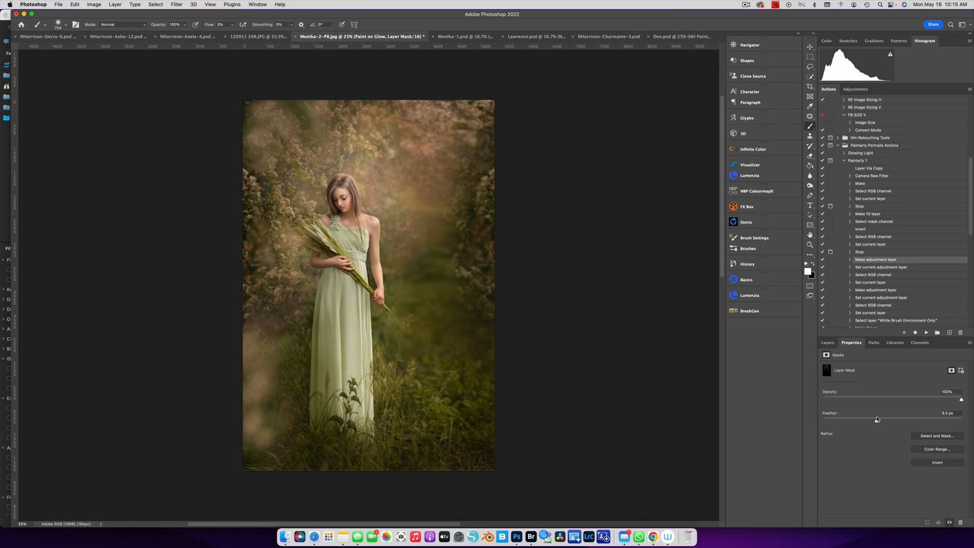
pyautogui.click(828, 343)
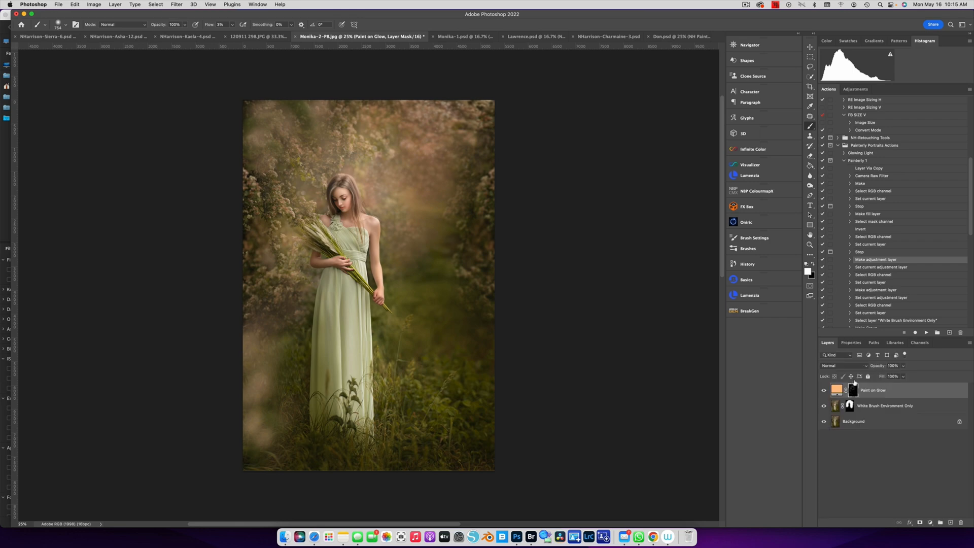
# Play the rest of the Painterly 1 action and hide the Matt and Color Contrast layers
pyautogui.click(927, 333)
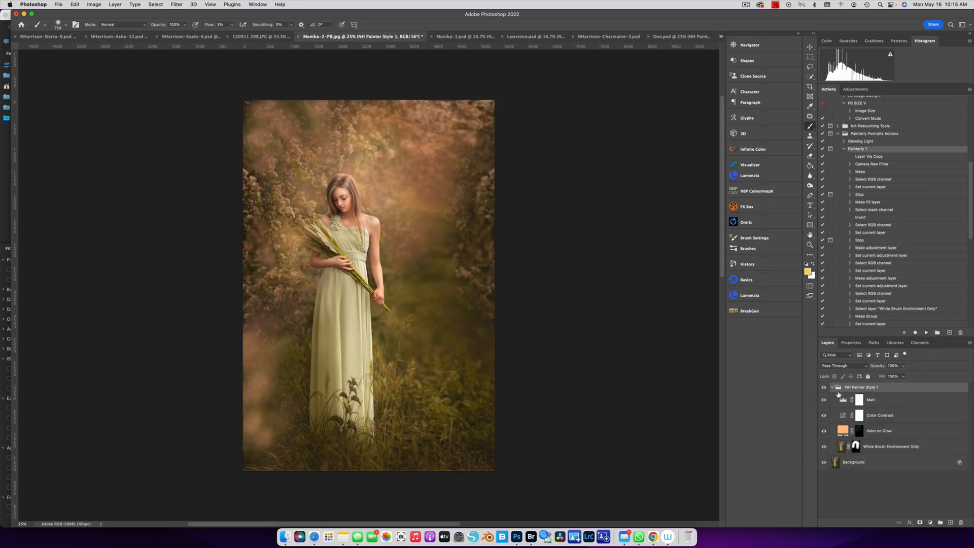
pyautogui.moveTo(824, 400); pyautogui.dragTo(825, 418)
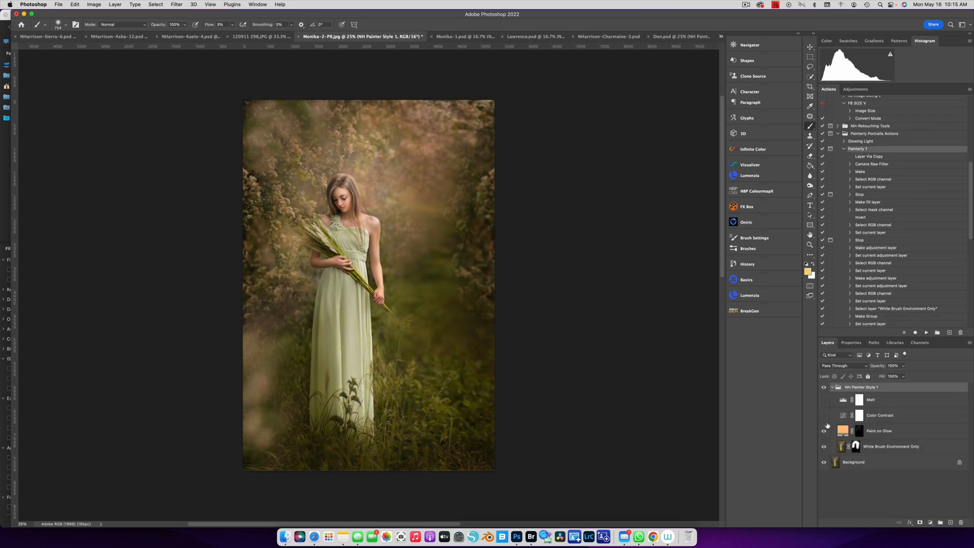
# Show the Color Contrast layer again and set its opacity to 39%
pyautogui.click(824, 415)
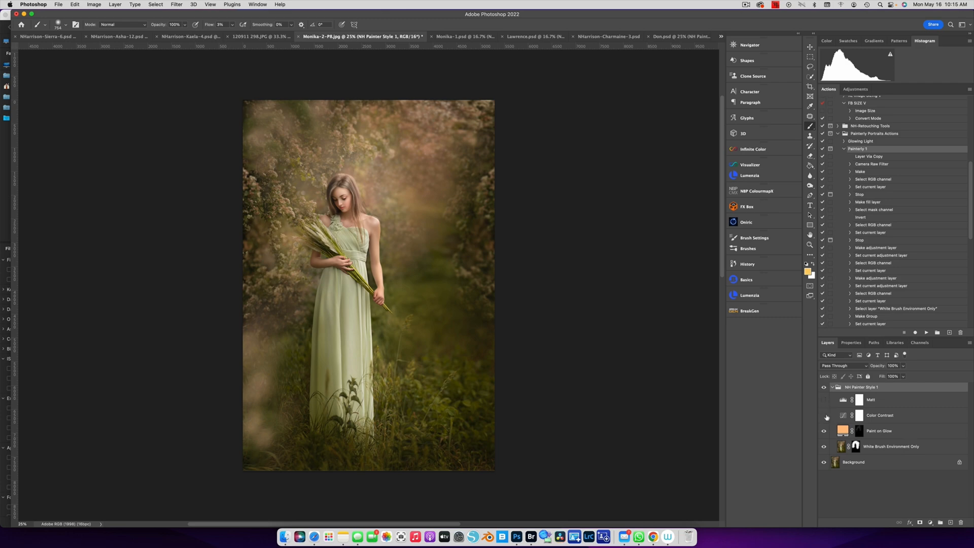
pyautogui.click(889, 419)
pyautogui.click(903, 376)
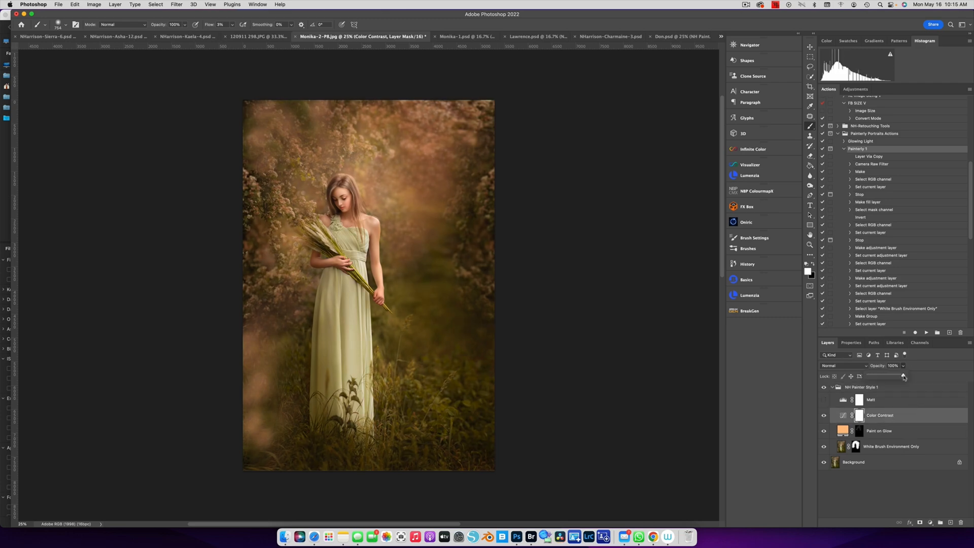
pyautogui.moveTo(904, 377); pyautogui.dragTo(883, 378)
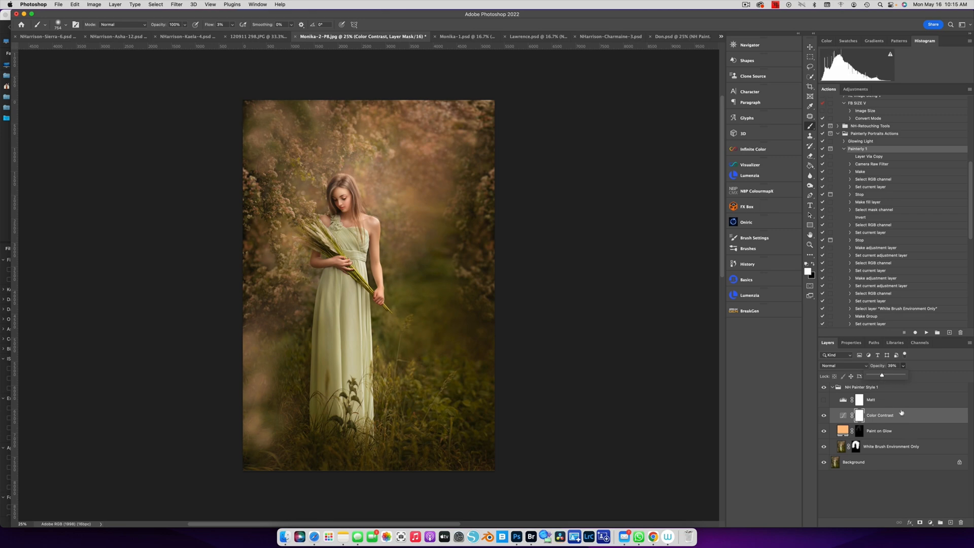
# Show the Matt layer at 48% opacity and collapse the NH Painter Style 1 group
pyautogui.click(825, 401)
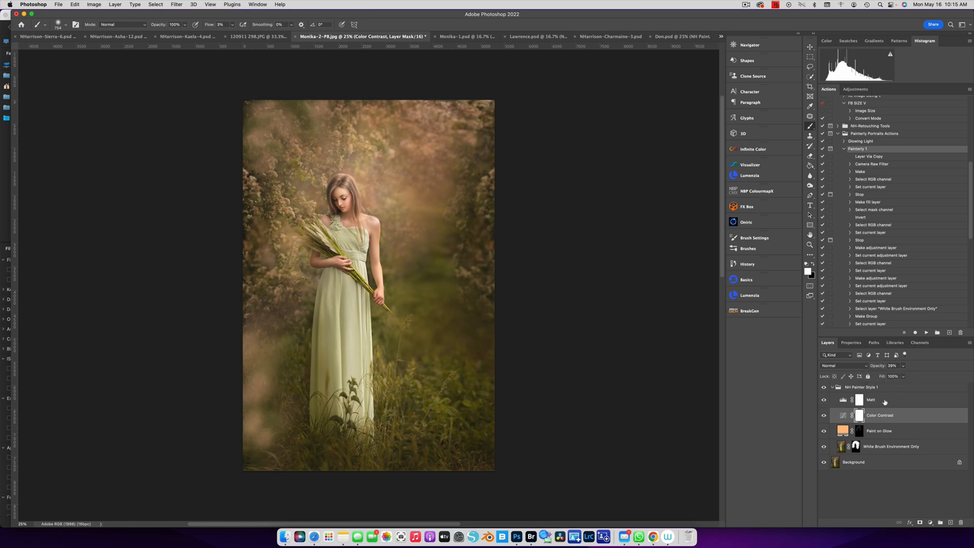
pyautogui.click(886, 402)
pyautogui.click(904, 366)
pyautogui.moveTo(906, 376); pyautogui.dragTo(885, 378)
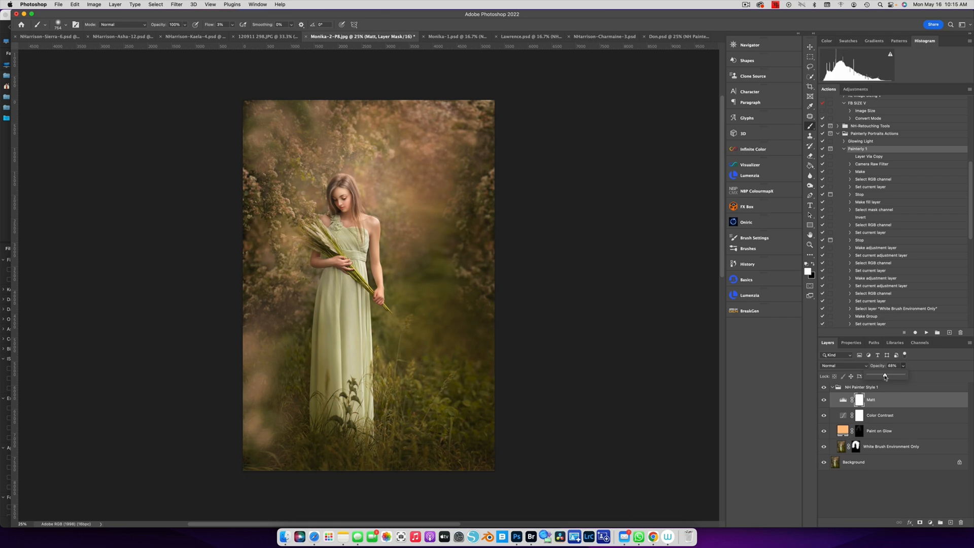
pyautogui.click(833, 388)
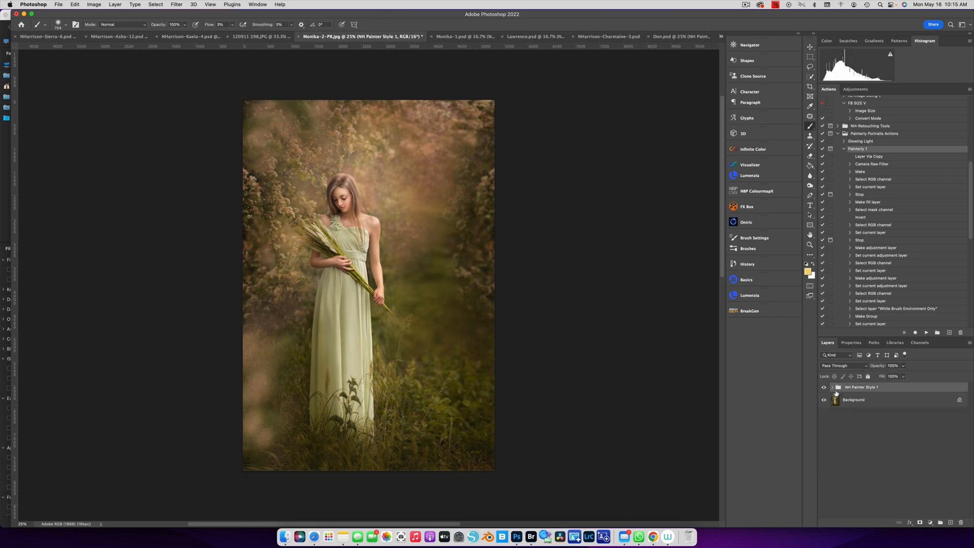
# Compare the image with the NH Painter Style 1 group off and on, and set its Paint on Glow layer to 47% opacity
pyautogui.click(824, 388)
pyautogui.click(824, 387)
pyautogui.click(832, 387)
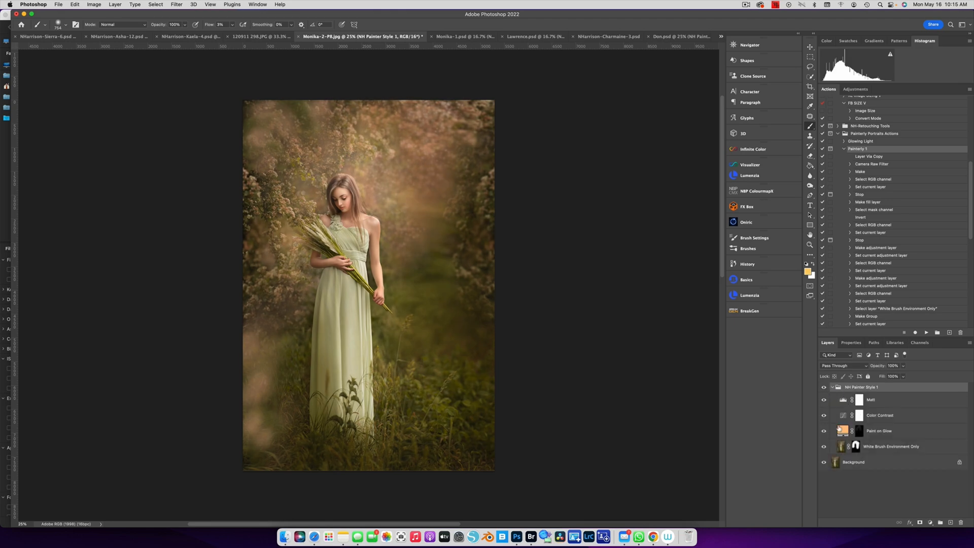
pyautogui.click(889, 432)
pyautogui.click(904, 366)
pyautogui.moveTo(905, 376); pyautogui.dragTo(885, 377)
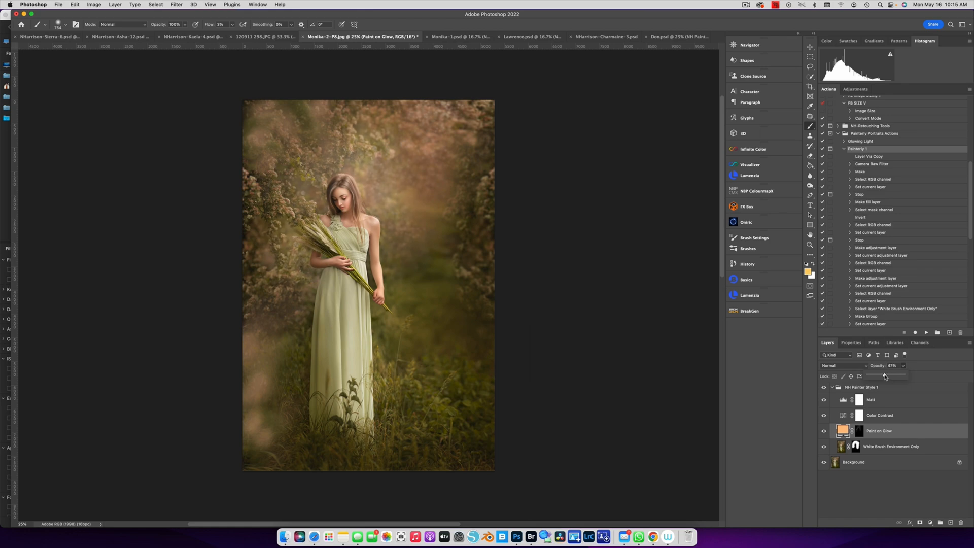
pyautogui.click(832, 387)
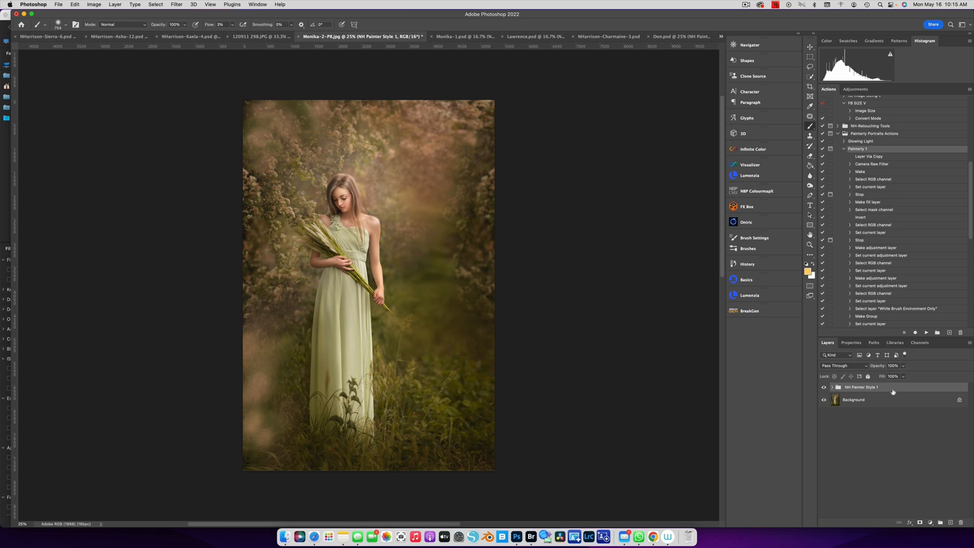
# Delete the NH Painter Style 1 group and run the Painterly 4 action through its stop message
pyautogui.press('Delete')
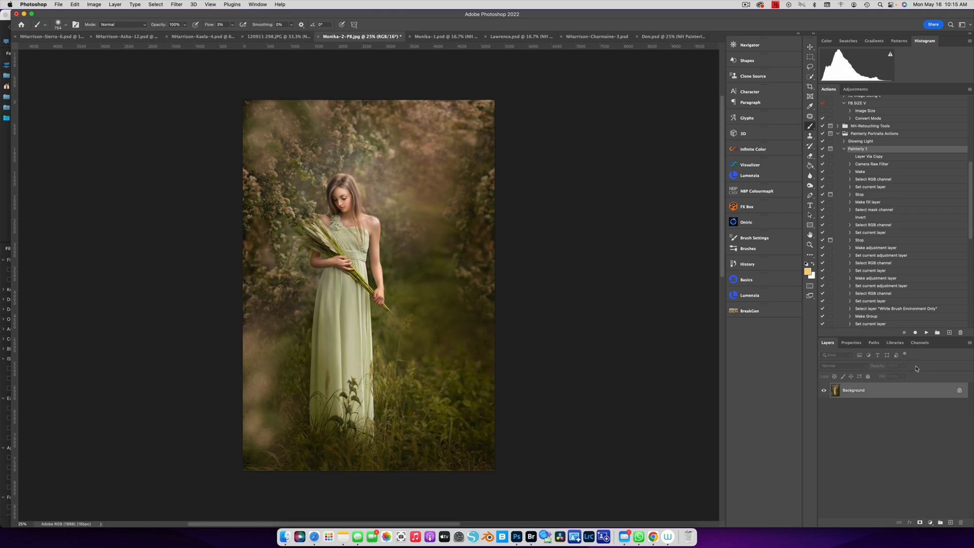
pyautogui.click(844, 149)
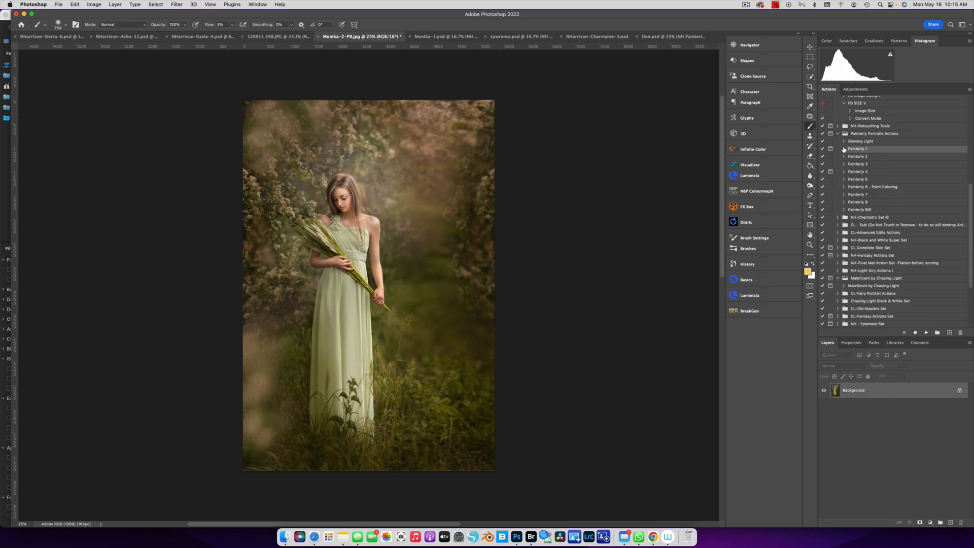
pyautogui.click(881, 173)
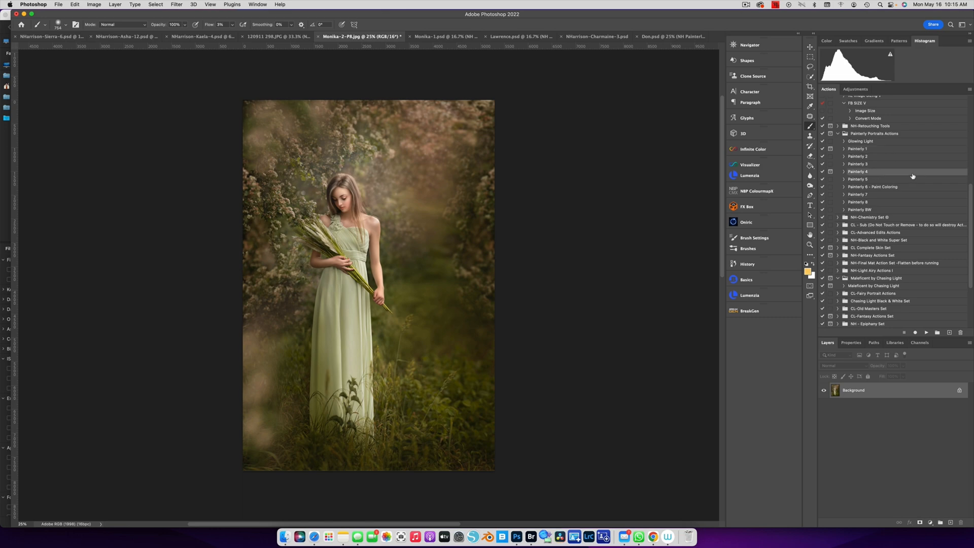
pyautogui.click(927, 332)
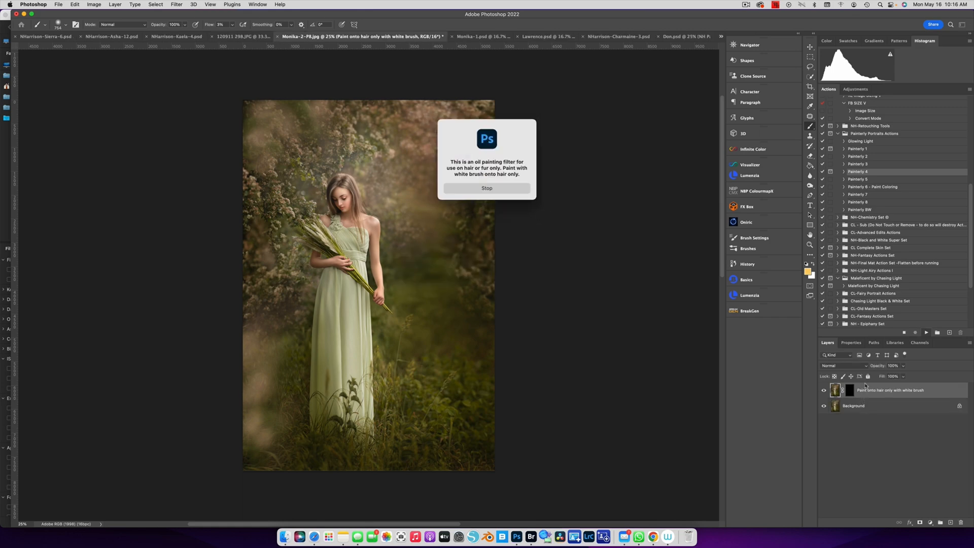
pyautogui.click(530, 192)
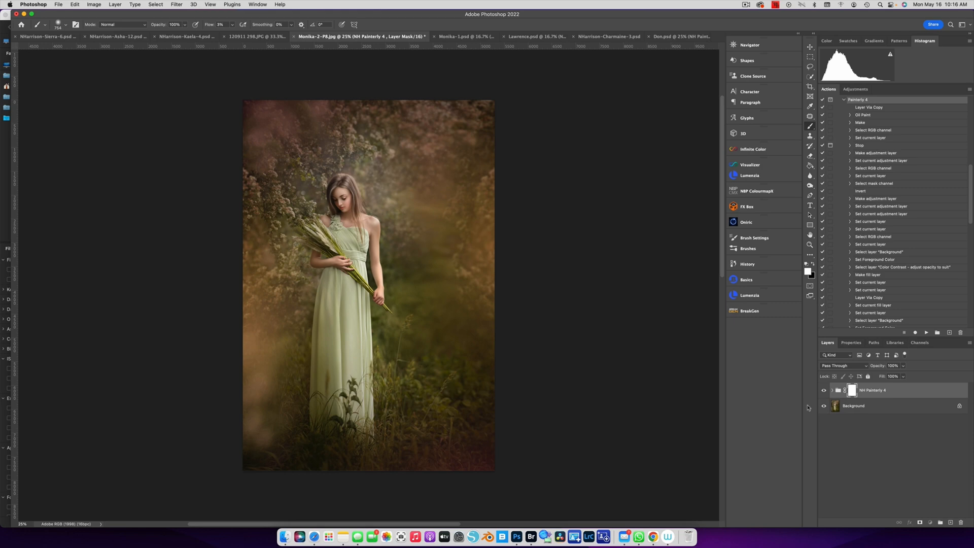
# Expand the NH Painterly 4 group and hide its layers from Vignette down to Paint Contrast where needed
pyautogui.click(832, 390)
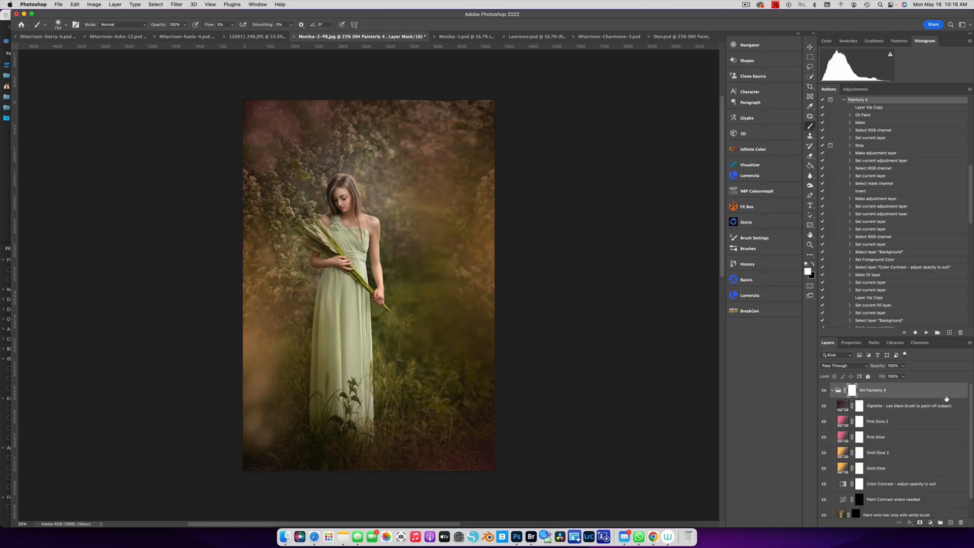
pyautogui.moveTo(847, 337); pyautogui.dragTo(847, 203)
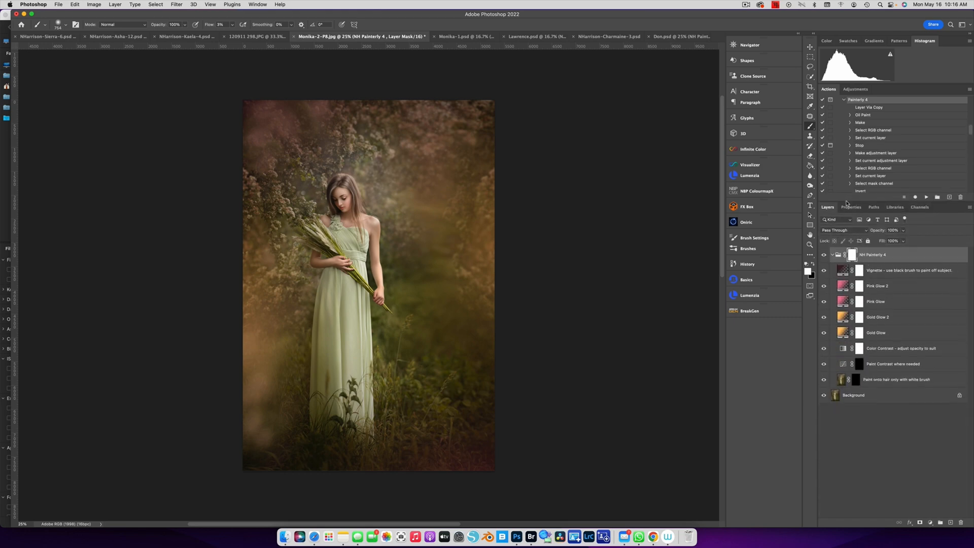
pyautogui.moveTo(824, 270); pyautogui.dragTo(828, 361)
pyautogui.click(826, 364)
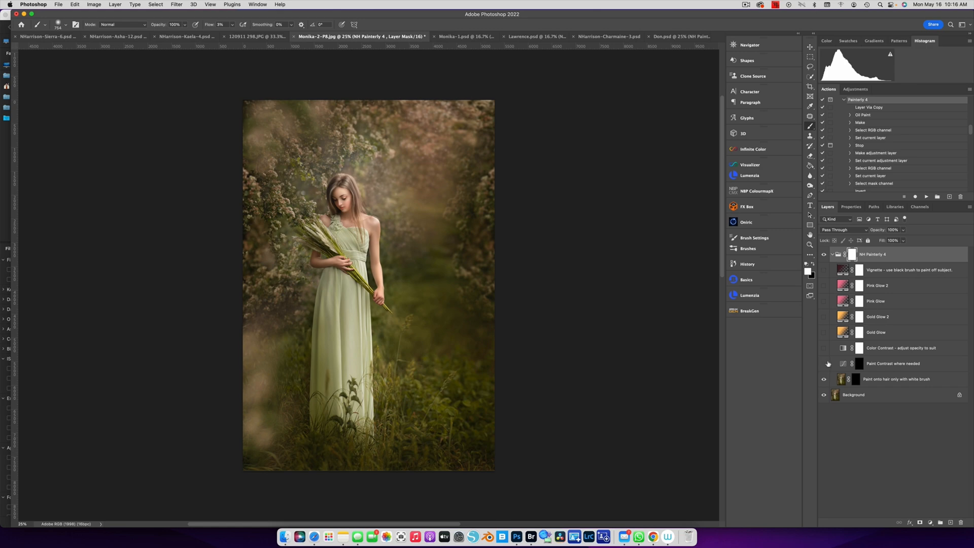
# Show the Paint Contrast where needed layer and paint its mask over the subject with a white brush at 45% flow
pyautogui.click(825, 363)
pyautogui.click(860, 364)
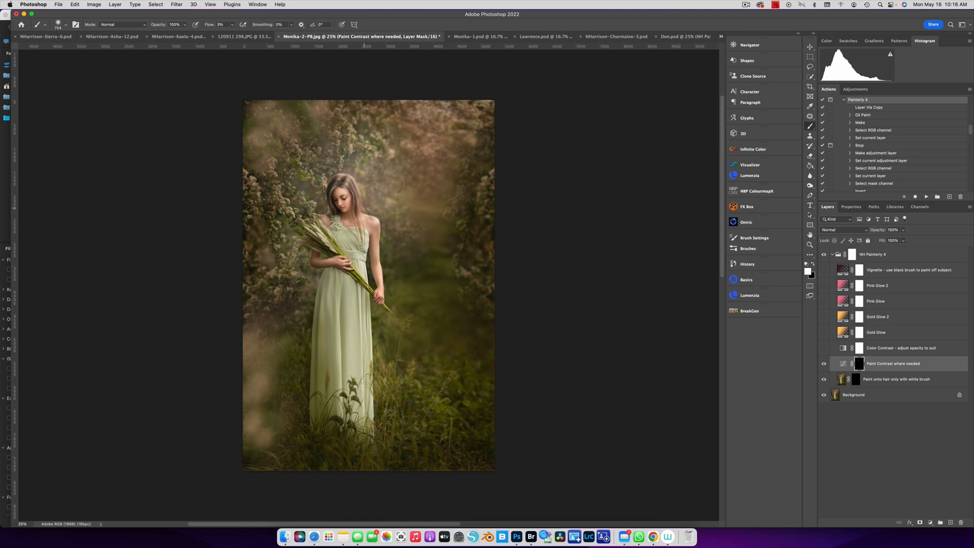
pyautogui.moveTo(232, 26); pyautogui.dragTo(247, 36)
# Compare the image with the Color Contrast layer on and off, leave it visible and set its opacity to 30%
pyautogui.click(826, 350)
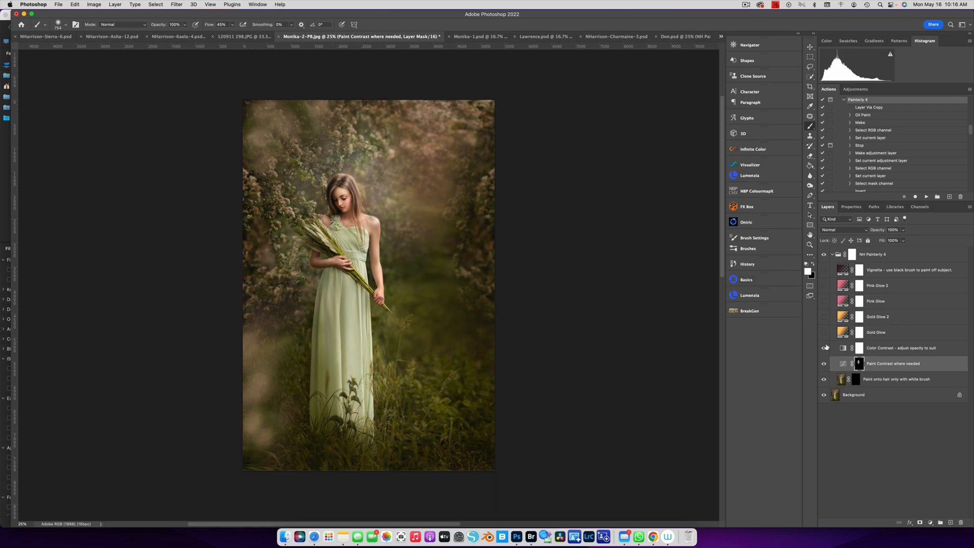
pyautogui.click(826, 348)
pyautogui.click(827, 347)
pyautogui.click(826, 349)
pyautogui.click(826, 348)
pyautogui.click(898, 350)
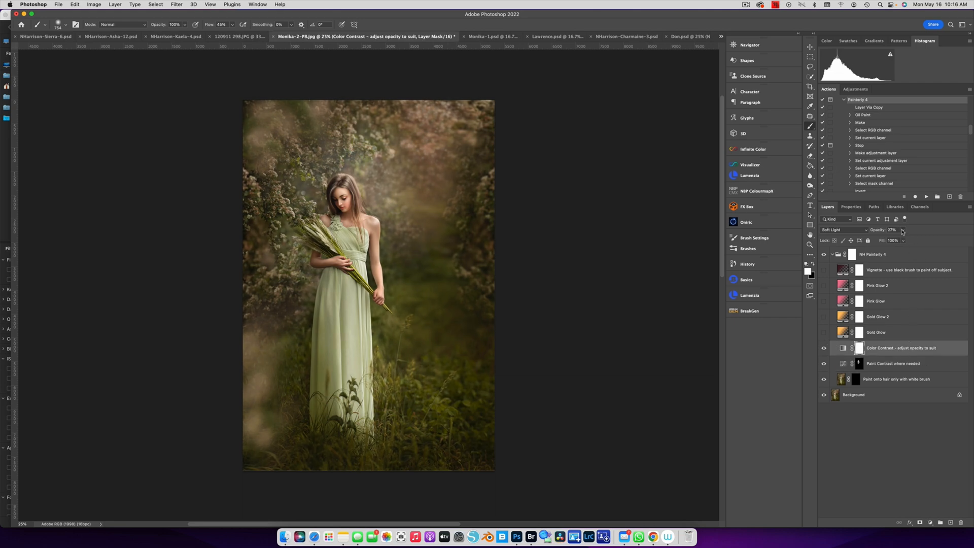
pyautogui.click(902, 231)
pyautogui.moveTo(903, 242); pyautogui.dragTo(901, 241)
# Show the Gold Glow layer and set its opacity to 53%
pyautogui.click(824, 332)
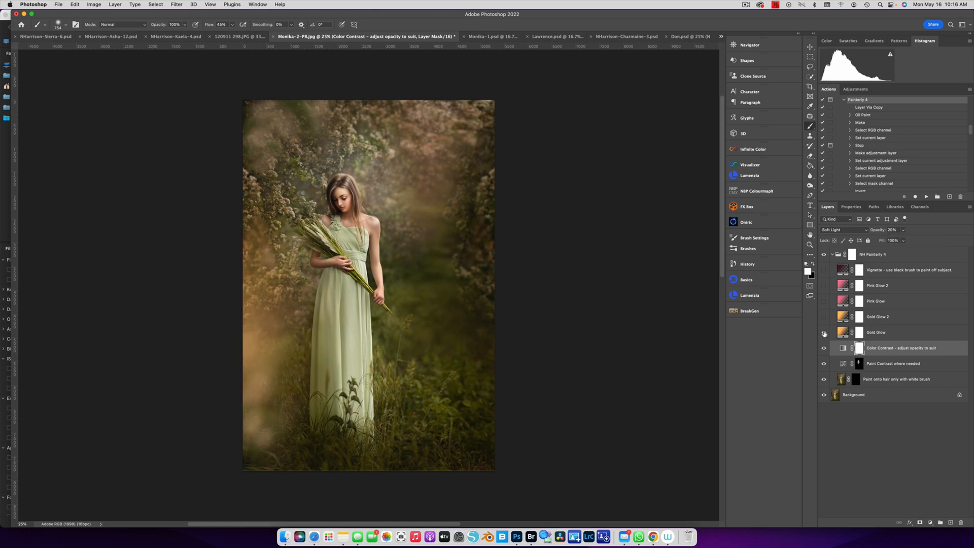
pyautogui.click(845, 333)
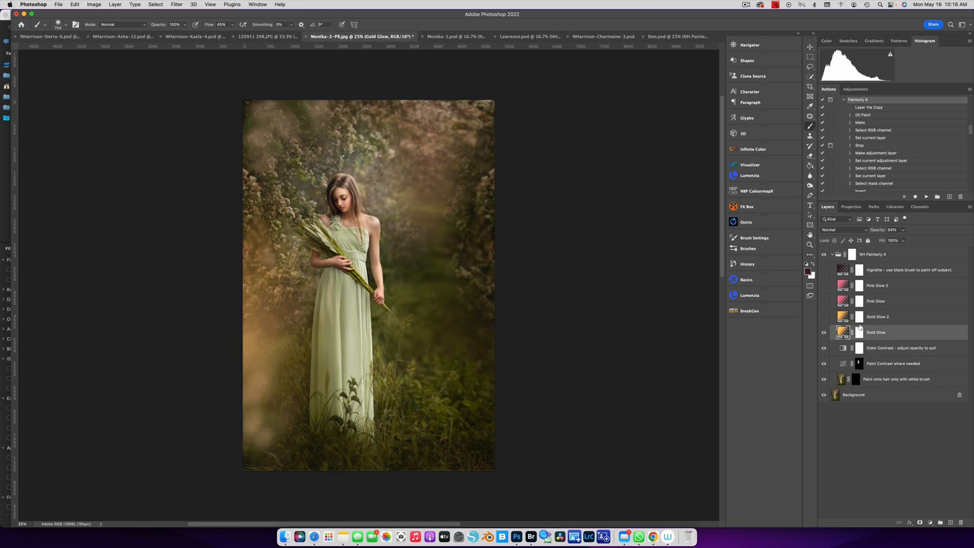
pyautogui.click(904, 230)
pyautogui.moveTo(904, 242); pyautogui.dragTo(902, 242)
# Show the Gold Glow 2 layer and set its opacity to 37%
pyautogui.click(825, 317)
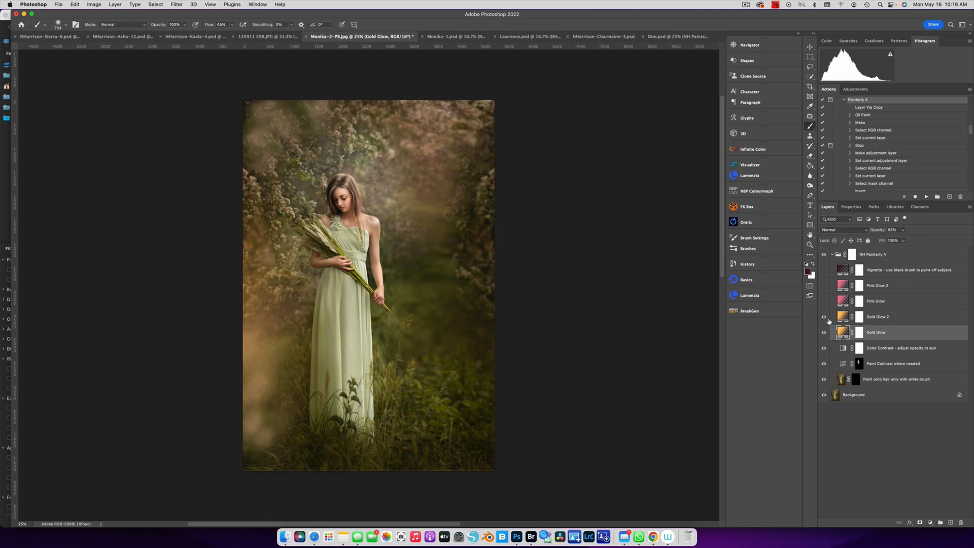
pyautogui.click(846, 318)
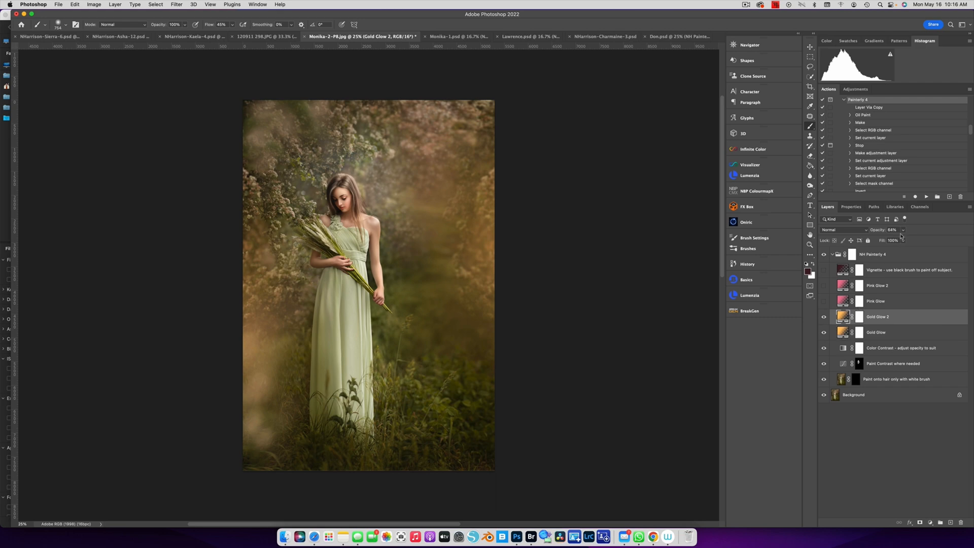
pyautogui.click(903, 230)
pyautogui.moveTo(904, 240); pyautogui.dragTo(895, 240)
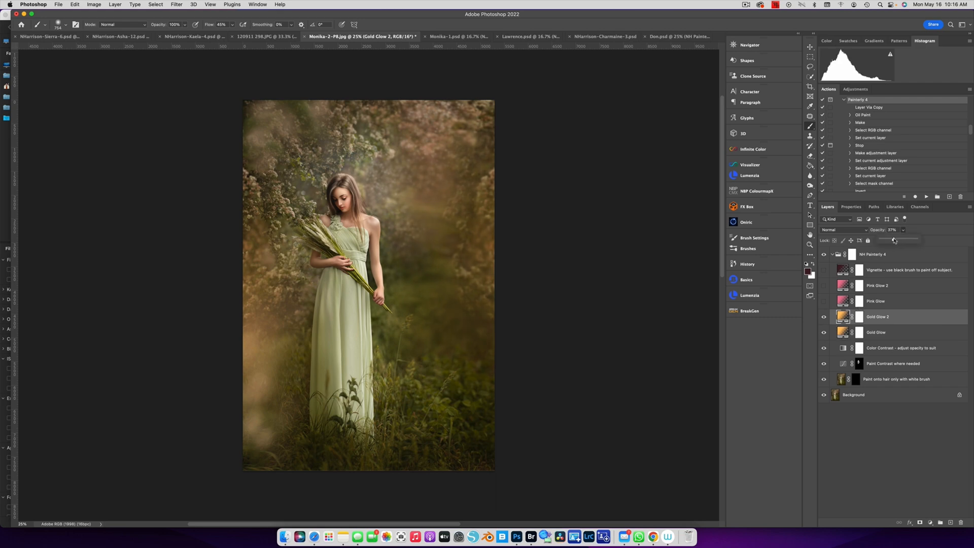
# Show the Pink Glow and Pink Glow 2 layers, and turn on the Vignette layer after comparing its effect
pyautogui.click(824, 301)
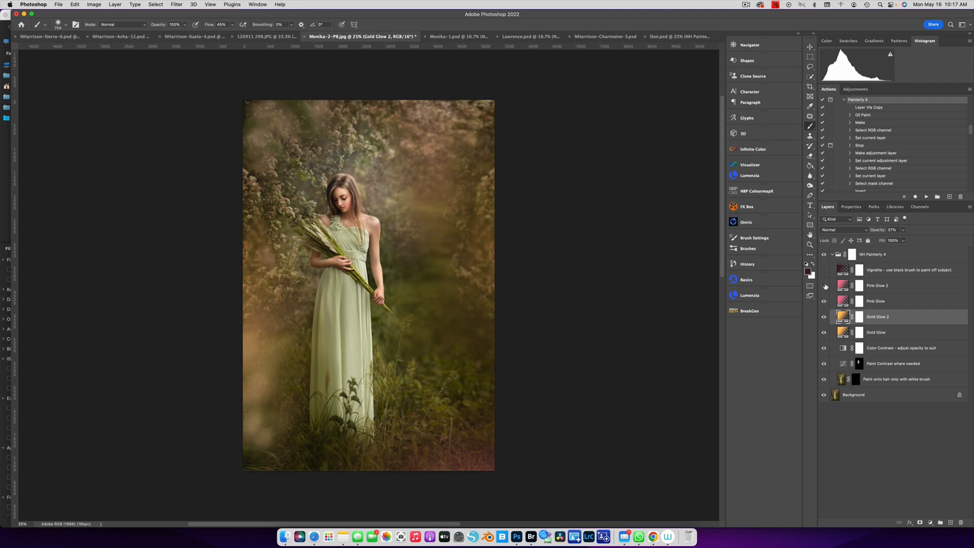
pyautogui.click(825, 285)
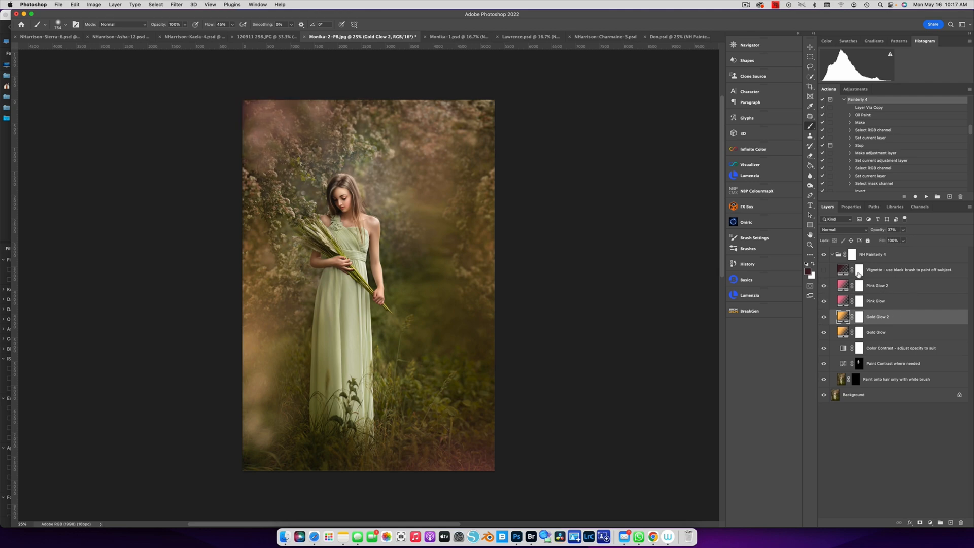
pyautogui.click(825, 270)
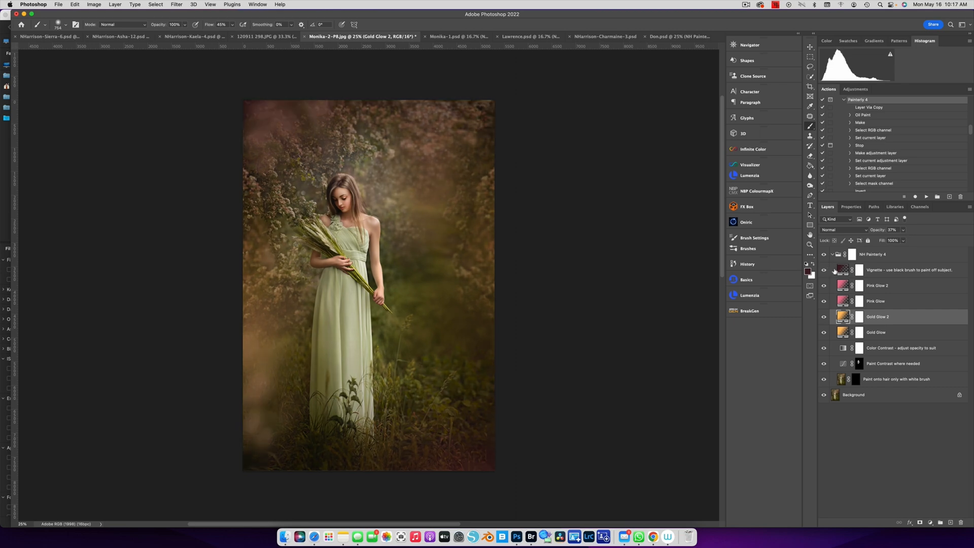
pyautogui.click(825, 270)
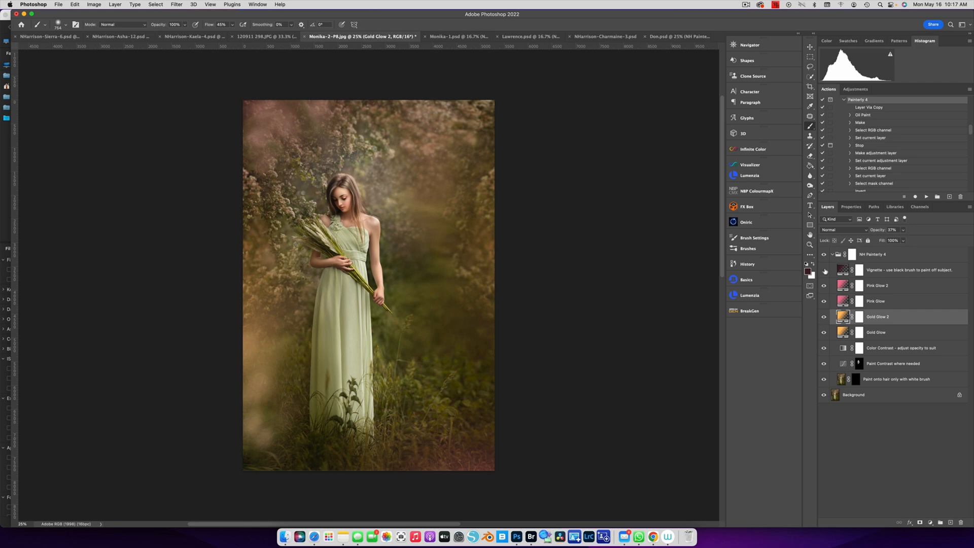
pyautogui.click(825, 270)
# Select the Vignette layer and adjust its opacity to 77%
pyautogui.click(903, 230)
pyautogui.moveTo(903, 240); pyautogui.dragTo(895, 239)
pyautogui.click(886, 271)
pyautogui.click(904, 230)
# Paint on the Vignette layer's mask with a larger black brush to remove the vignette from the subject
pyautogui.click(859, 270)
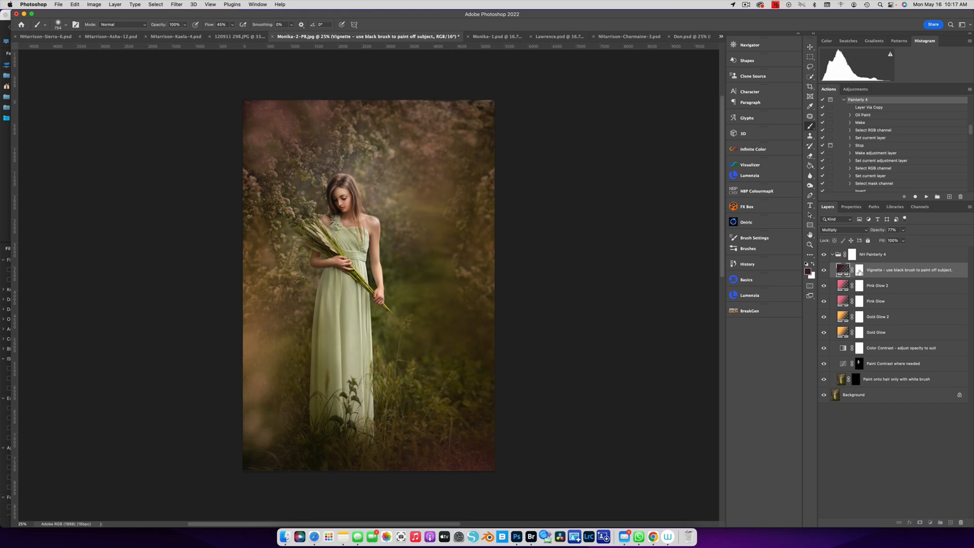
pyautogui.press('x')
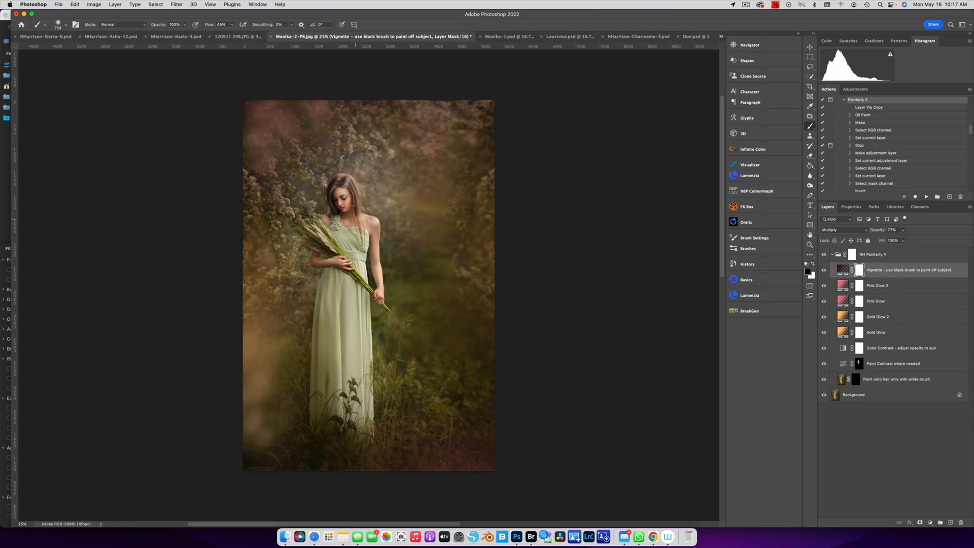
pyautogui.moveTo(354, 213)
pyautogui.mouseDown()
pyautogui.moveTo(372, 211)
pyautogui.moveTo(337, 176)
pyautogui.mouseUp()
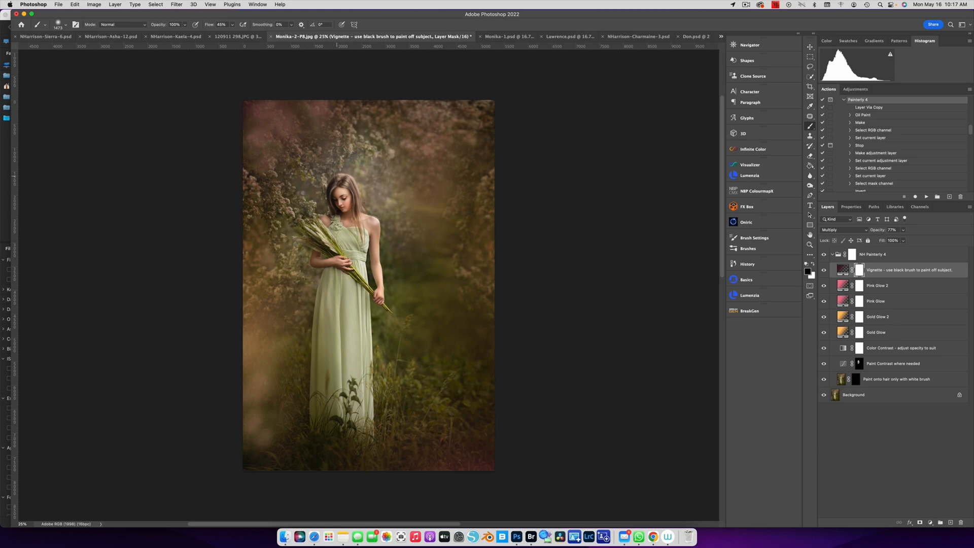
pyautogui.moveTo(340, 243); pyautogui.dragTo(304, 235)
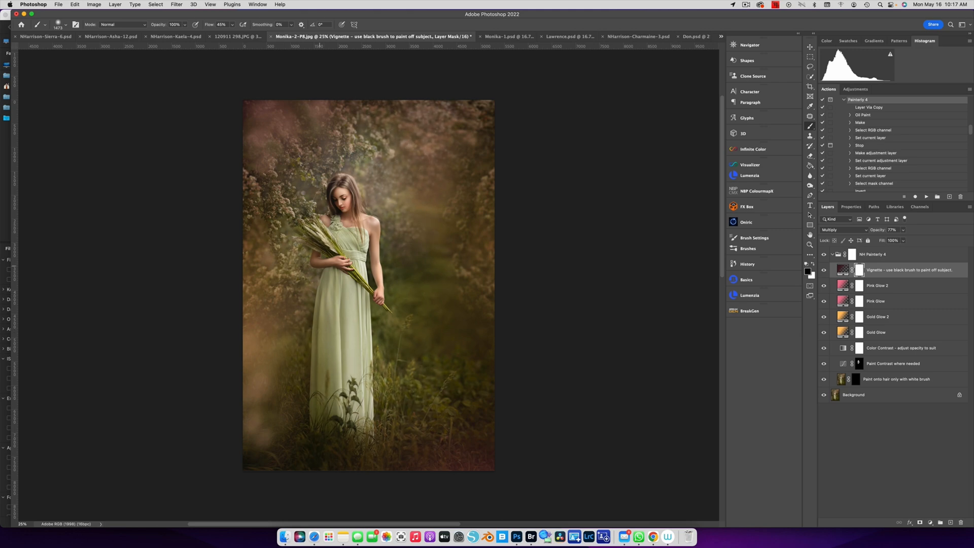
# Collapse the NH Painterly 4 group, set its opacity to 68% and compare the image with the group off and on
pyautogui.click(833, 255)
pyautogui.click(825, 255)
pyautogui.click(825, 255)
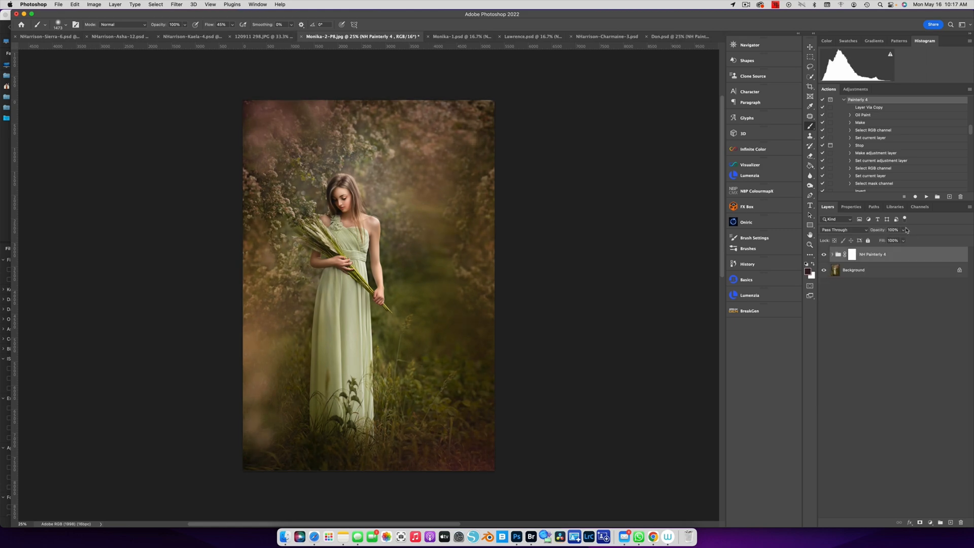
pyautogui.moveTo(906, 230); pyautogui.dragTo(898, 240)
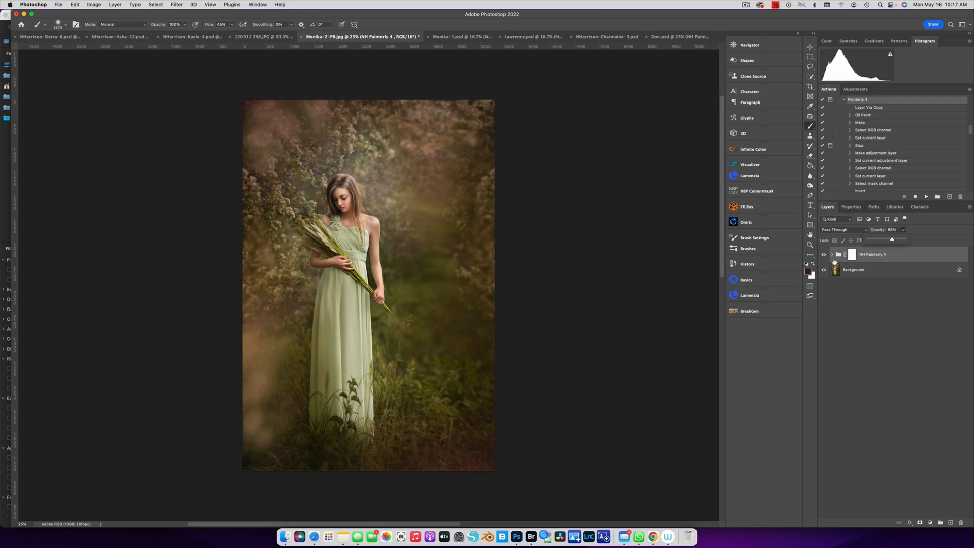
pyautogui.click(825, 254)
pyautogui.click(825, 254)
# Switch to the portrait of the woman in the floral dress and compare it with the NH Painterly 4 group off and on
pyautogui.click(460, 37)
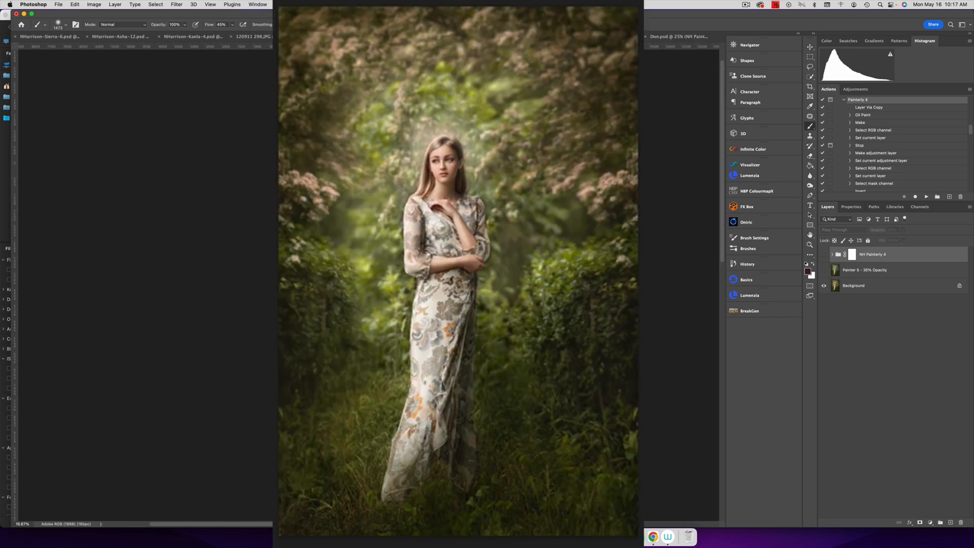
pyautogui.click(825, 255)
pyautogui.click(825, 254)
pyautogui.click(824, 254)
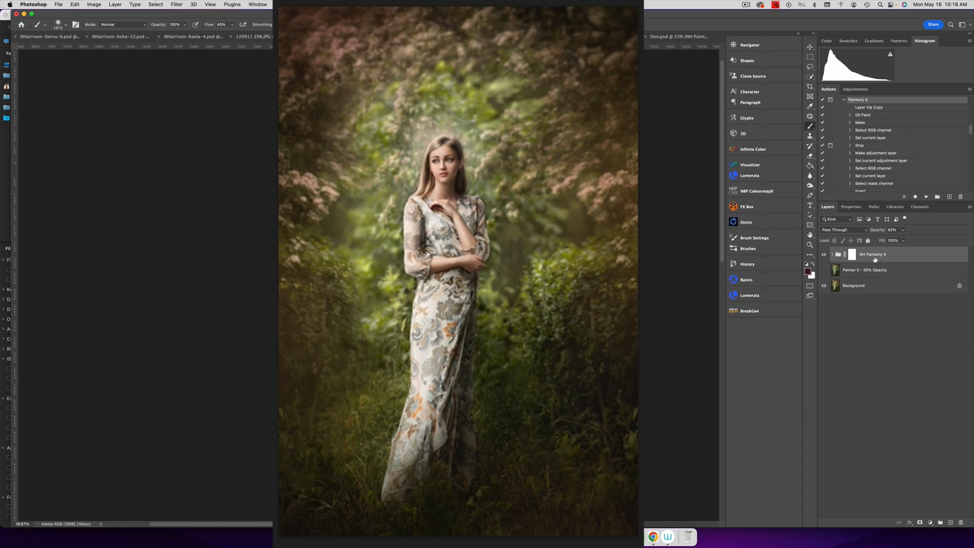
# Delete the NH Painterly 4 group, preview the Painter 5 layer off and on, and delete that layer too
pyautogui.press('Delete')
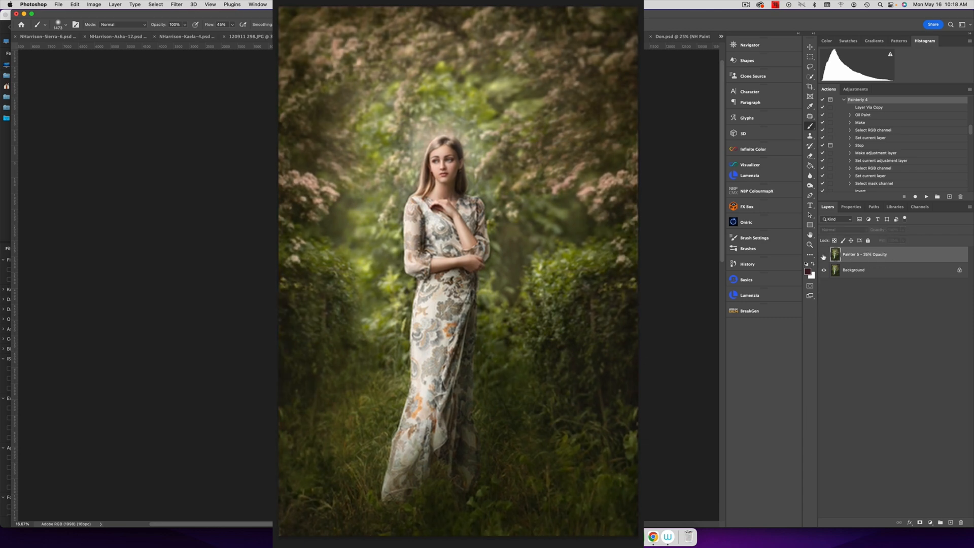
pyautogui.click(828, 255)
pyautogui.click(825, 255)
pyautogui.click(825, 254)
pyautogui.click(825, 255)
pyautogui.press('Delete')
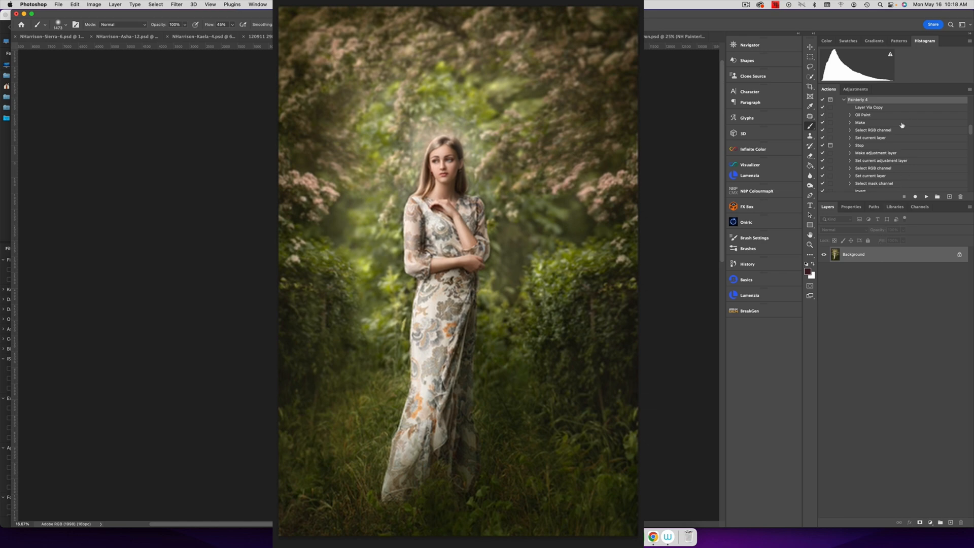
# Run the Painterly 5 action and hide the layers of its group from Final matt down to Evening Light
pyautogui.click(844, 100)
pyautogui.click(858, 107)
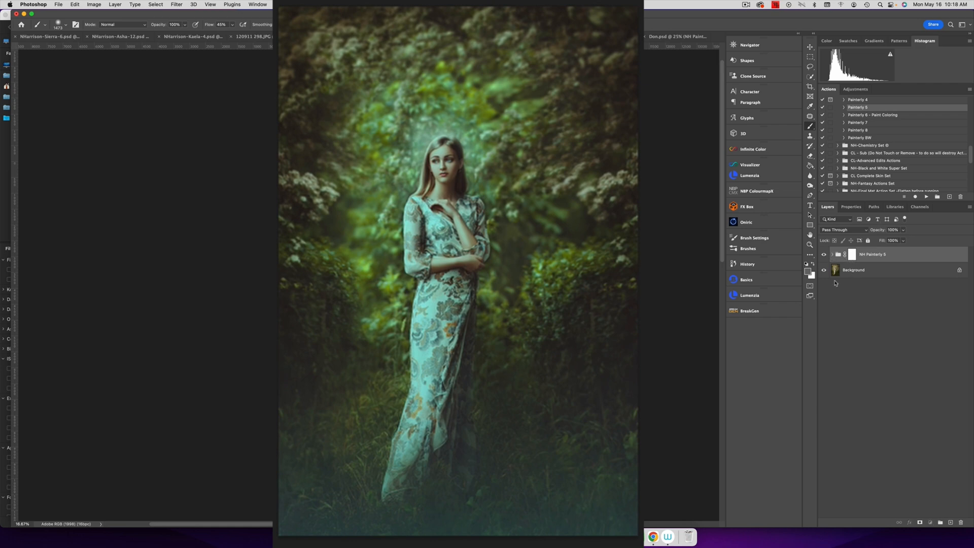
pyautogui.click(833, 254)
pyautogui.moveTo(824, 271); pyautogui.dragTo(824, 333)
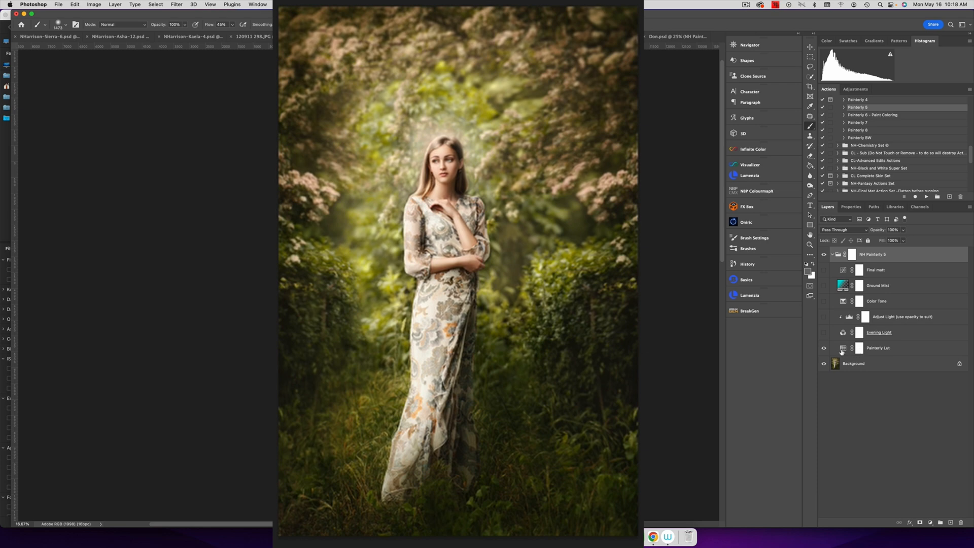
# Preview the Painterly Lut layer off and on, and set its opacity to 15%
pyautogui.click(824, 350)
pyautogui.click(824, 350)
pyautogui.click(896, 349)
pyautogui.moveTo(905, 231); pyautogui.dragTo(896, 246)
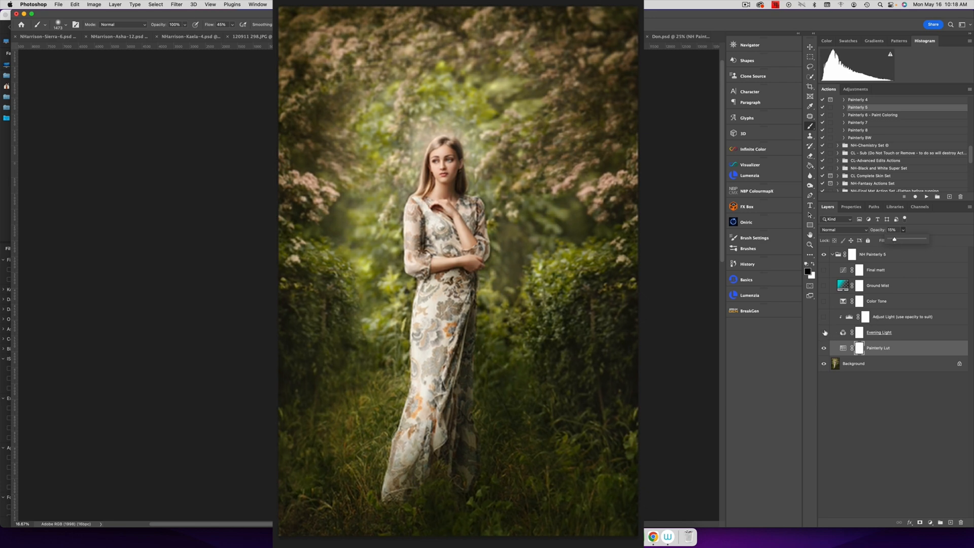
# Show the Evening Light and Adjust Light layers, set Adjust Light's input levels to midtone 0.71 and white 223, and fine-tune its output levels
pyautogui.click(825, 332)
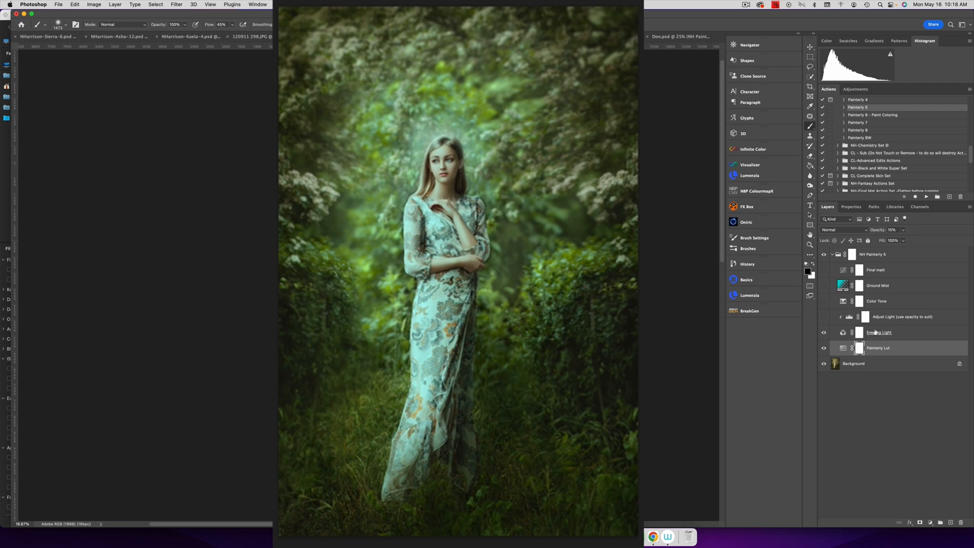
pyautogui.click(824, 317)
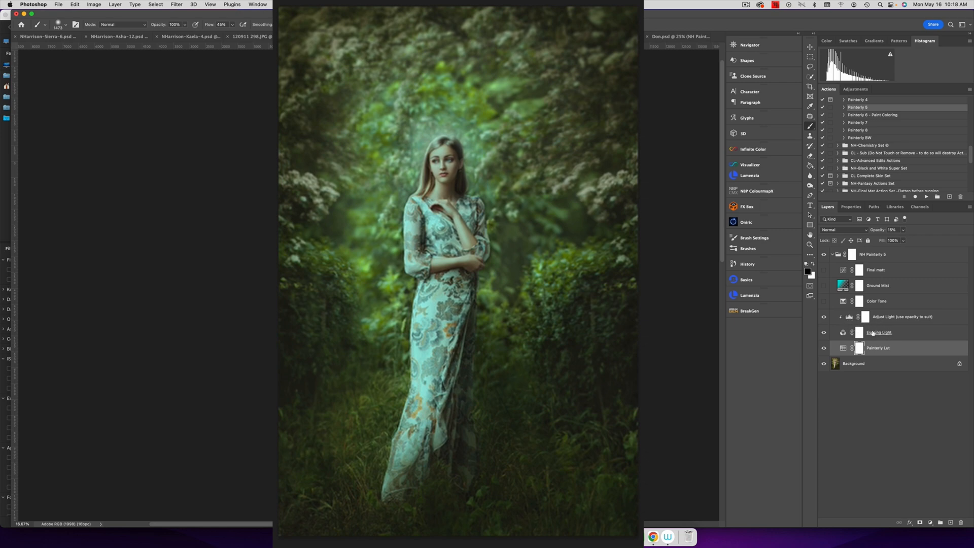
pyautogui.doubleClick(850, 318)
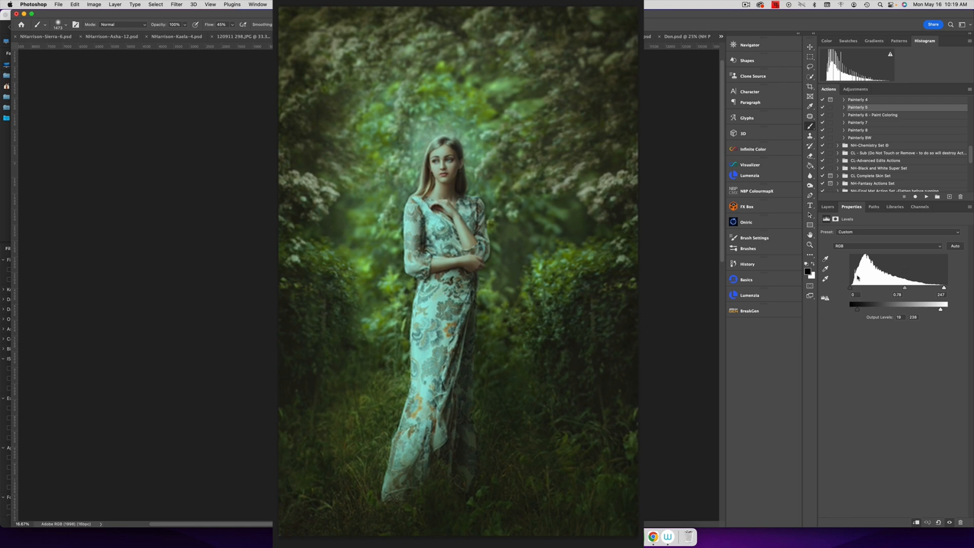
pyautogui.moveTo(945, 287); pyautogui.dragTo(903, 288)
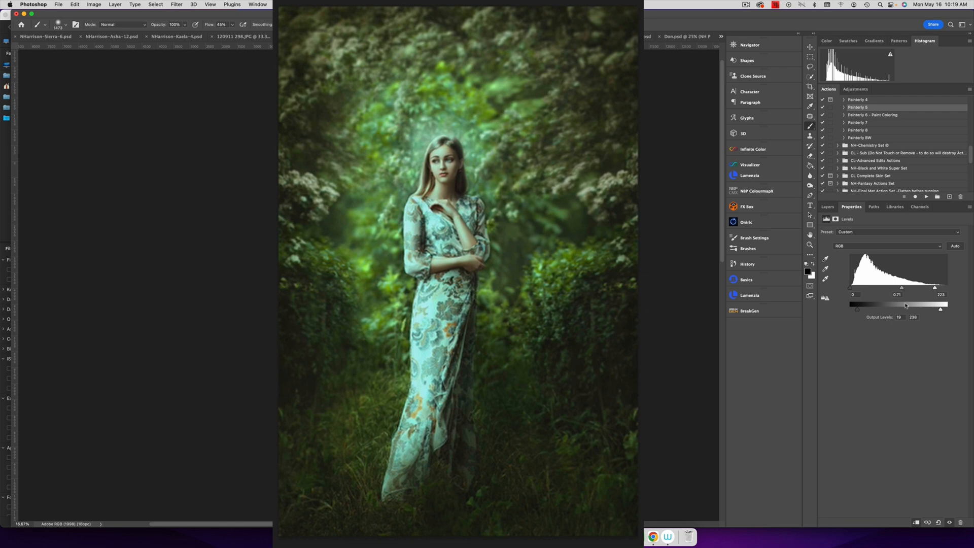
pyautogui.moveTo(942, 311); pyautogui.dragTo(942, 310)
pyautogui.moveTo(857, 310); pyautogui.dragTo(860, 311)
pyautogui.click(828, 207)
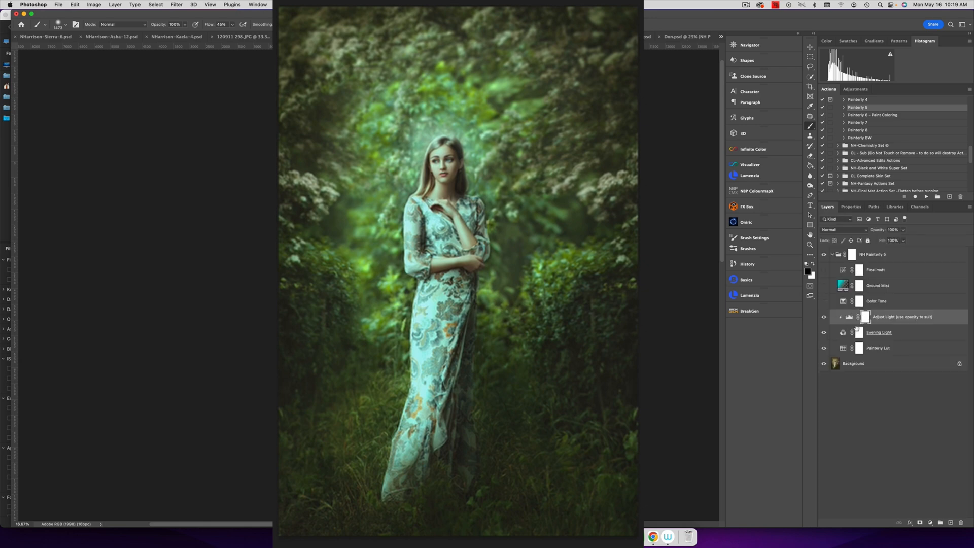
# Preview the Evening Light layer off and on, and show the Color Tone layer at 71% opacity
pyautogui.click(825, 333)
pyautogui.click(824, 333)
pyautogui.click(824, 302)
pyautogui.click(881, 301)
pyautogui.click(904, 230)
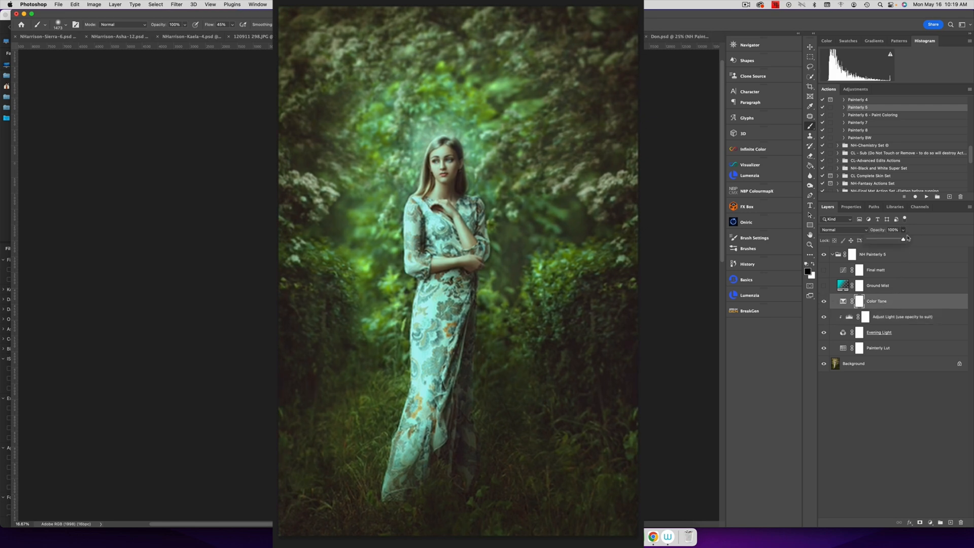
pyautogui.moveTo(905, 240); pyautogui.dragTo(893, 241)
# Show the Ground Mist layer and recolor the teal stop of its gradient to dark grey-teal #232c2c
pyautogui.click(824, 286)
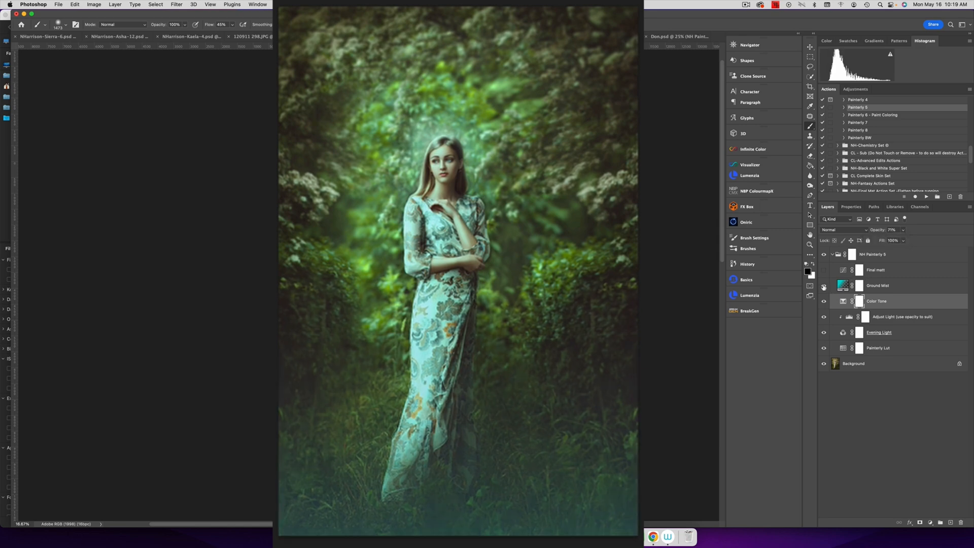
pyautogui.click(900, 287)
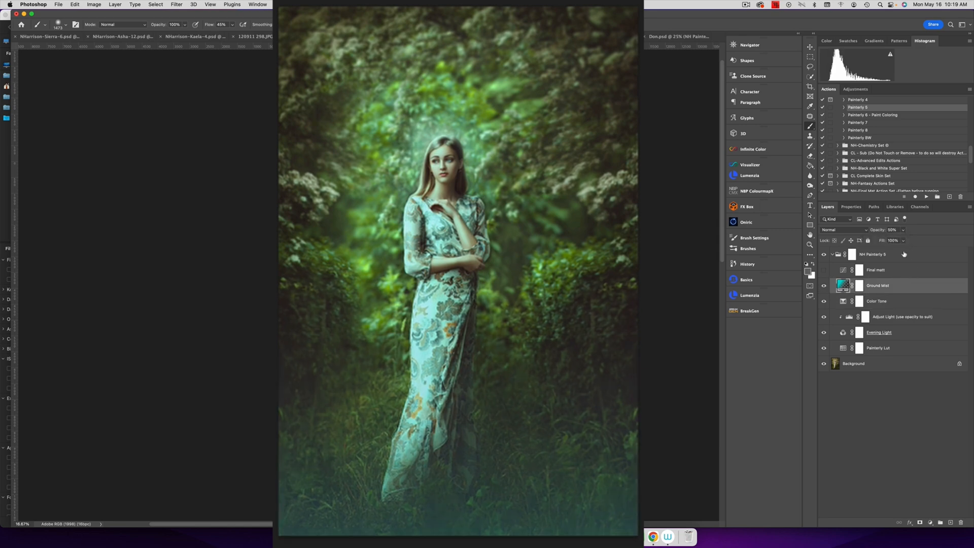
pyautogui.doubleClick(844, 286)
pyautogui.click(728, 301)
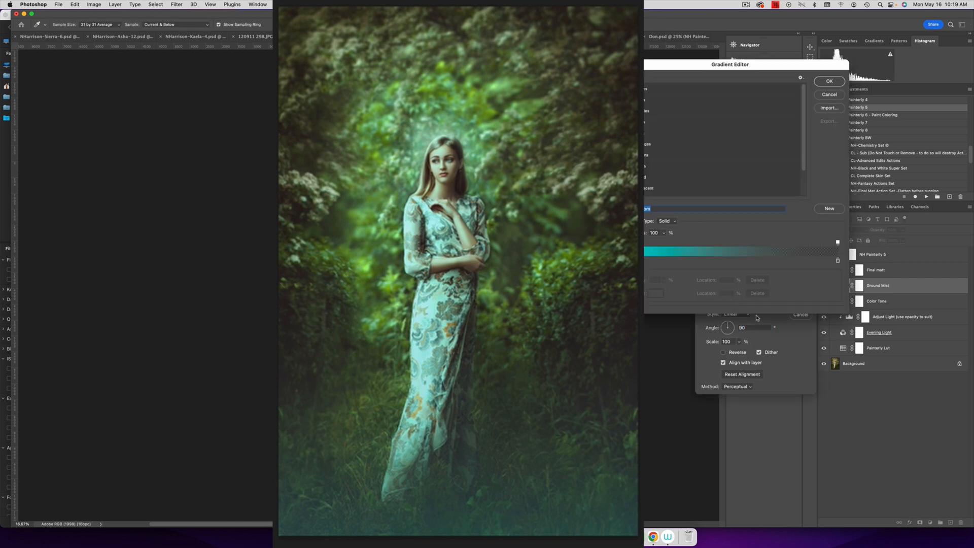
pyautogui.click(622, 261)
pyautogui.click(655, 293)
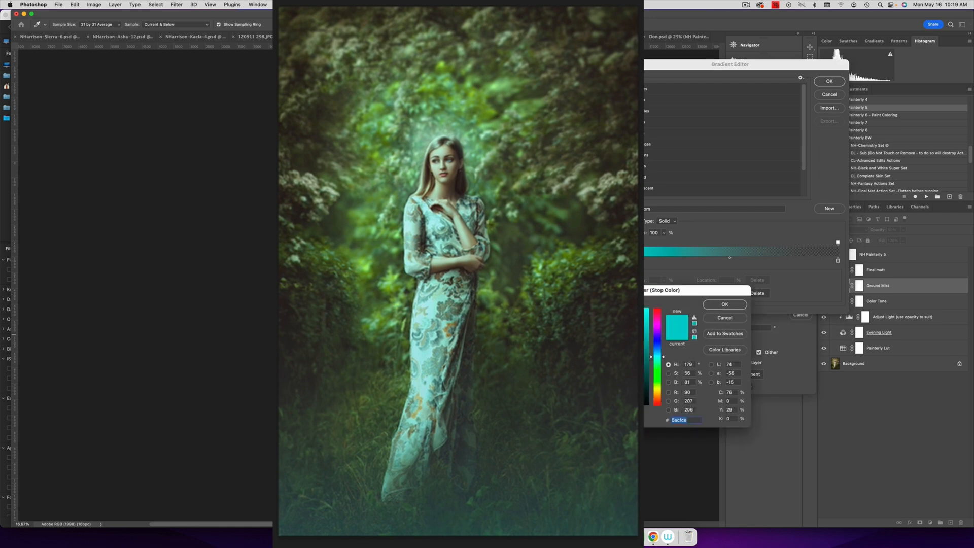
pyautogui.click(559, 384)
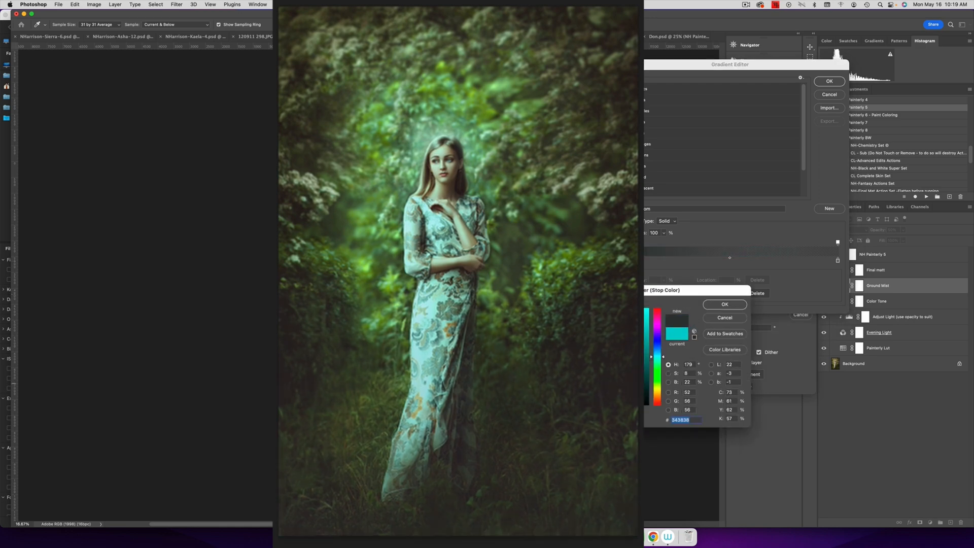
pyautogui.click(570, 368)
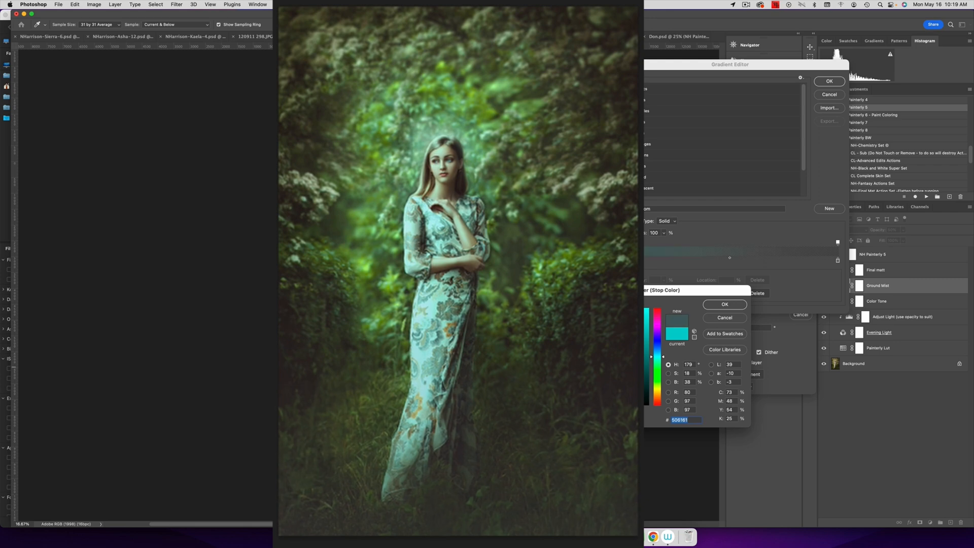
pyautogui.click(571, 389)
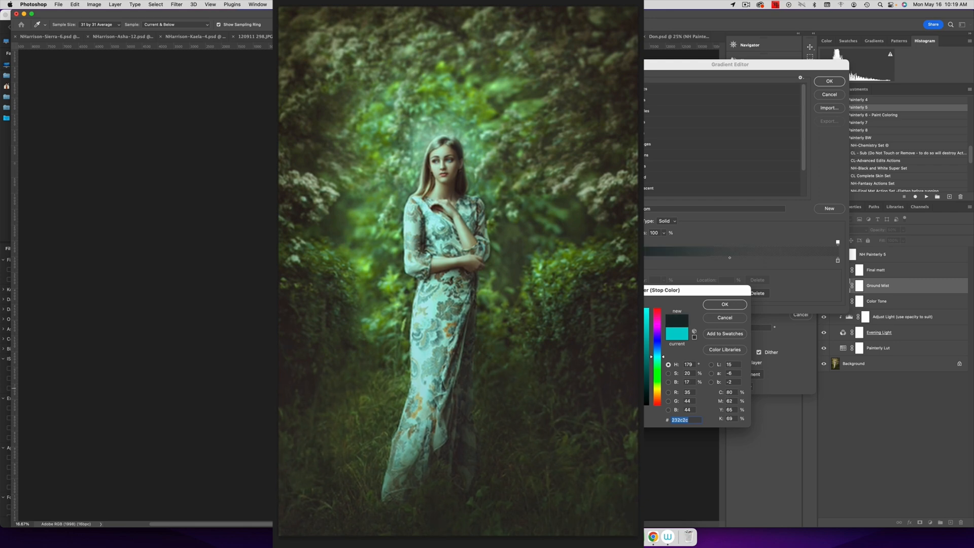
pyautogui.click(725, 304)
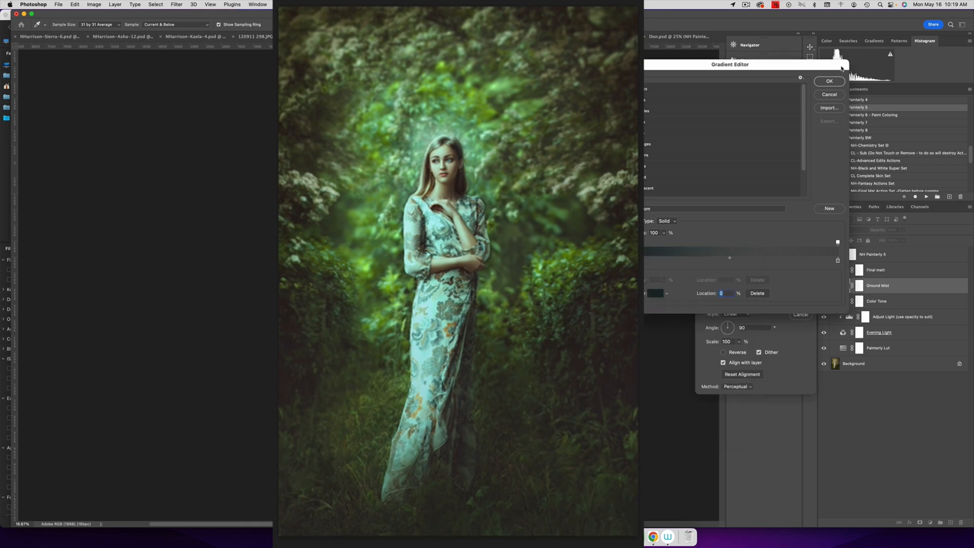
pyautogui.click(829, 81)
pyautogui.click(801, 301)
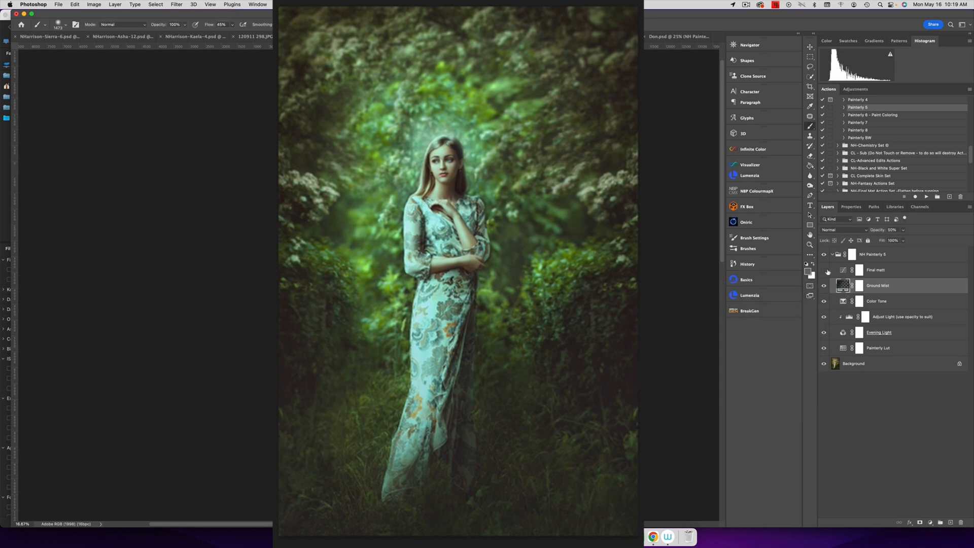
# Show the Final matt layer and set its opacity to 45%
pyautogui.click(824, 270)
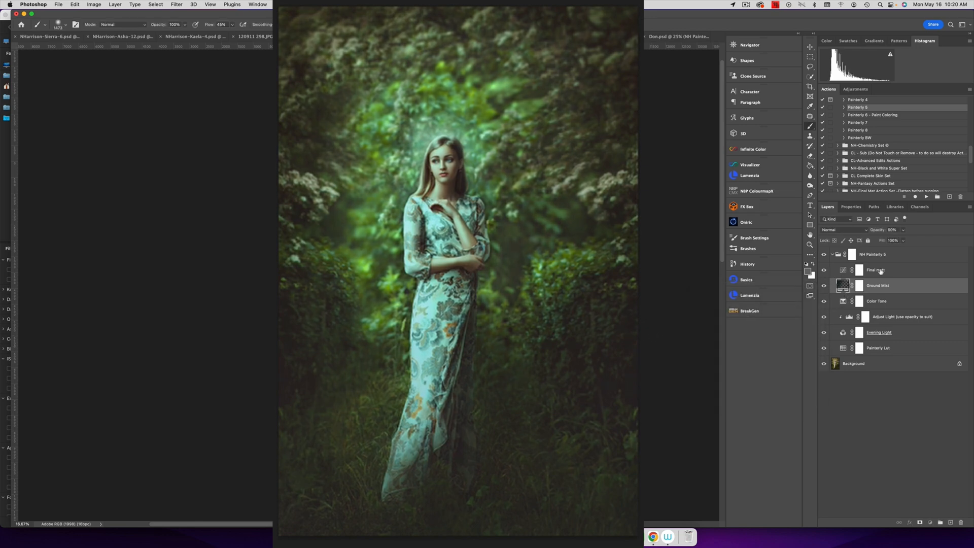
pyautogui.click(878, 270)
pyautogui.click(903, 241)
pyautogui.moveTo(903, 241); pyautogui.dragTo(885, 242)
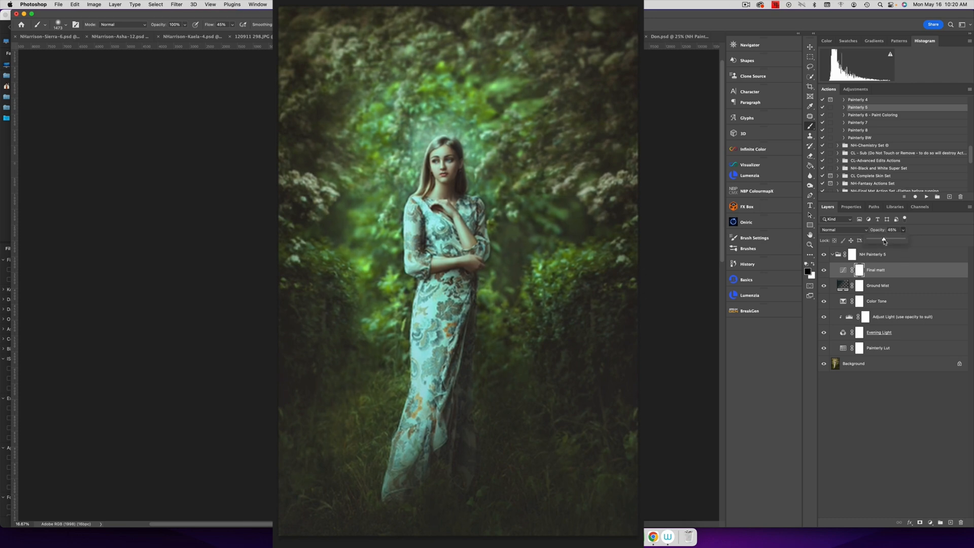
# Paint on the Final matt layer's mask with black over the woman's face and shoulders
pyautogui.click(858, 274)
pyautogui.moveTo(477, 179); pyautogui.dragTo(406, 193)
pyautogui.moveTo(440, 172); pyautogui.dragTo(447, 184)
# Collapse the NH Painterly 5 group and compare the image with the group off and on
pyautogui.click(833, 254)
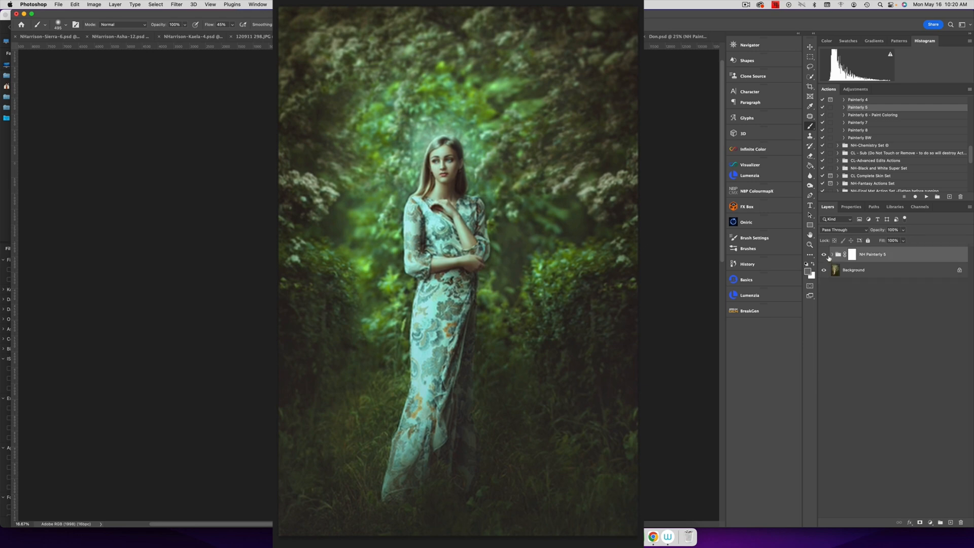
pyautogui.click(824, 255)
pyautogui.click(824, 256)
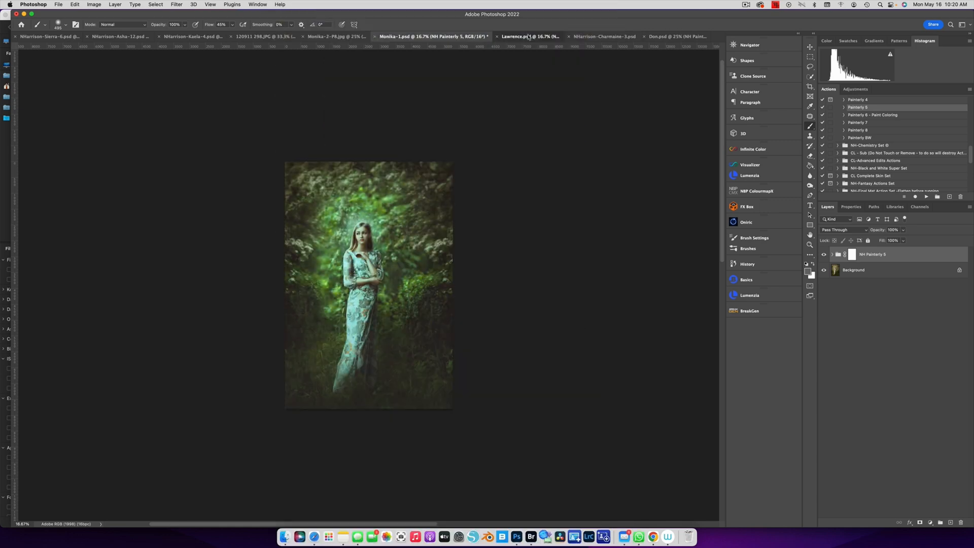
# Preview the NH Painterly BW group on the beach portrait and the NH Painter 8 group on the portrait of the winged girl
pyautogui.click(540, 38)
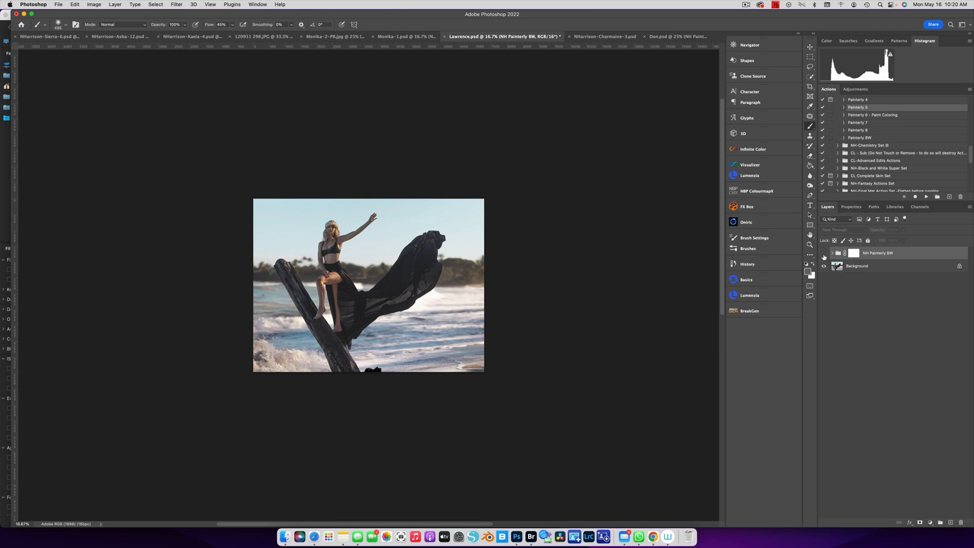
pyautogui.click(825, 253)
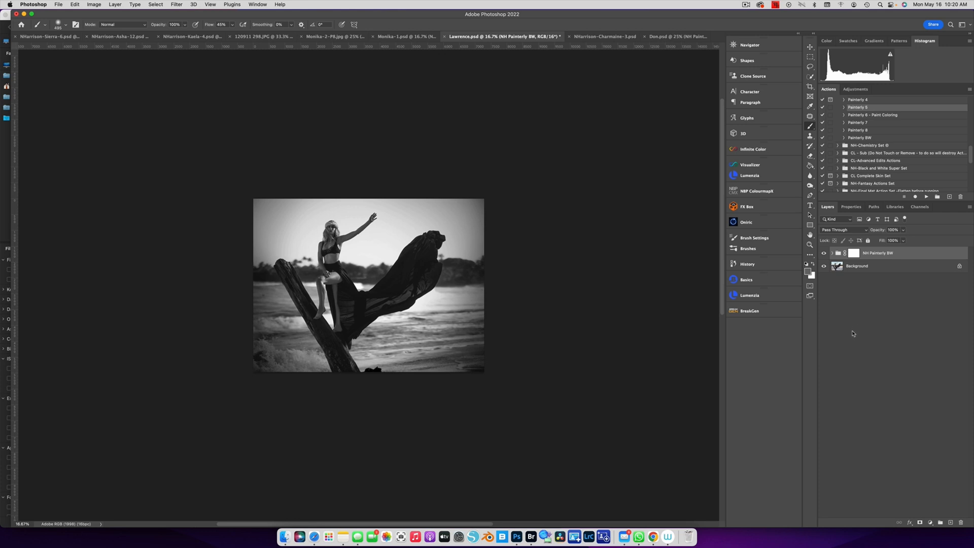
pyautogui.click(602, 36)
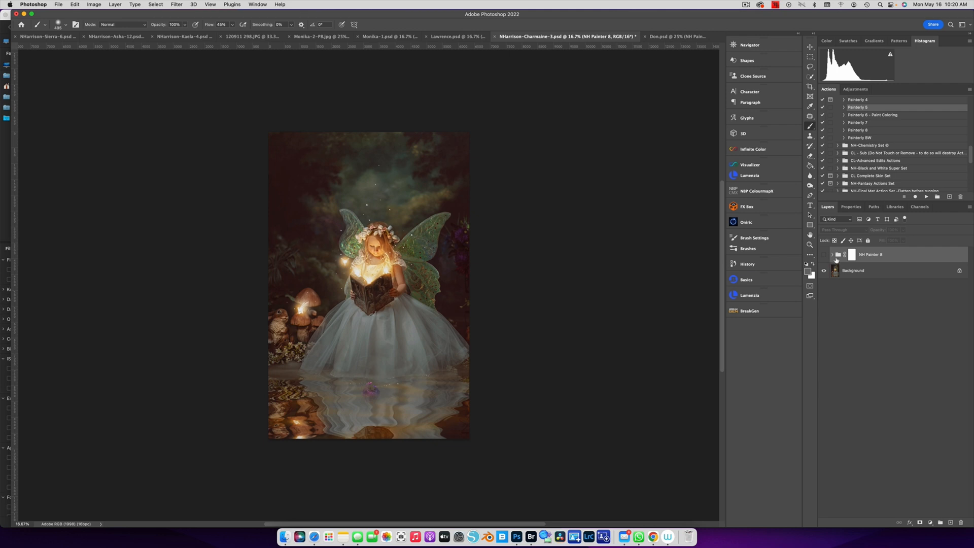
pyautogui.click(824, 254)
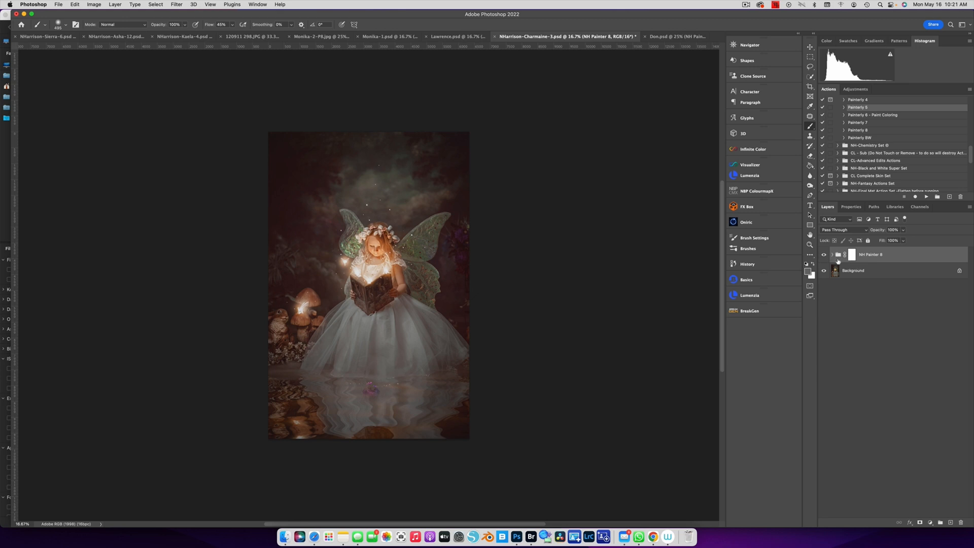
# Expand the NH Painter 8 group, hide its layers and preview them one by one from Color Adjust up to the vignette
pyautogui.click(833, 255)
pyautogui.click(824, 271)
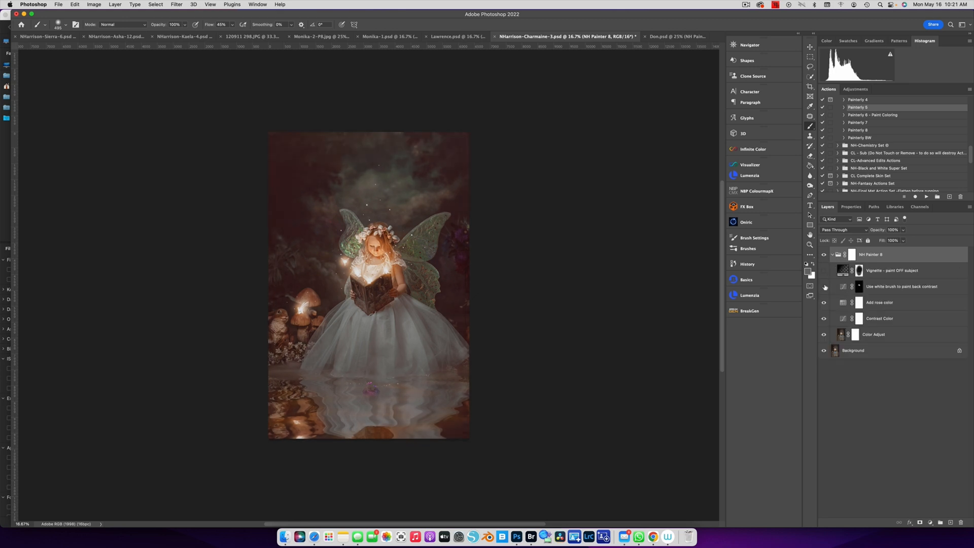
pyautogui.click(825, 319)
pyautogui.click(824, 335)
pyautogui.click(825, 335)
pyautogui.click(825, 318)
pyautogui.click(825, 318)
pyautogui.click(825, 318)
pyautogui.click(825, 302)
pyautogui.click(825, 303)
pyautogui.click(824, 303)
pyautogui.click(825, 287)
pyautogui.click(824, 271)
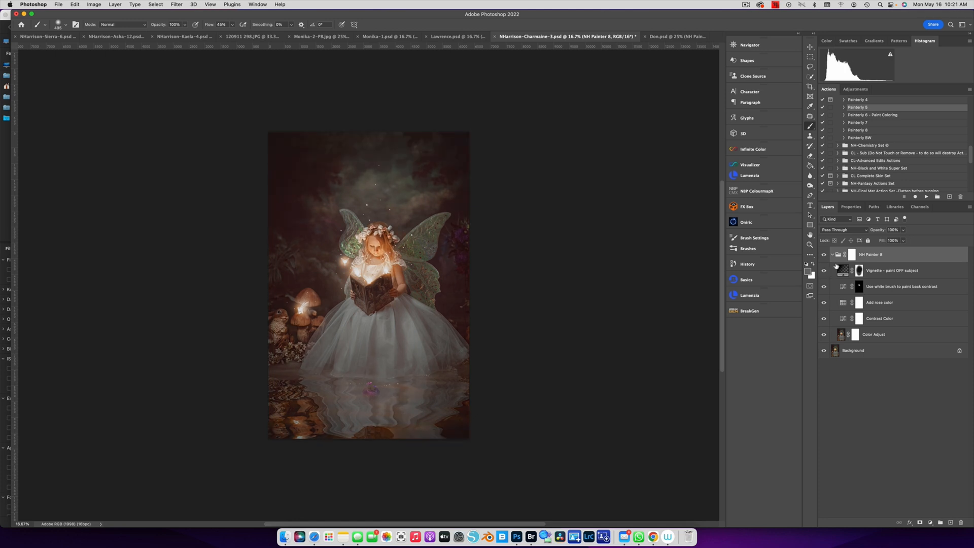
# Collapse the NH Painter 8 group and compare the image with the group off and on
pyautogui.click(832, 255)
pyautogui.click(823, 255)
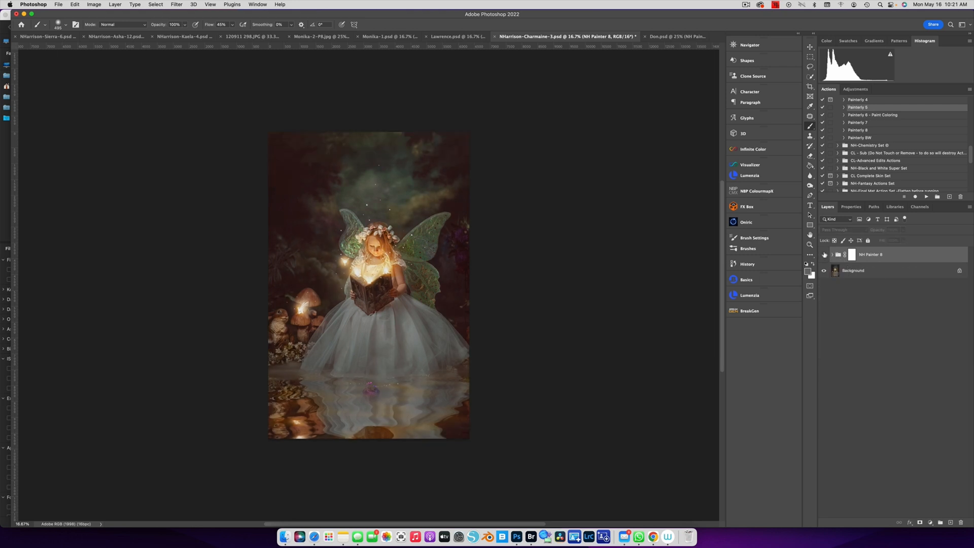
pyautogui.click(823, 256)
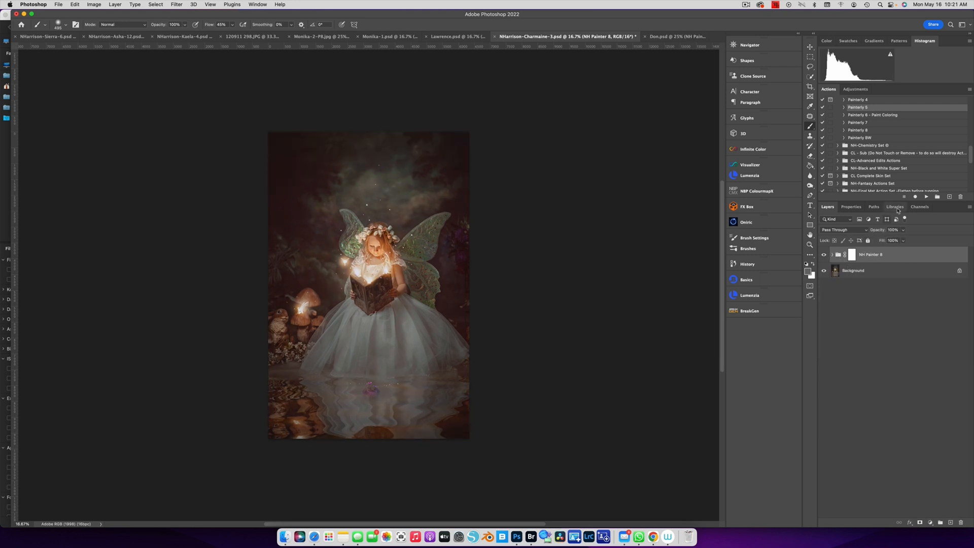
# Switch to the portrait of the woman in front of the old van and compare it with the NH Painterly 5 group off and on
pyautogui.click(661, 37)
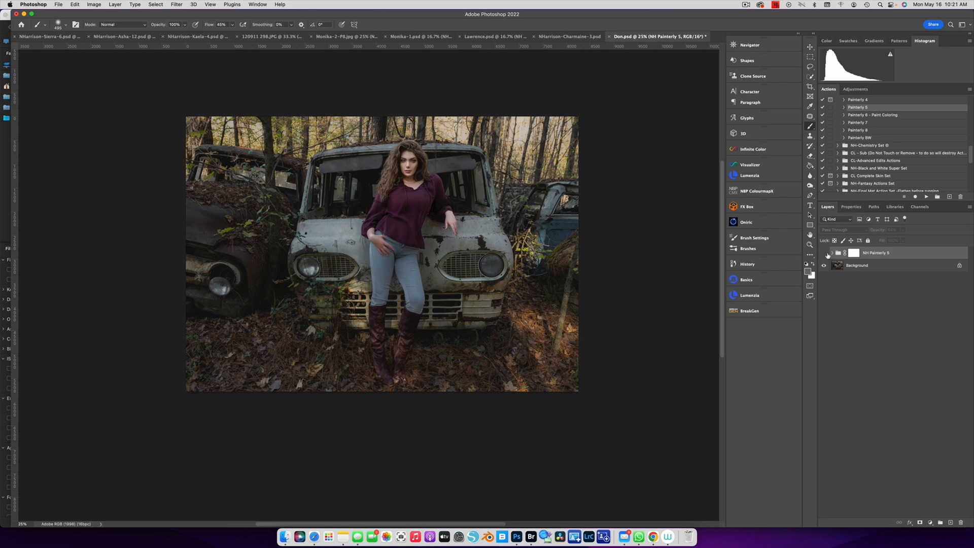
pyautogui.click(825, 253)
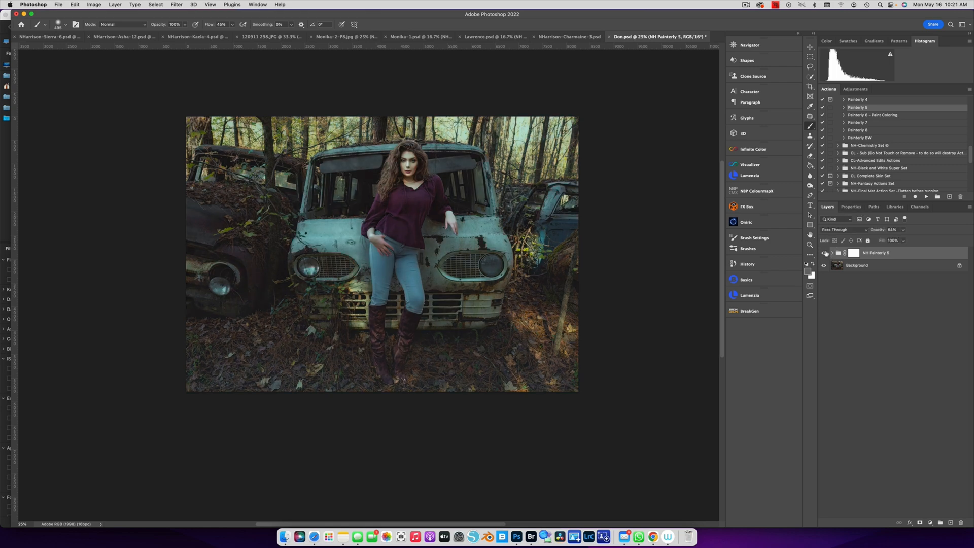
pyautogui.click(825, 253)
pyautogui.click(825, 253)
pyautogui.click(825, 253)
pyautogui.click(825, 253)
pyautogui.click(825, 253)
pyautogui.click(824, 253)
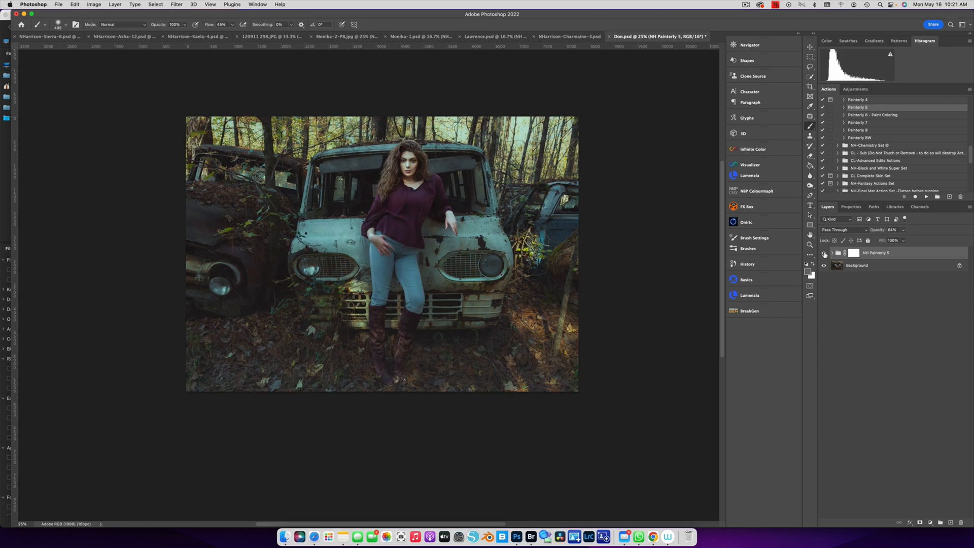